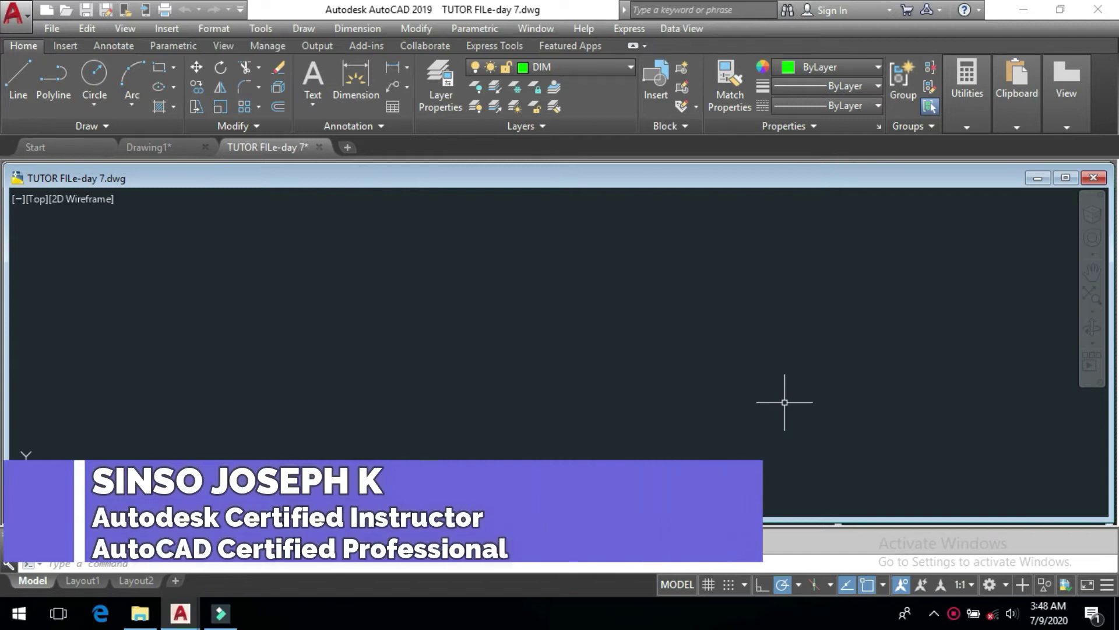
Browse the dimension type list, then start and cancel a line command
click(373, 29)
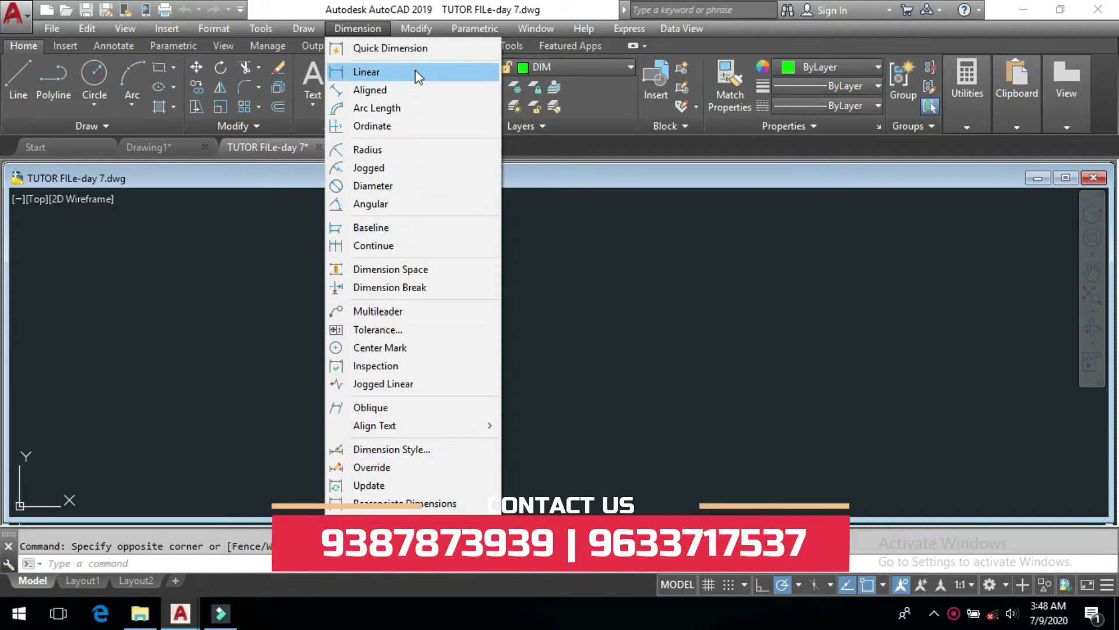
click(624, 260)
click(569, 315)
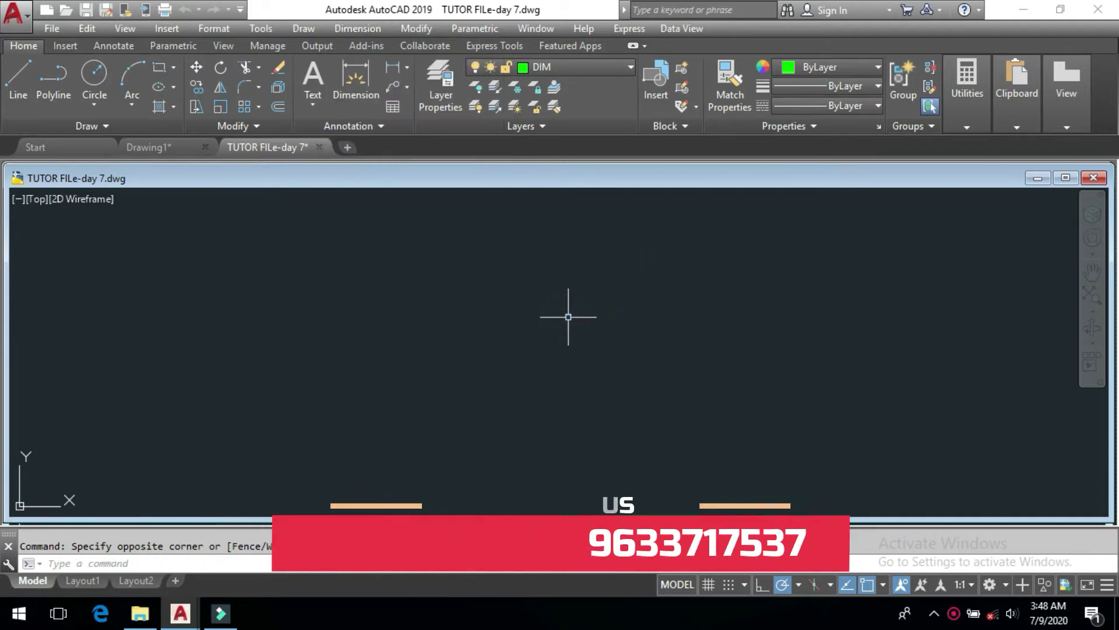
text(l)
key(Return)
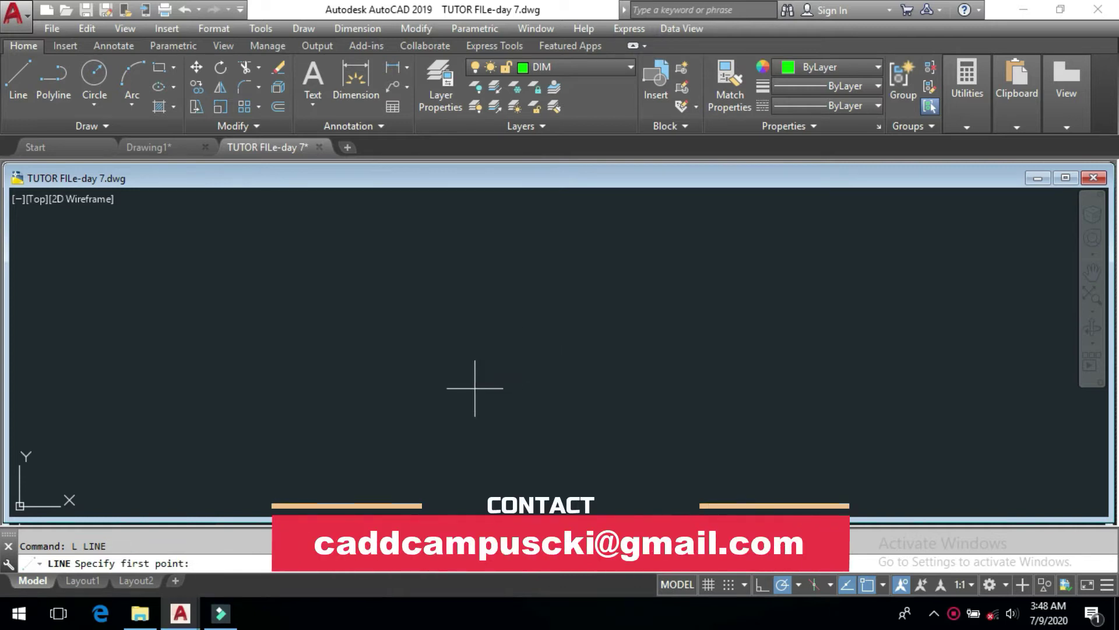
key(Escape)
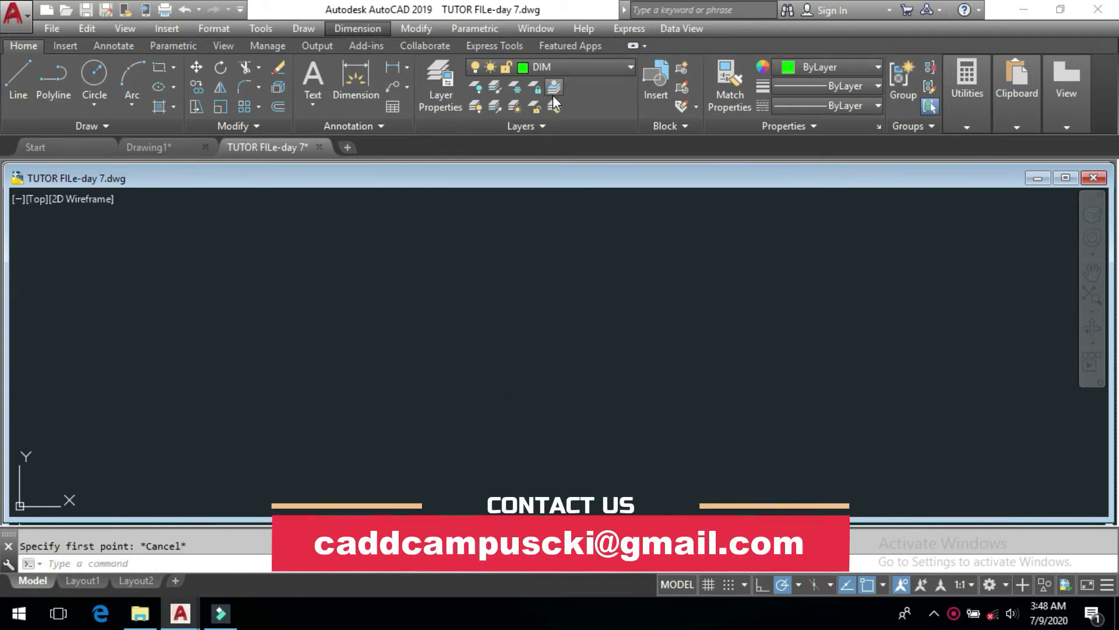
Make FIG the current layer and draw one inclined red line from the lower left
click(572, 65)
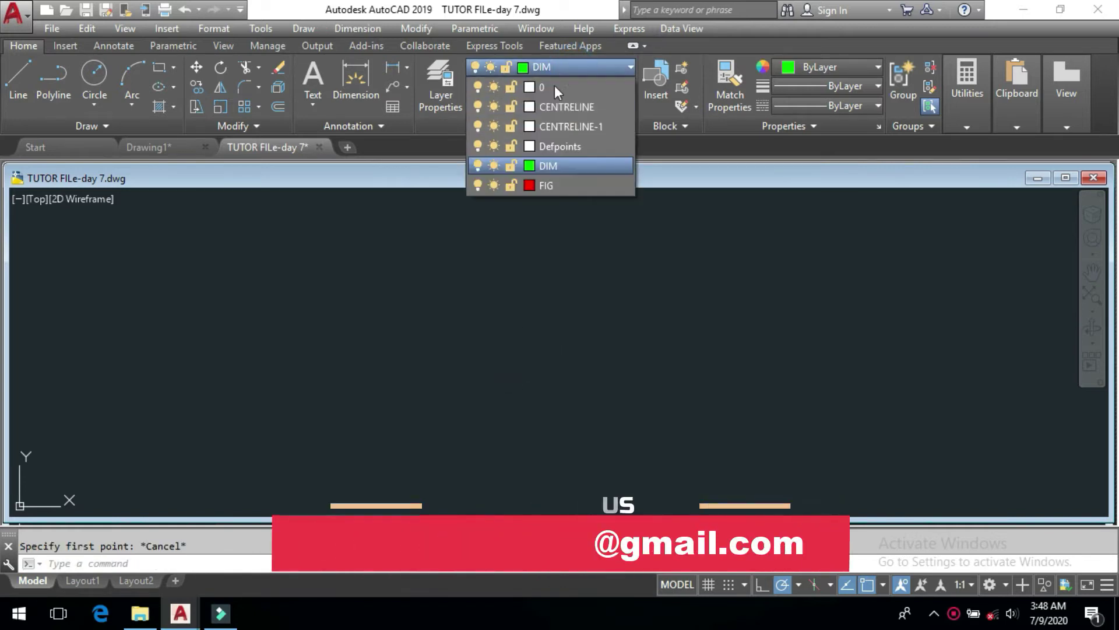
click(549, 188)
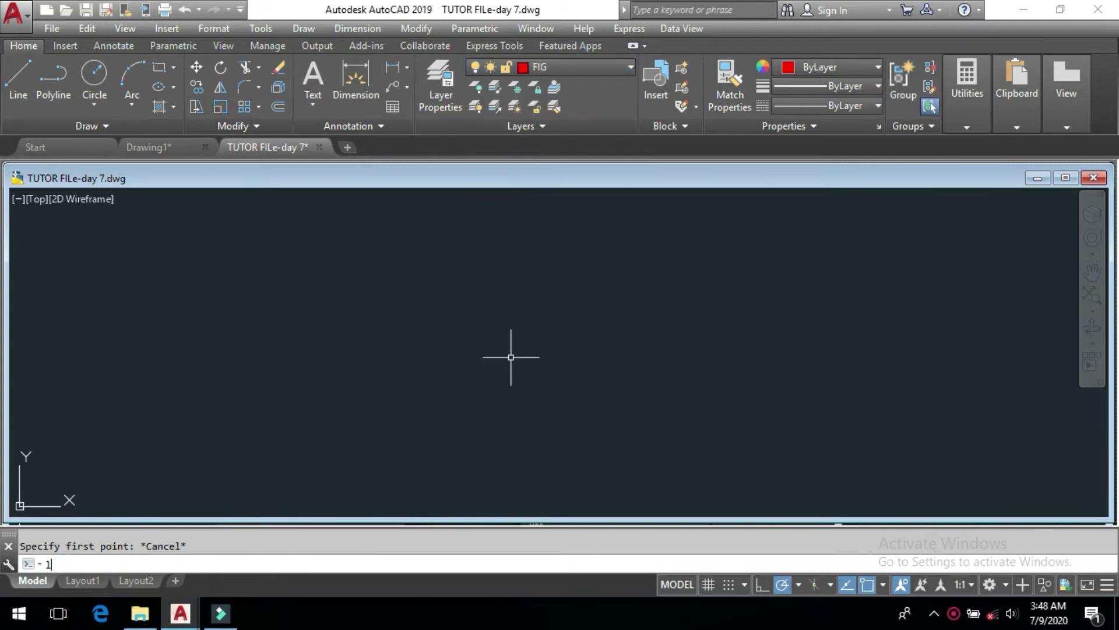
key(Return)
click(460, 384)
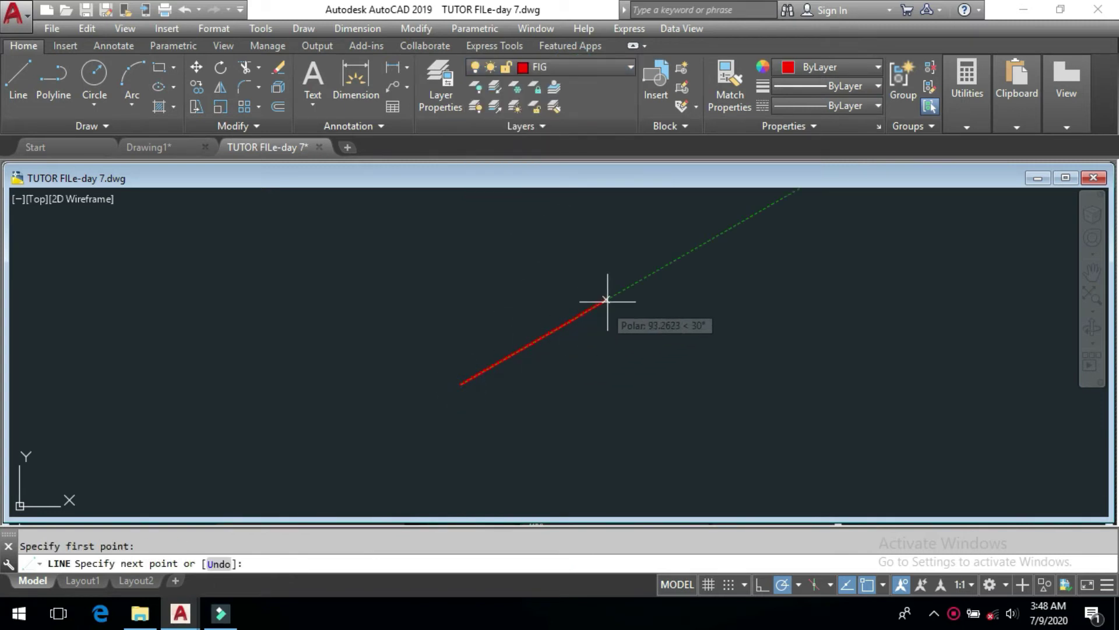
click(623, 289)
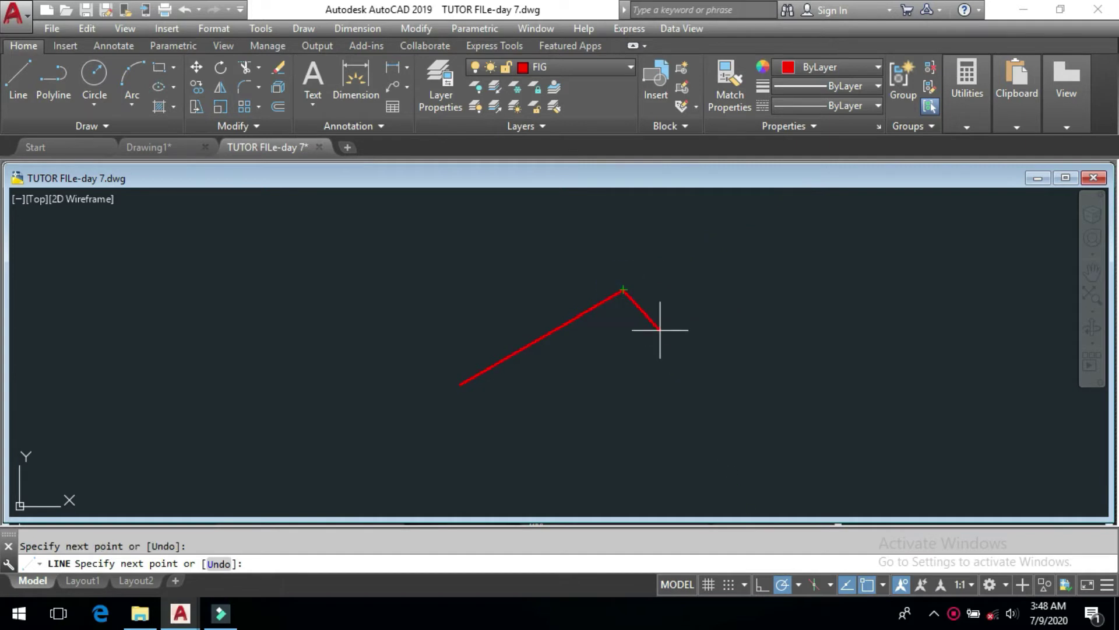
key(Return)
Stretch the red line's top endpoint to a new position
middle_drag(516, 354, 502, 349)
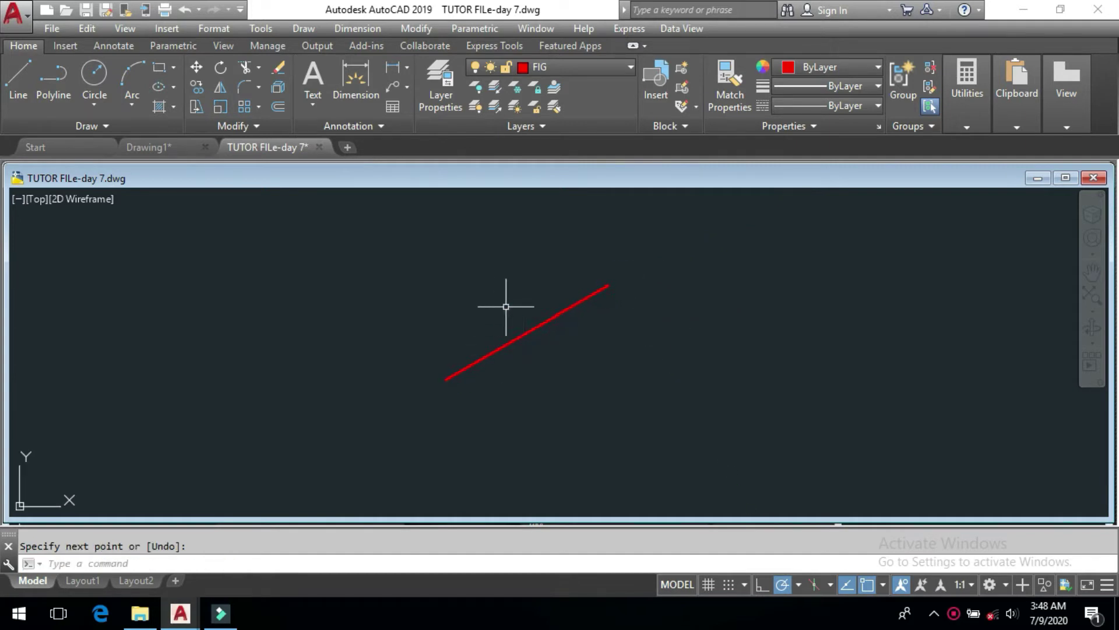
click(612, 312)
click(572, 283)
click(608, 286)
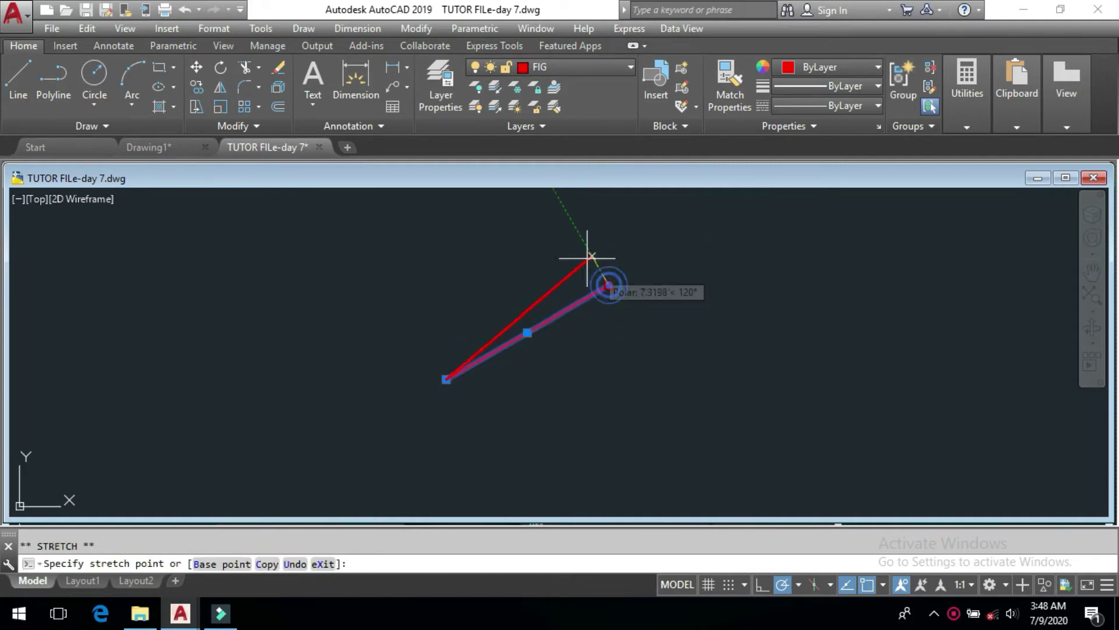
click(589, 251)
key(Escape)
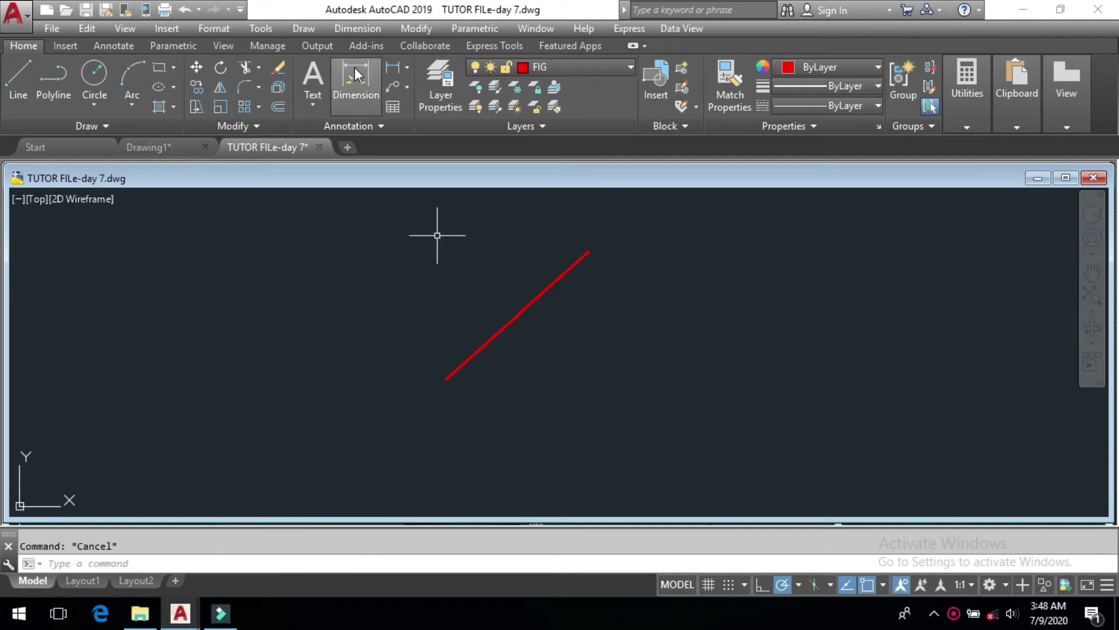
click(359, 29)
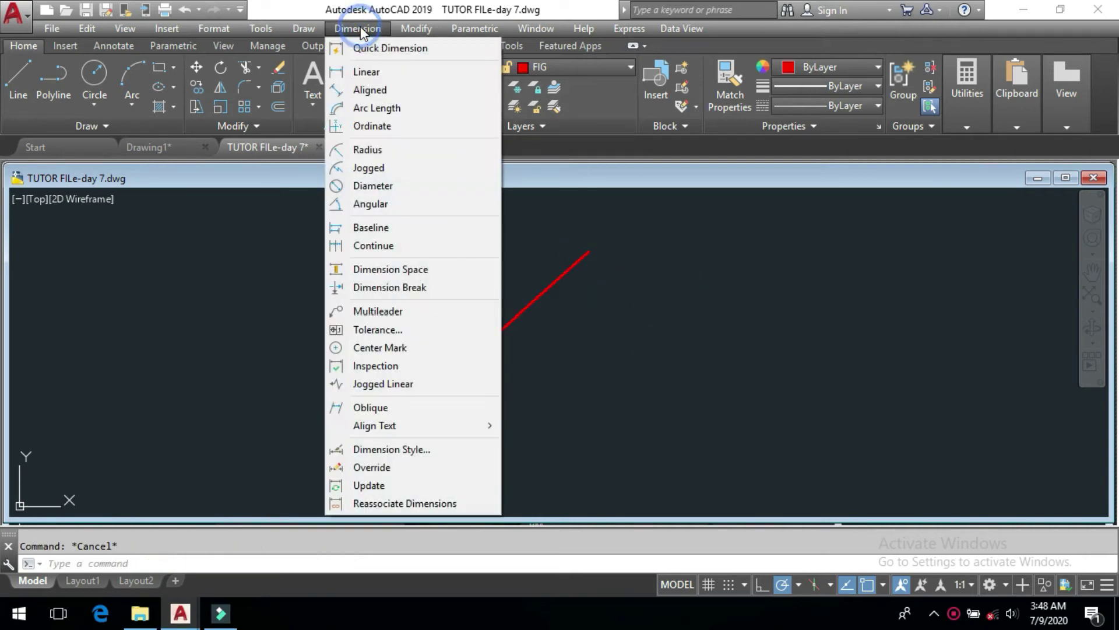
click(376, 75)
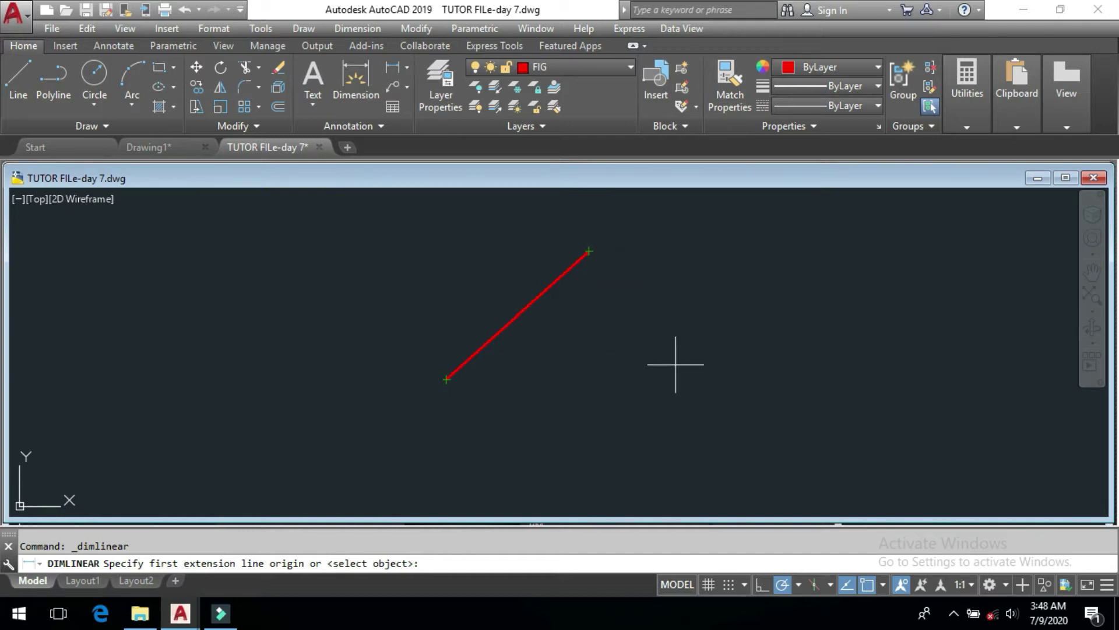
click(847, 584)
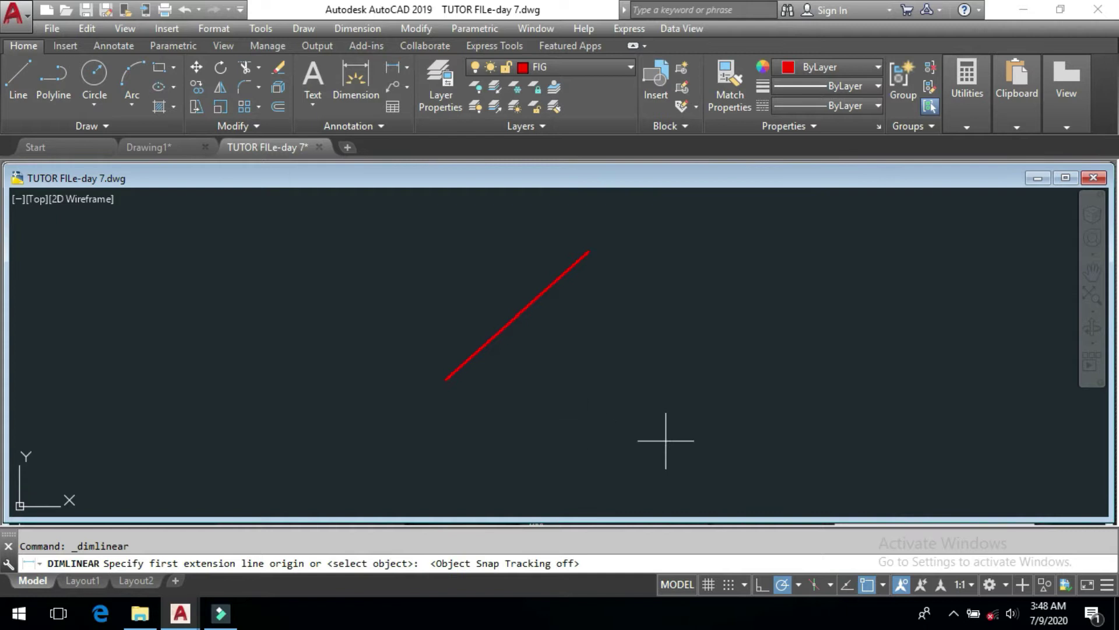
click(447, 379)
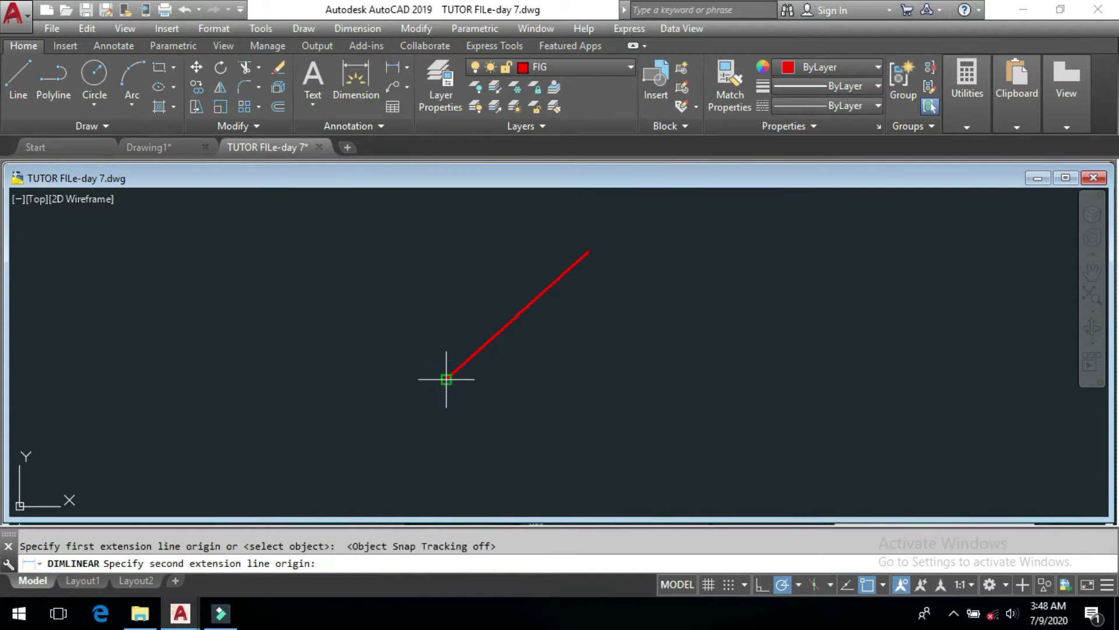
click(589, 251)
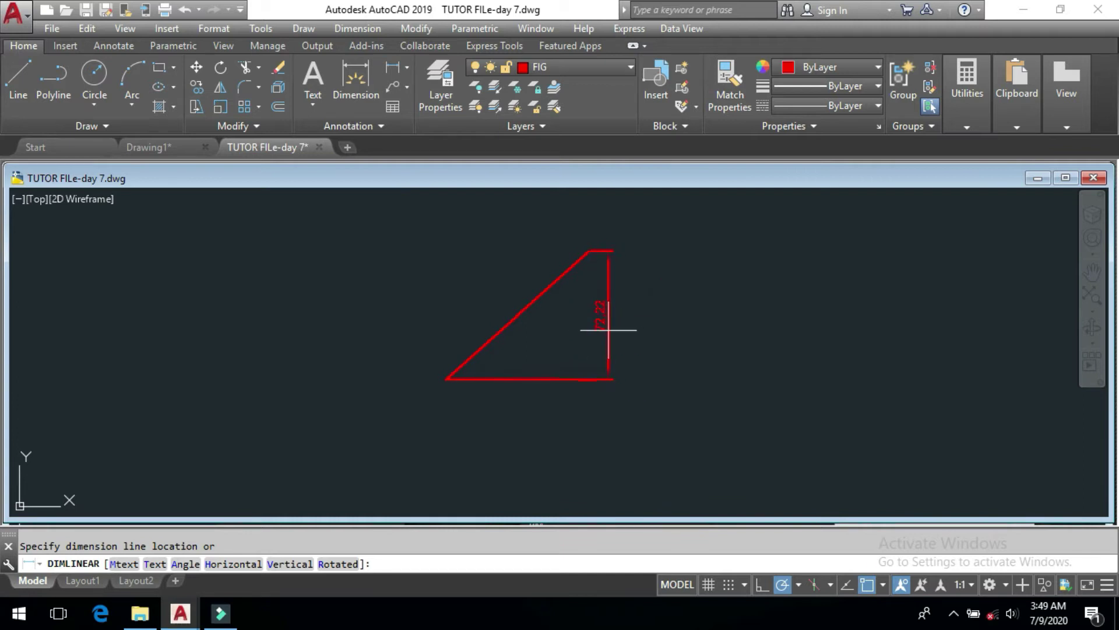
scroll(608, 329, up, 2)
middle_drag(609, 336, 597, 364)
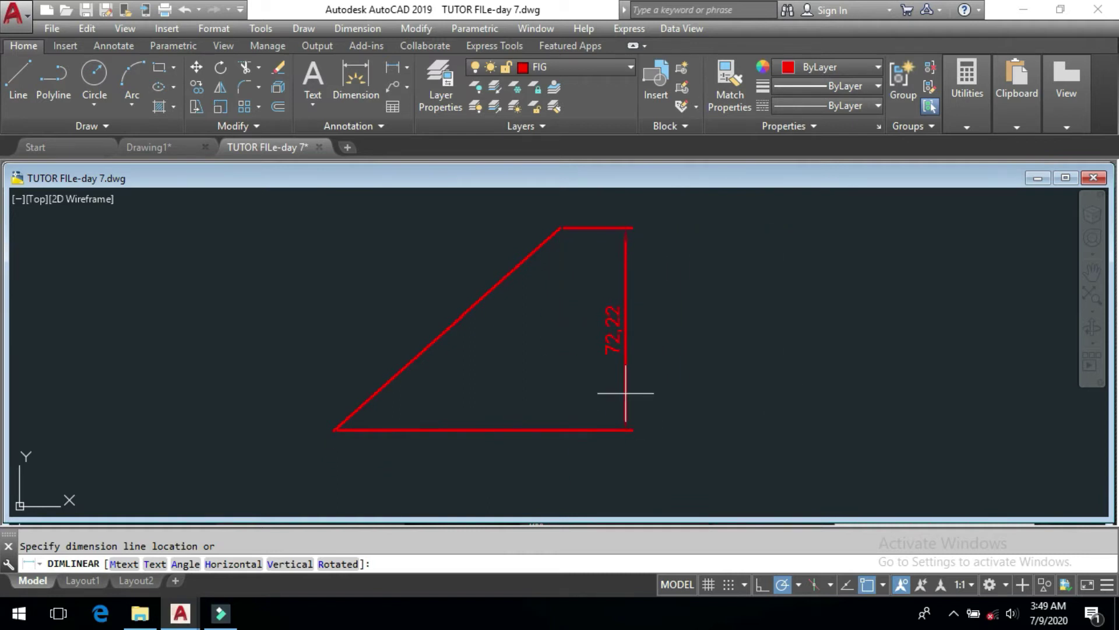
key(Escape)
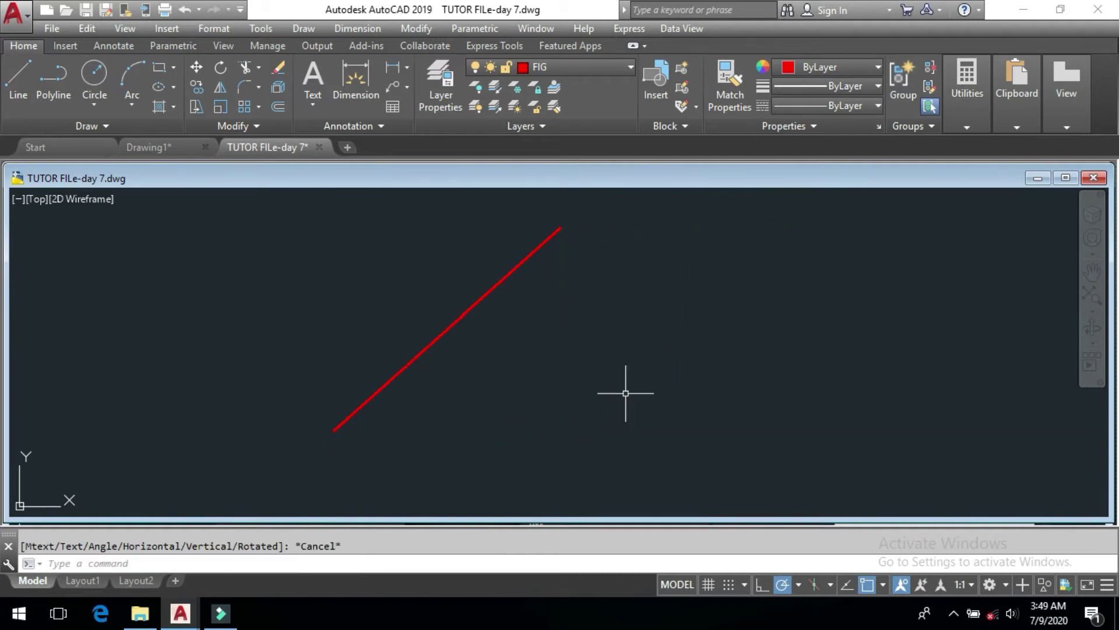
Make DIM the current layer and review the Dimension Style Manager settings
click(564, 66)
click(559, 166)
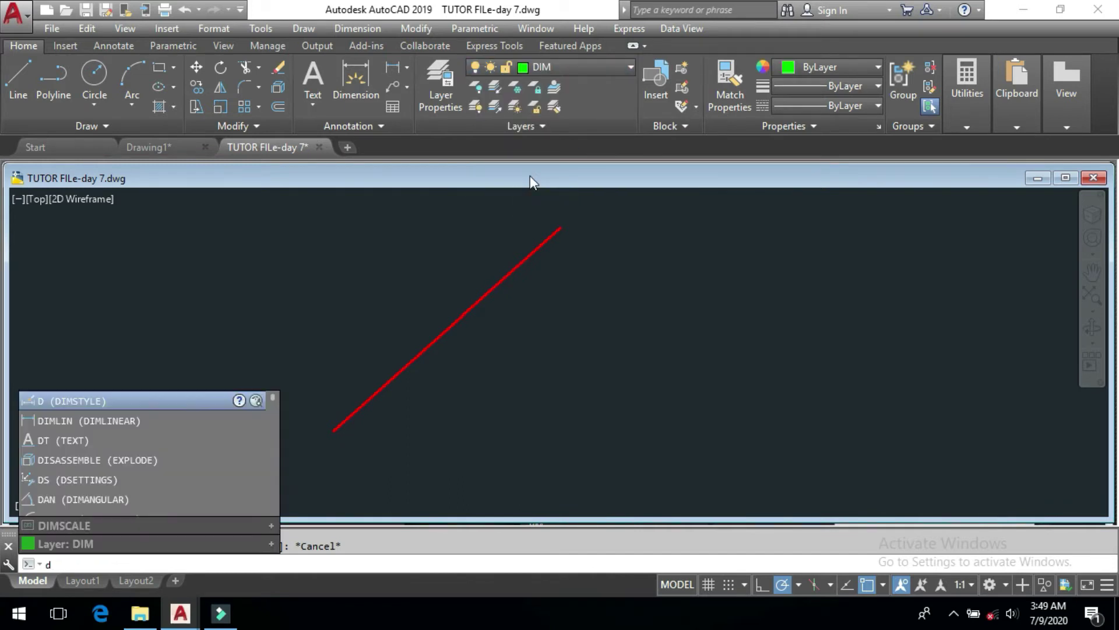
key(Return)
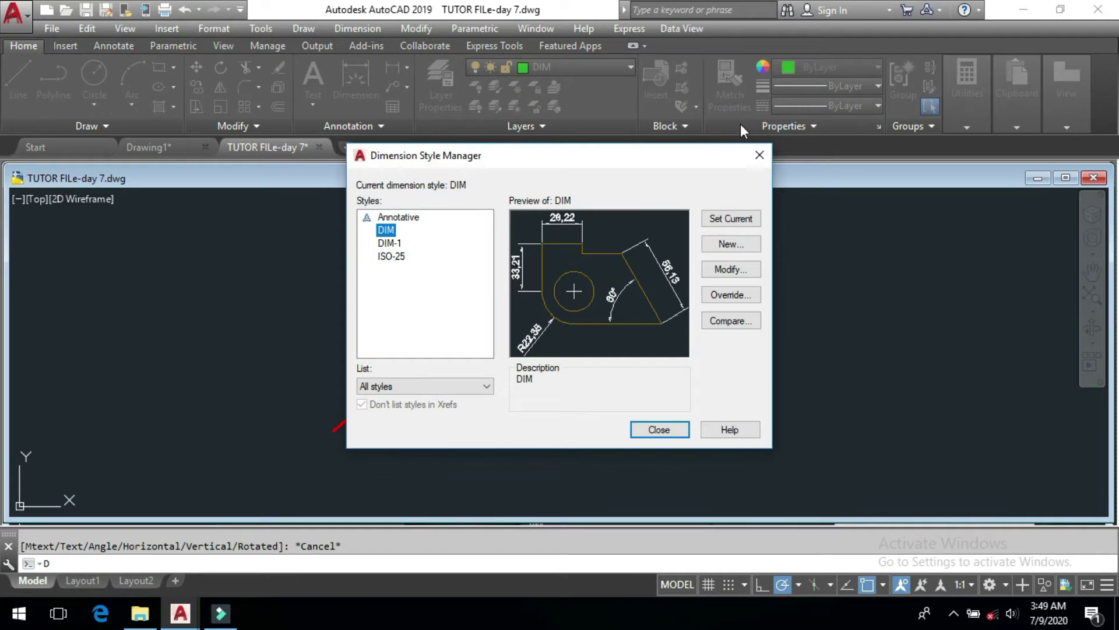
click(759, 156)
click(737, 350)
click(651, 402)
Add a horizontal 80,89 linear dimension between the line's endpoints, placed below it
text(dli)
key(Return)
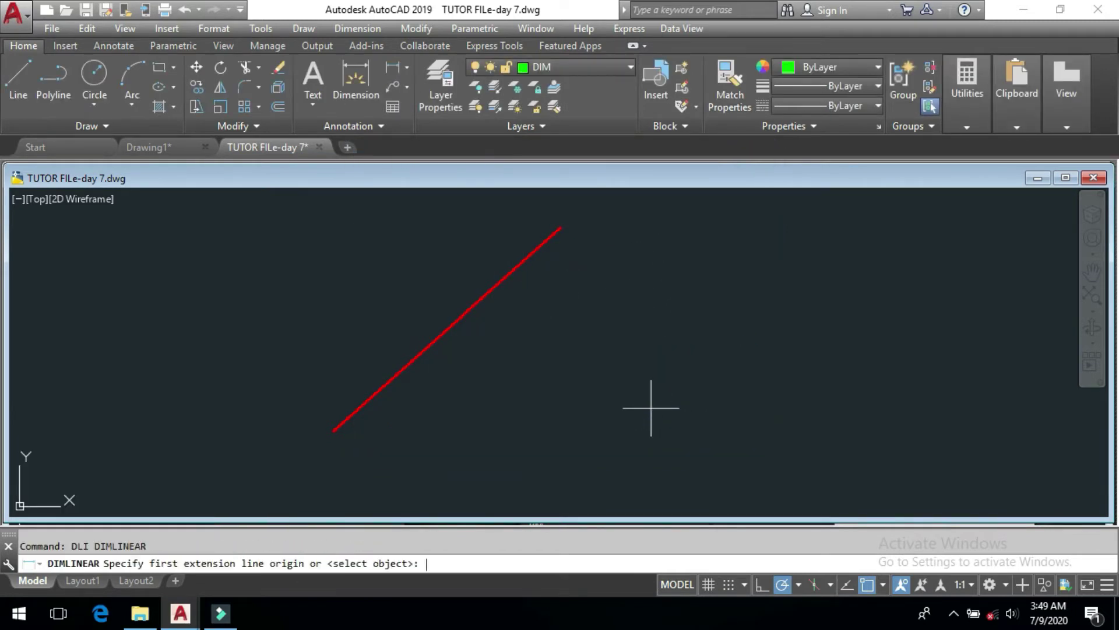
click(334, 430)
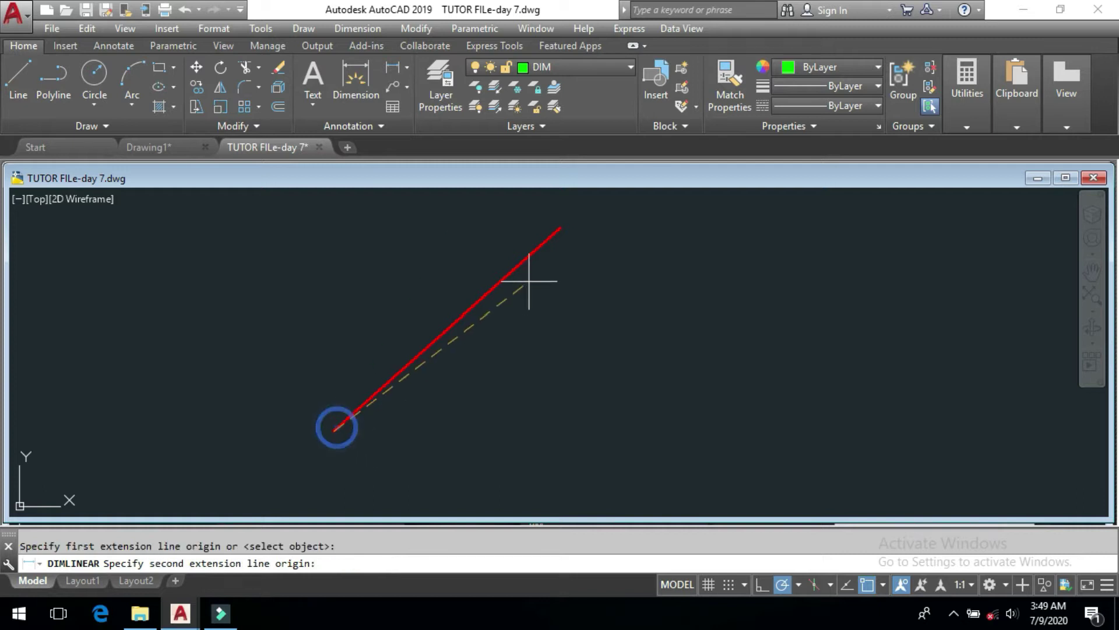
click(561, 227)
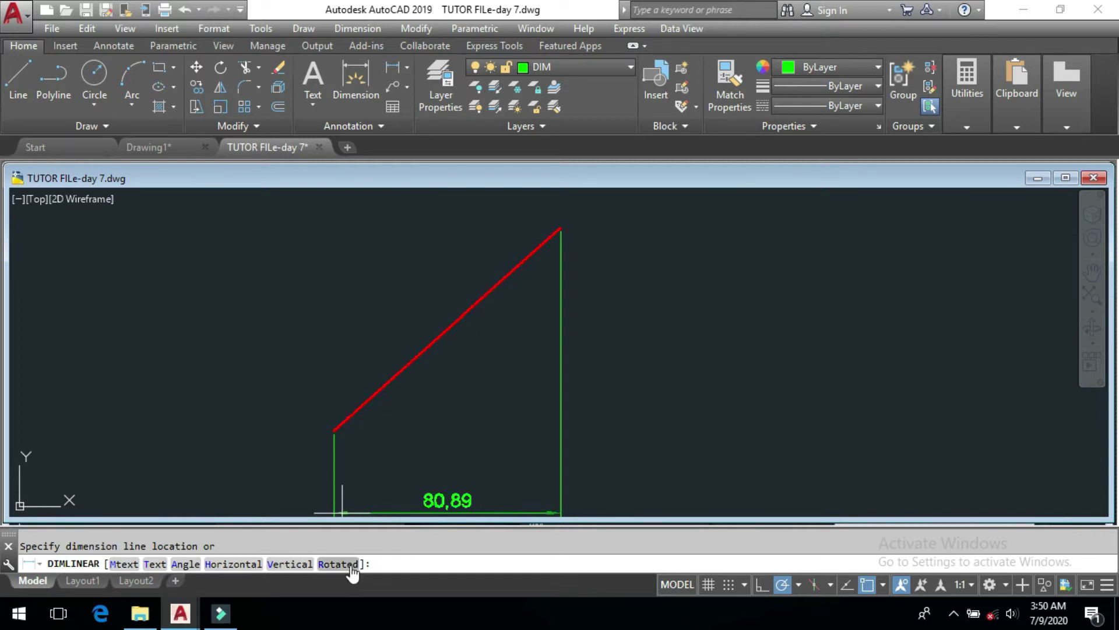
click(241, 565)
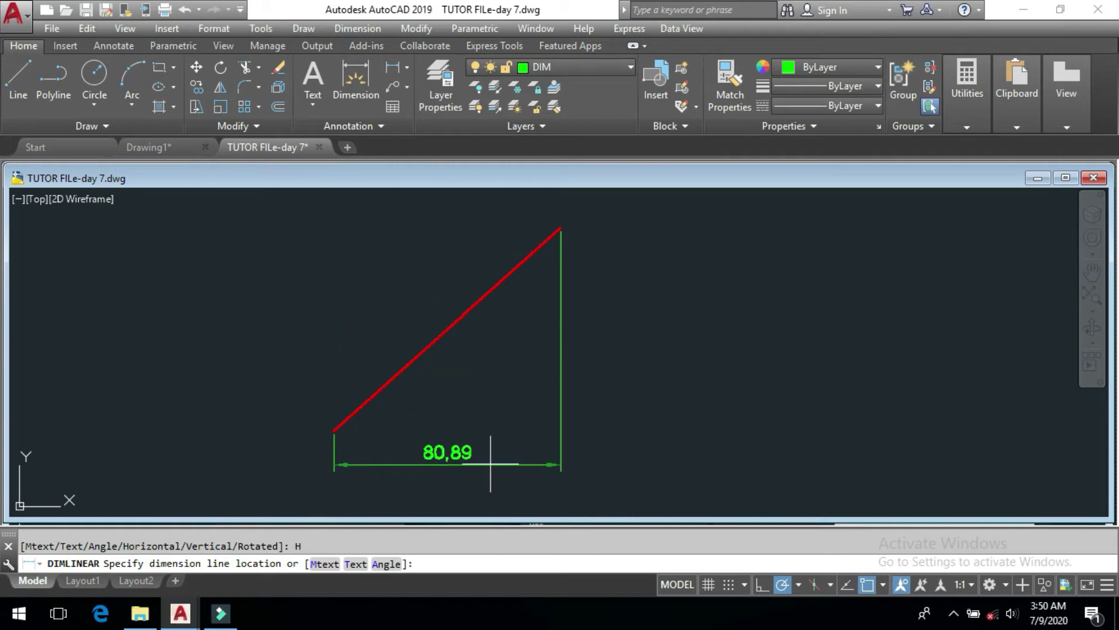
click(490, 463)
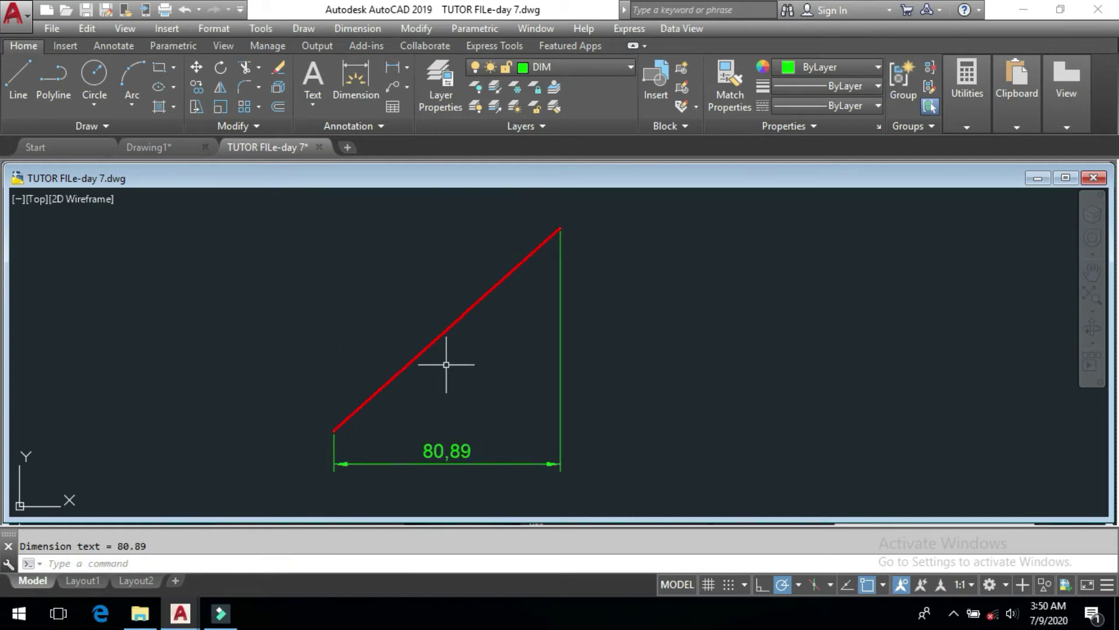
key(Return)
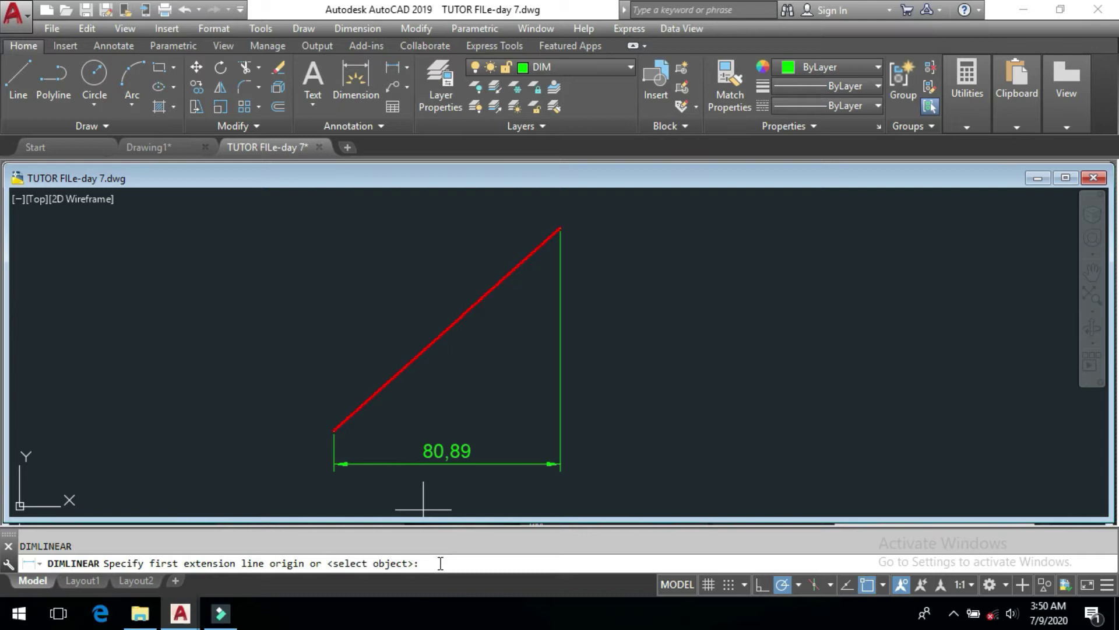
Dimension the red line vertically, placing the 72,22 dimension beside it
key(Return)
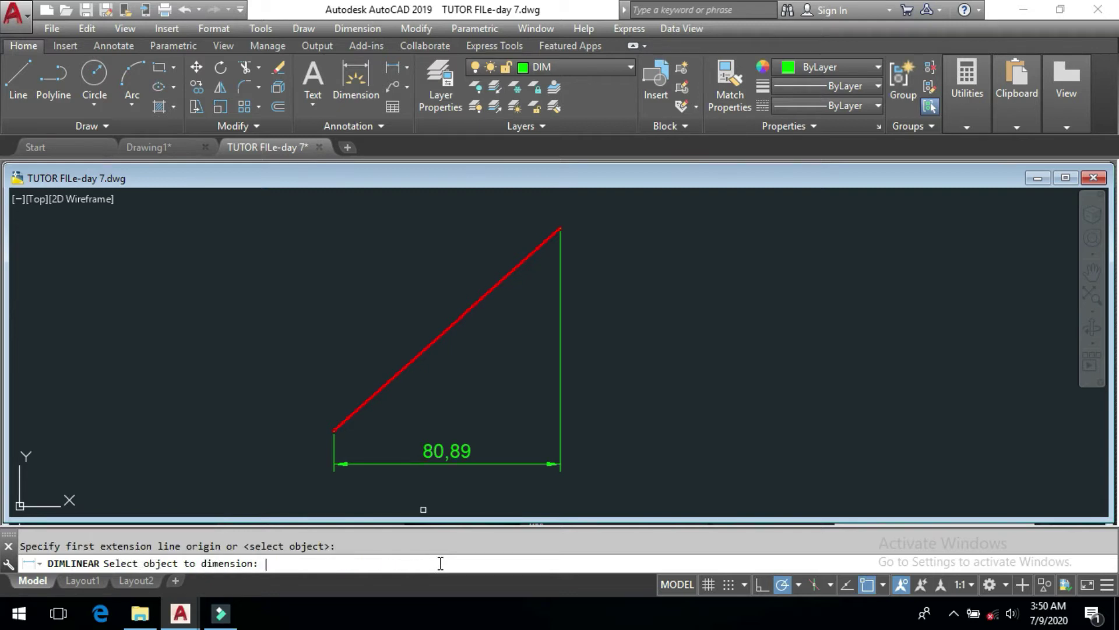
click(455, 328)
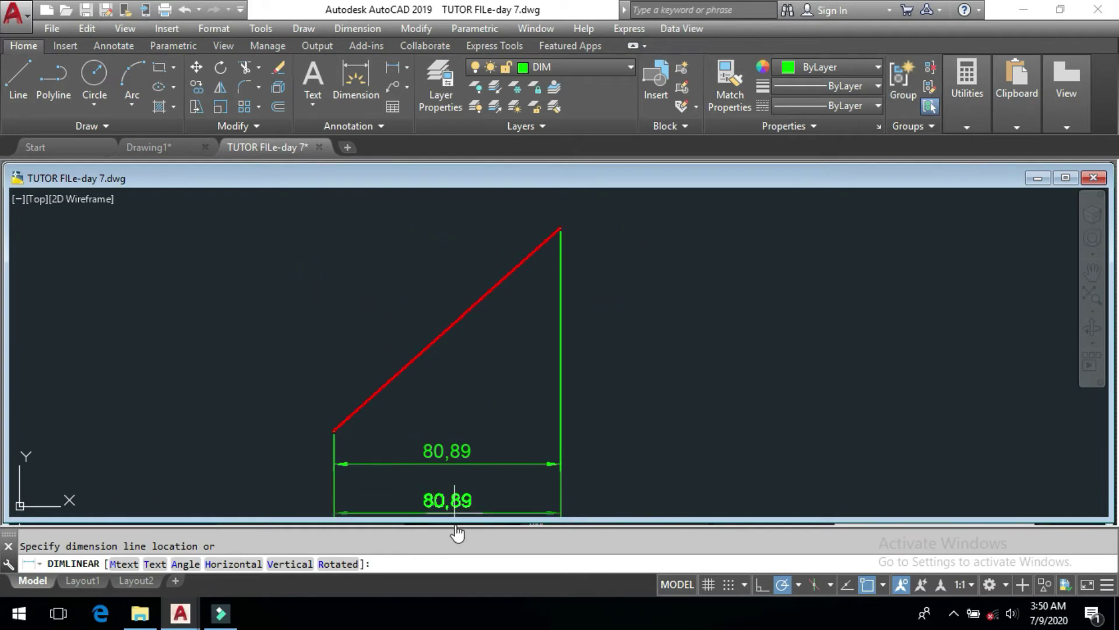
click(289, 566)
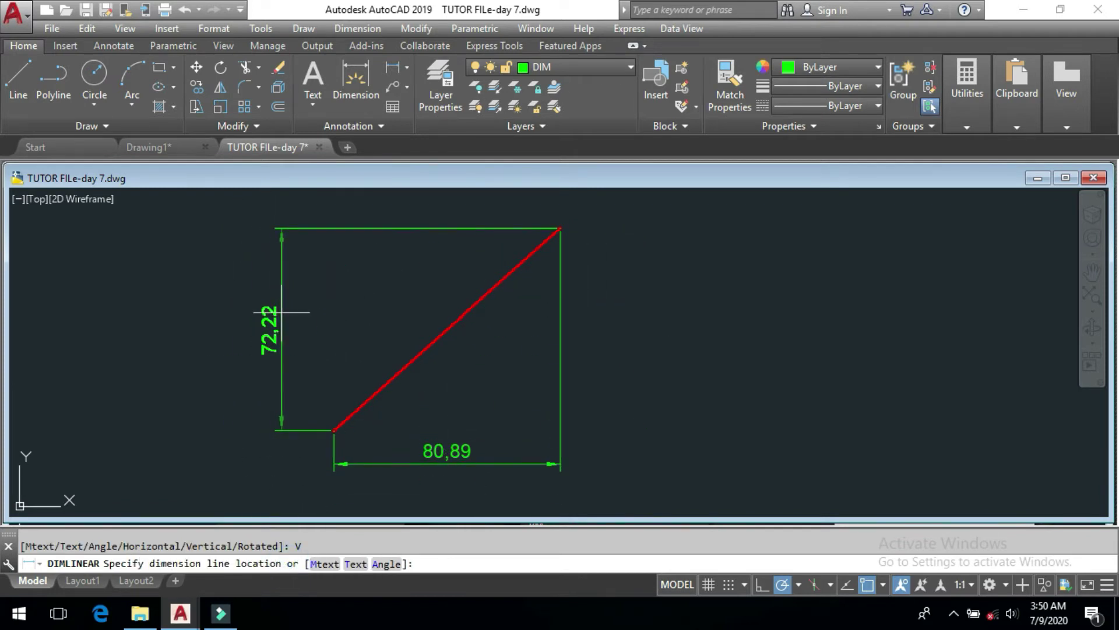
click(282, 311)
Start another linear dimension of the red line using the Rotated option
key(Return)
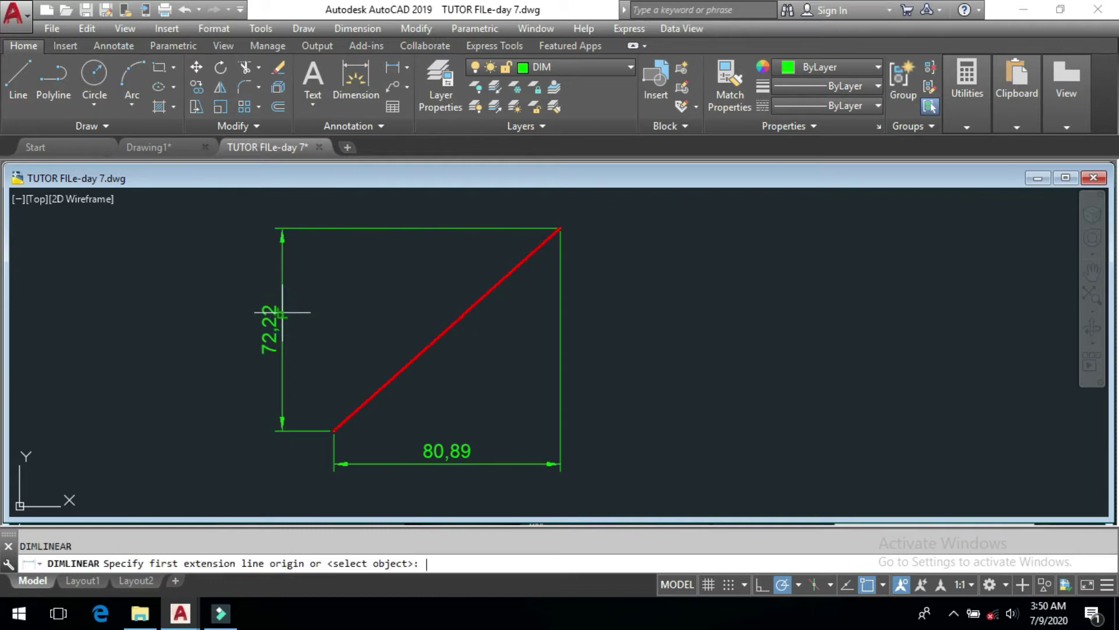
key(Return)
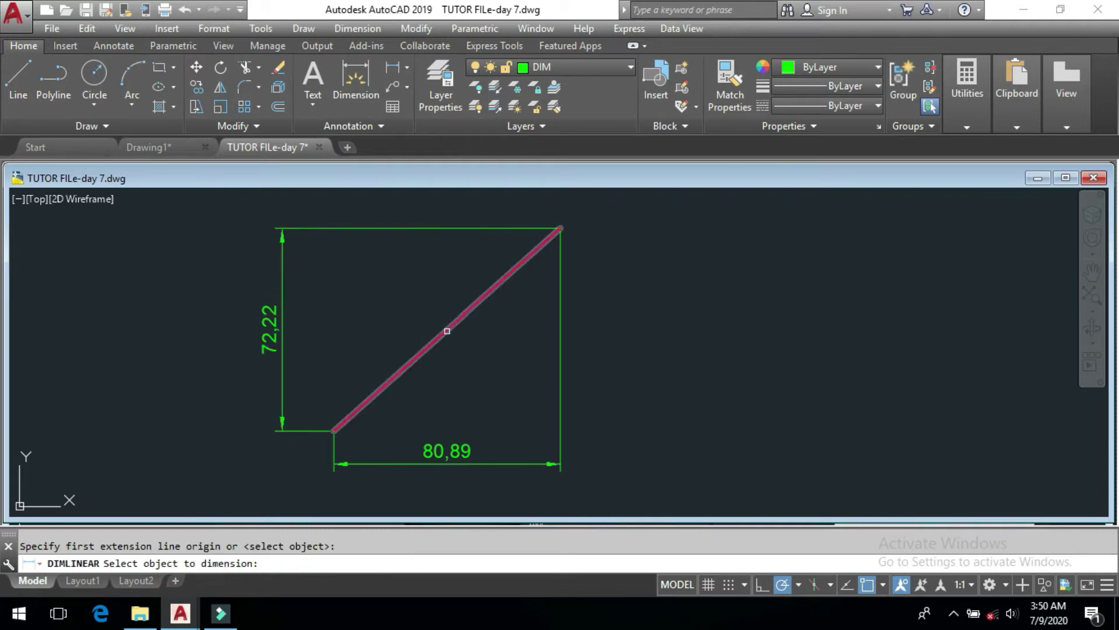
click(447, 336)
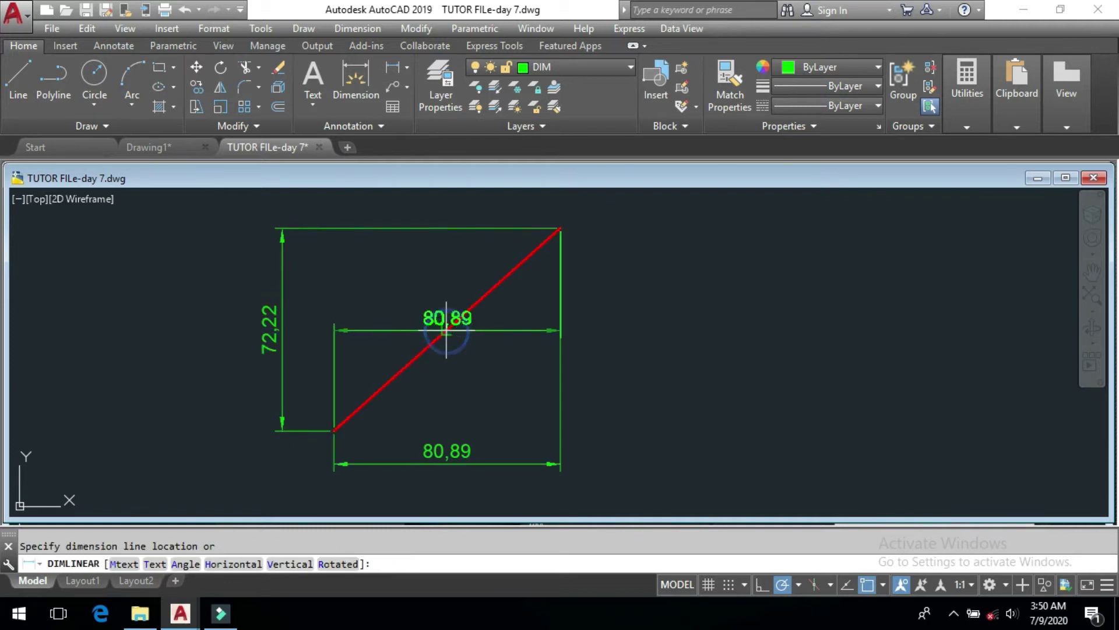
click(340, 563)
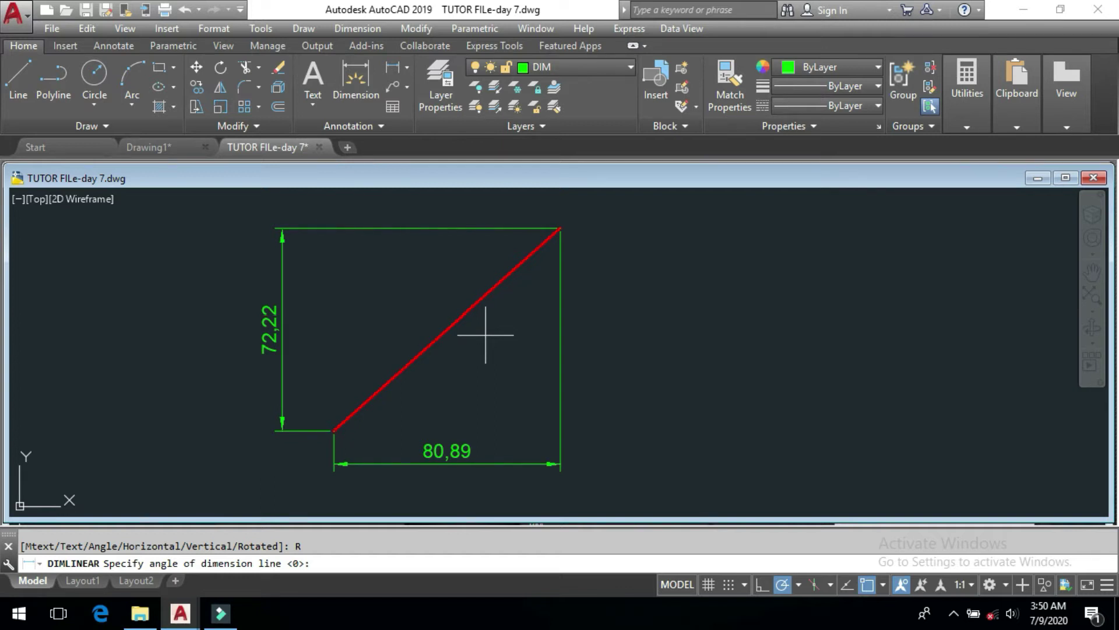
Cancel the rotated dimension, inspect the 72,22 and 80,89 dimensions, and restart DIMLINEAR
key(Escape)
middle_drag(282, 338, 327, 297)
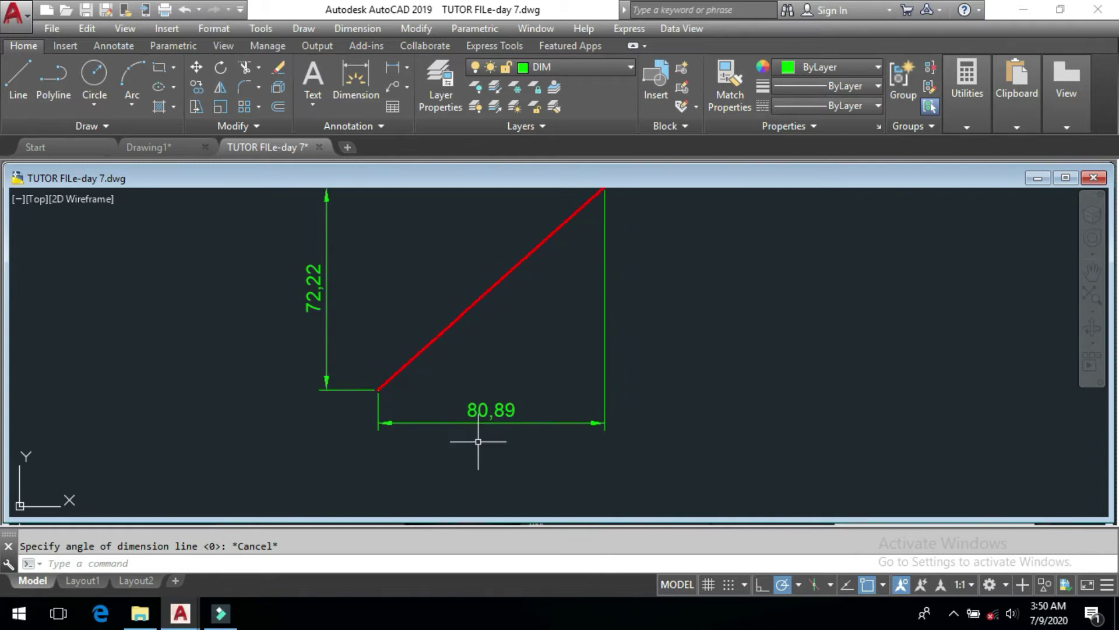
scroll(478, 441, up, 4)
scroll(483, 435, up, 2)
scroll(357, 393, down, 2)
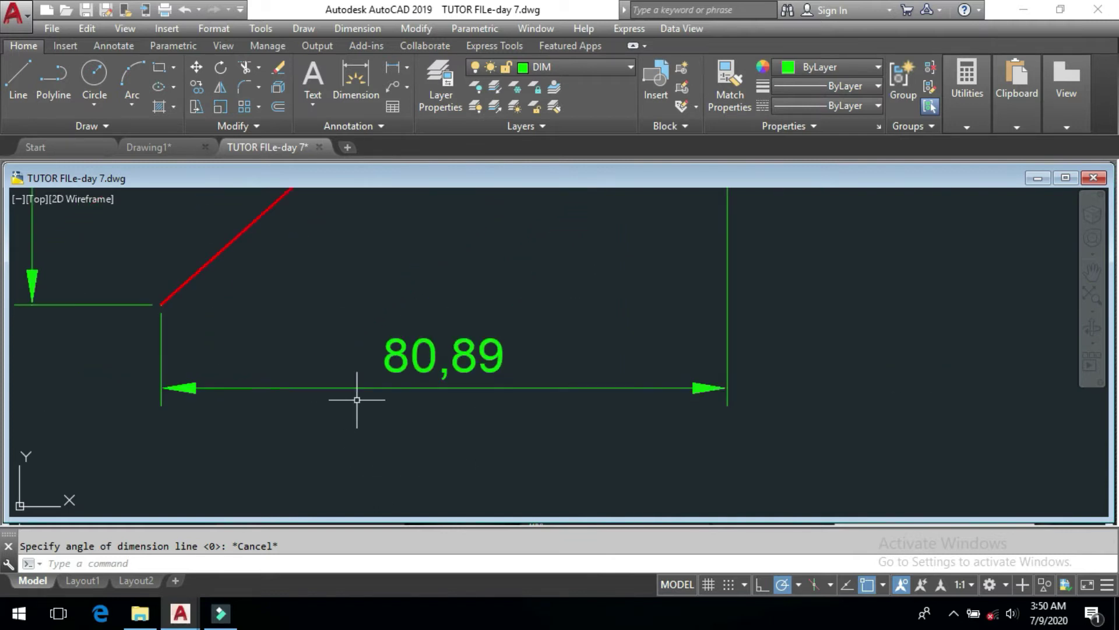
middle_drag(358, 392, 395, 380)
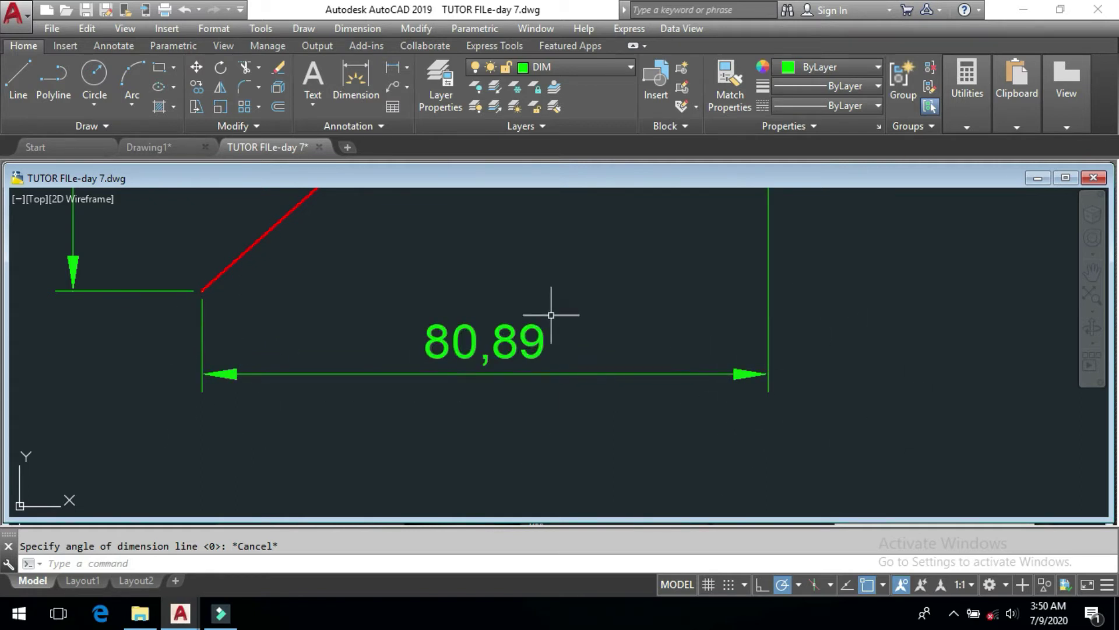
scroll(467, 373, down, 4)
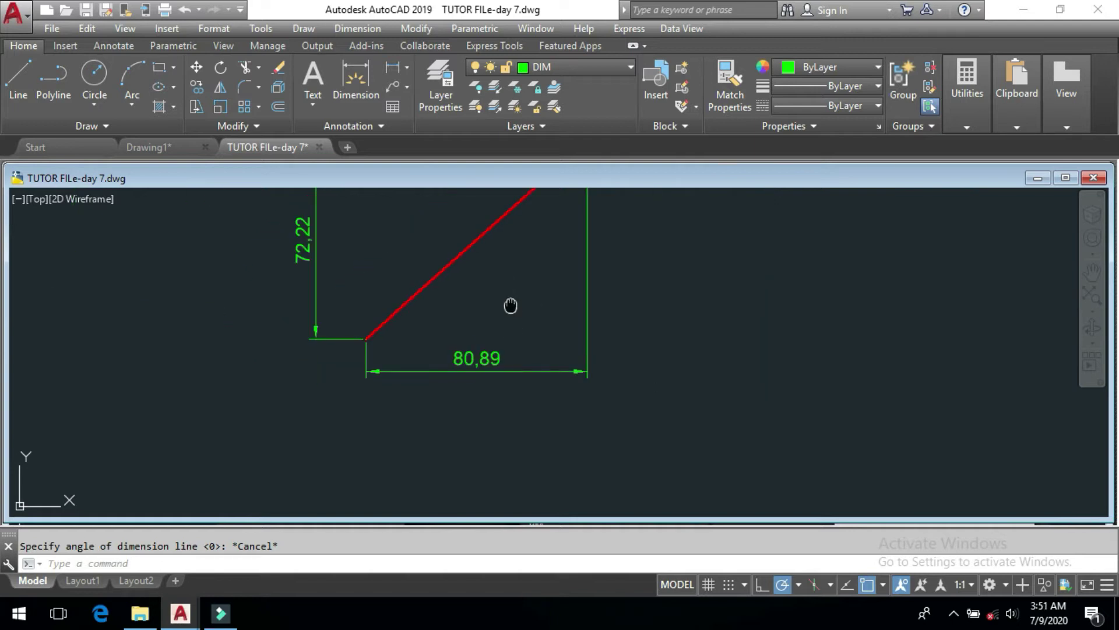
middle_drag(510, 306, 531, 393)
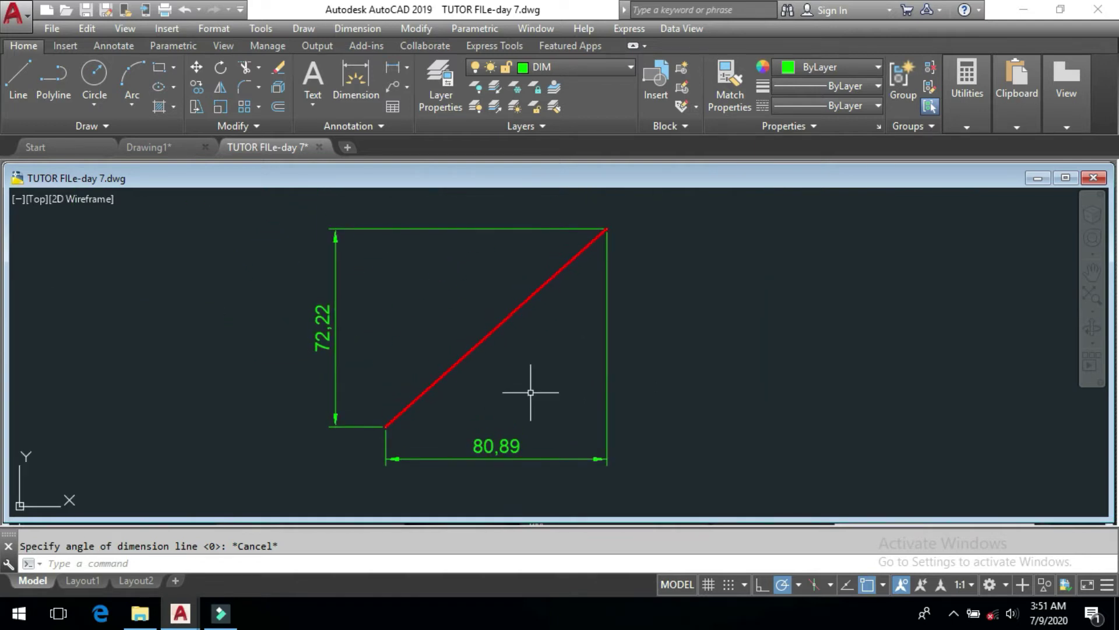
key(Return)
key(Return)
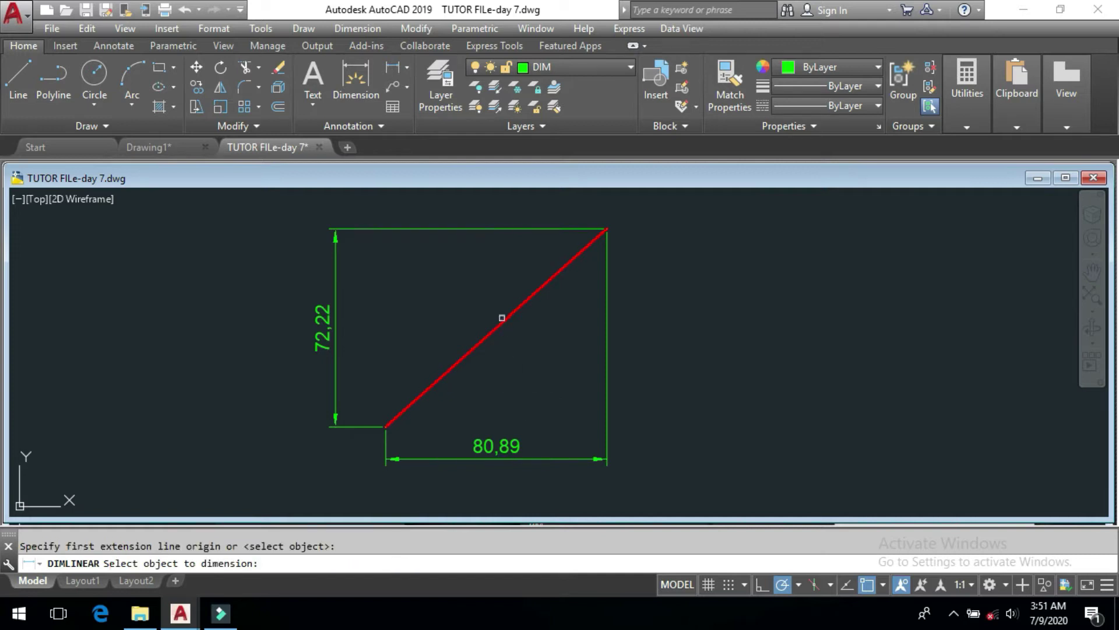
Dimension the red line rotated at 30°, then 15°, placing the 96,83 dimension
click(502, 318)
click(340, 561)
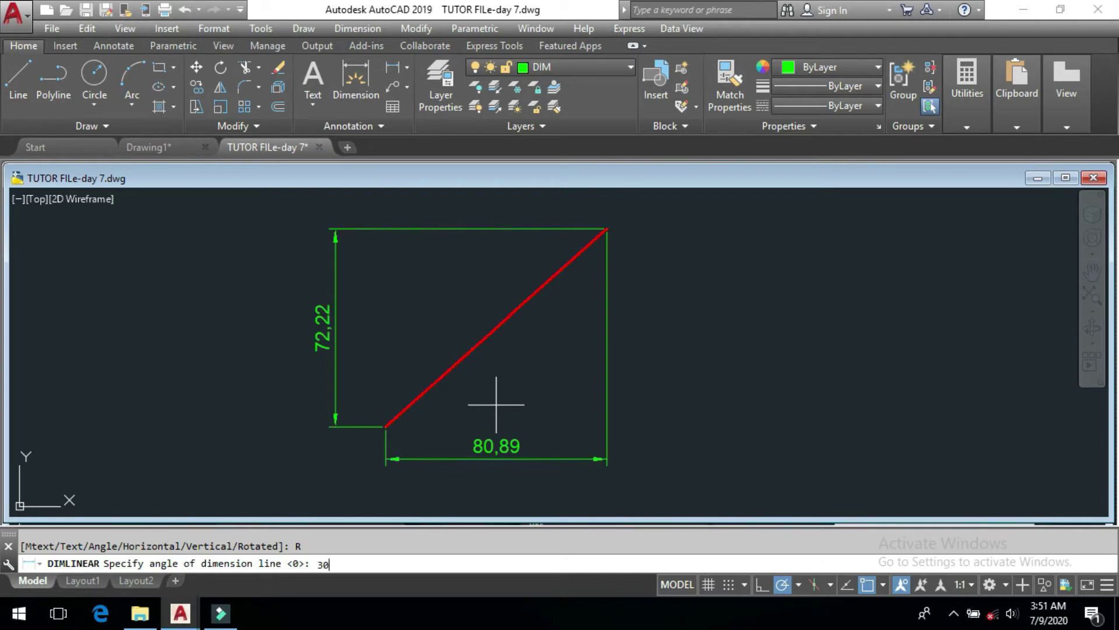
key(Return)
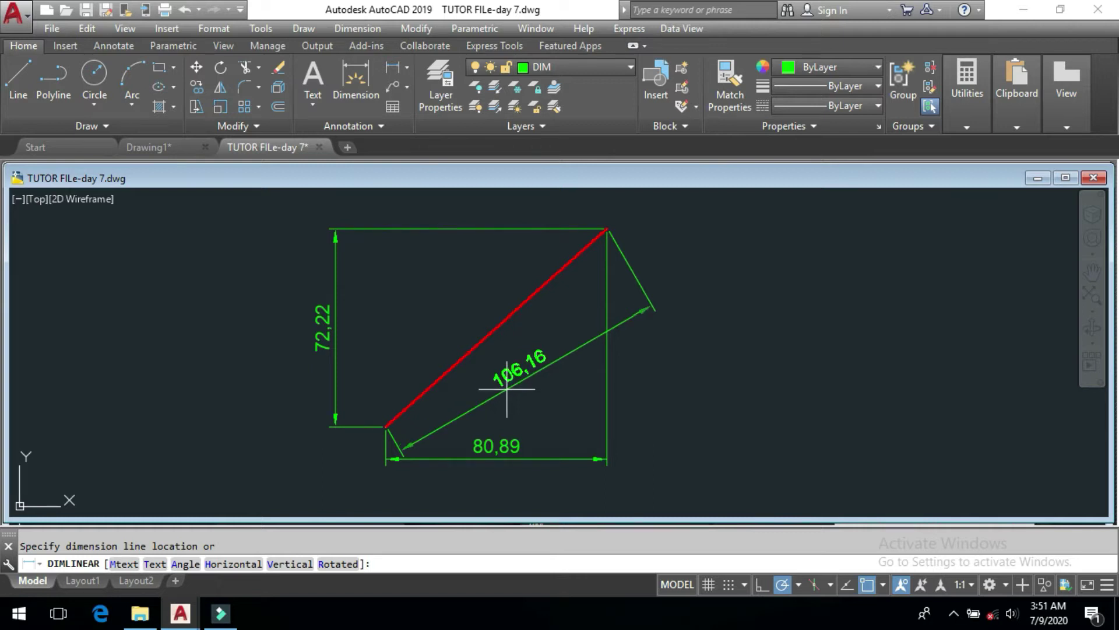
click(344, 563)
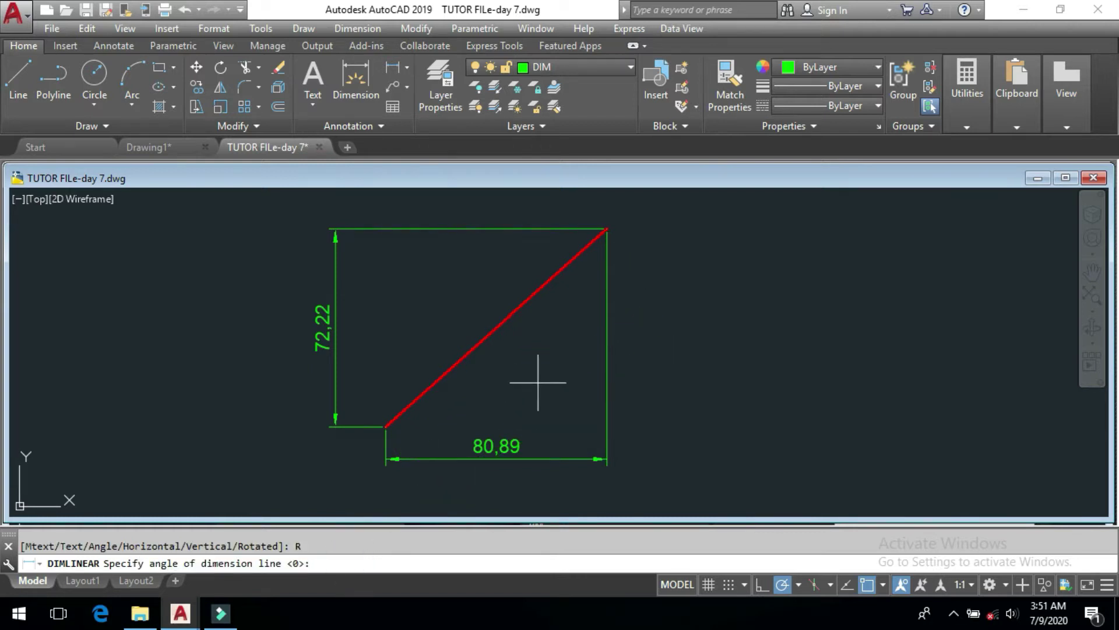
text(15)
key(Return)
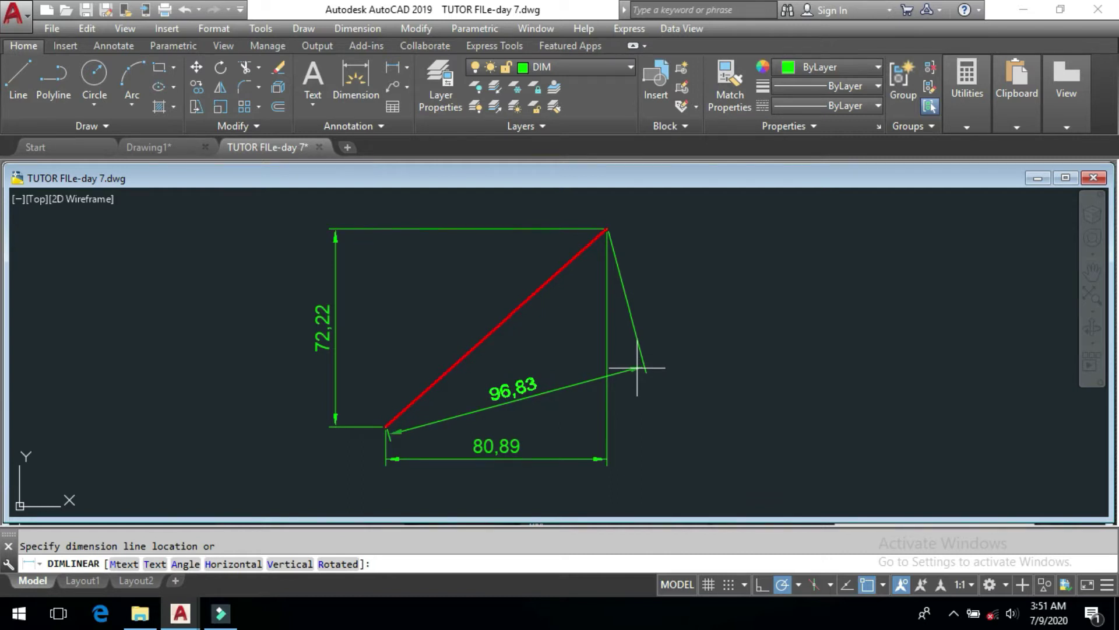
click(639, 368)
Erase all the dimensions, including 72,22, leaving only the red line
drag(654, 430, 584, 364)
key(Delete)
click(374, 316)
click(294, 356)
key(Delete)
Dimension the red line horizontally with its text overridden to 80, placed below it
text(dli)
key(Return)
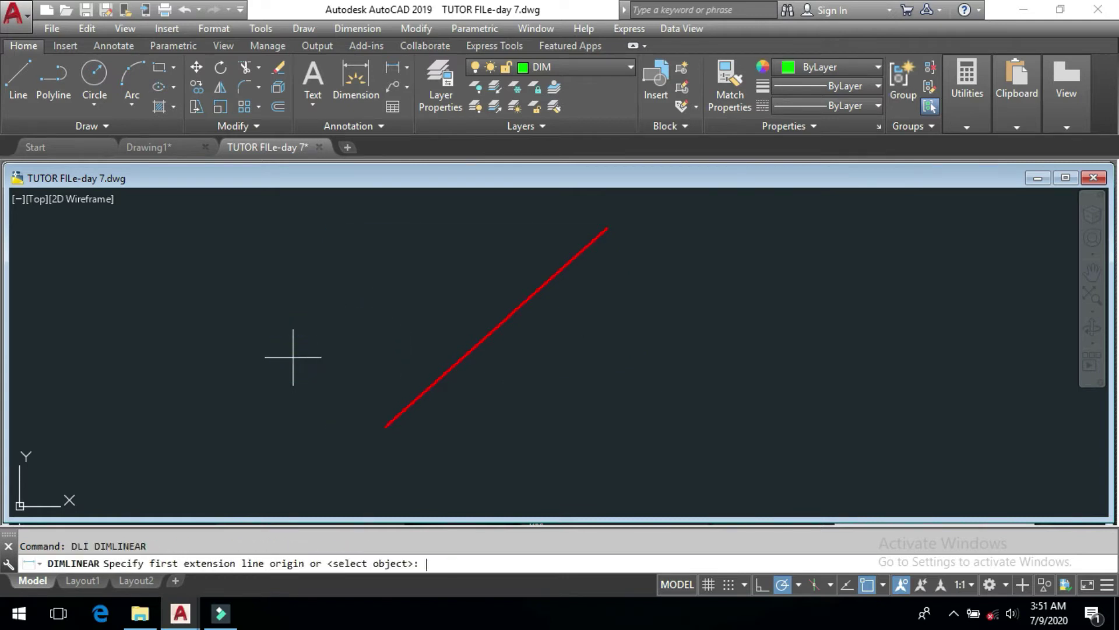
key(Return)
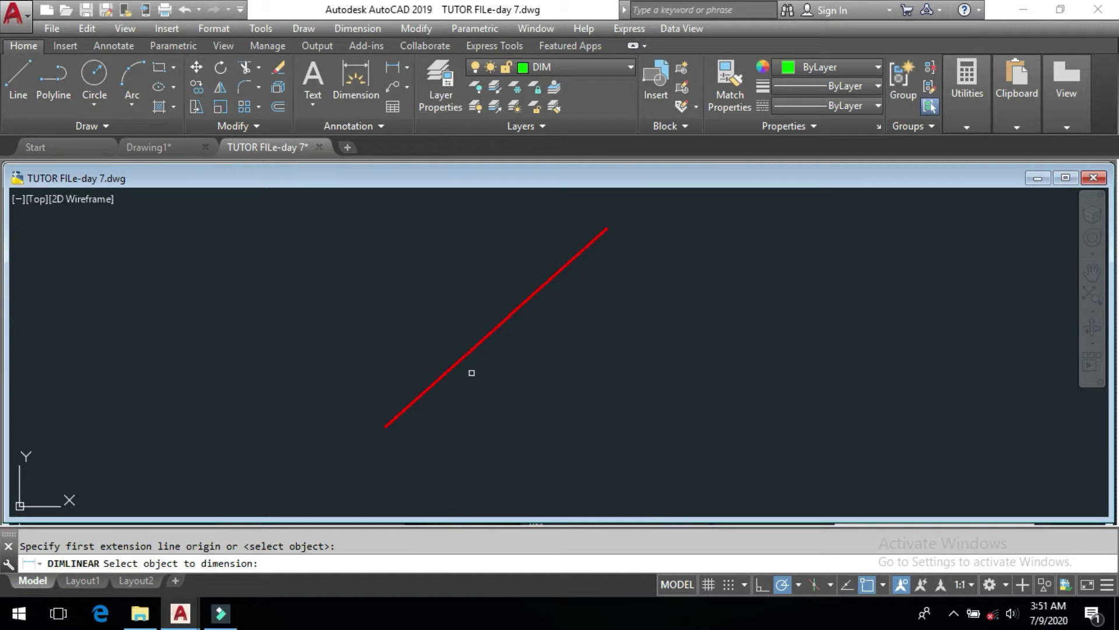
click(483, 346)
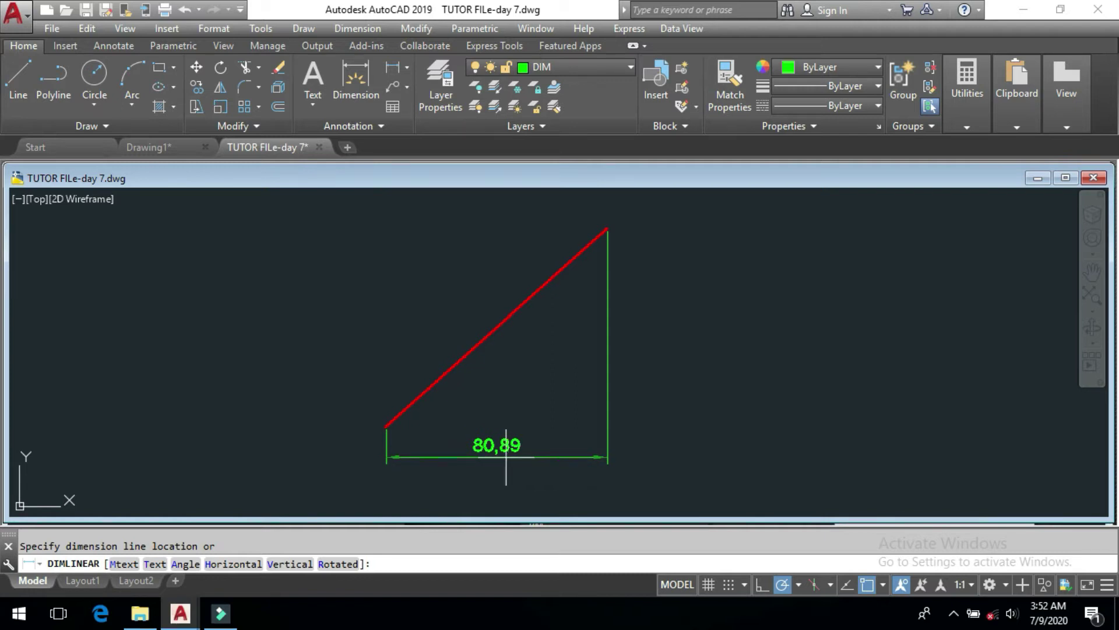
click(162, 563)
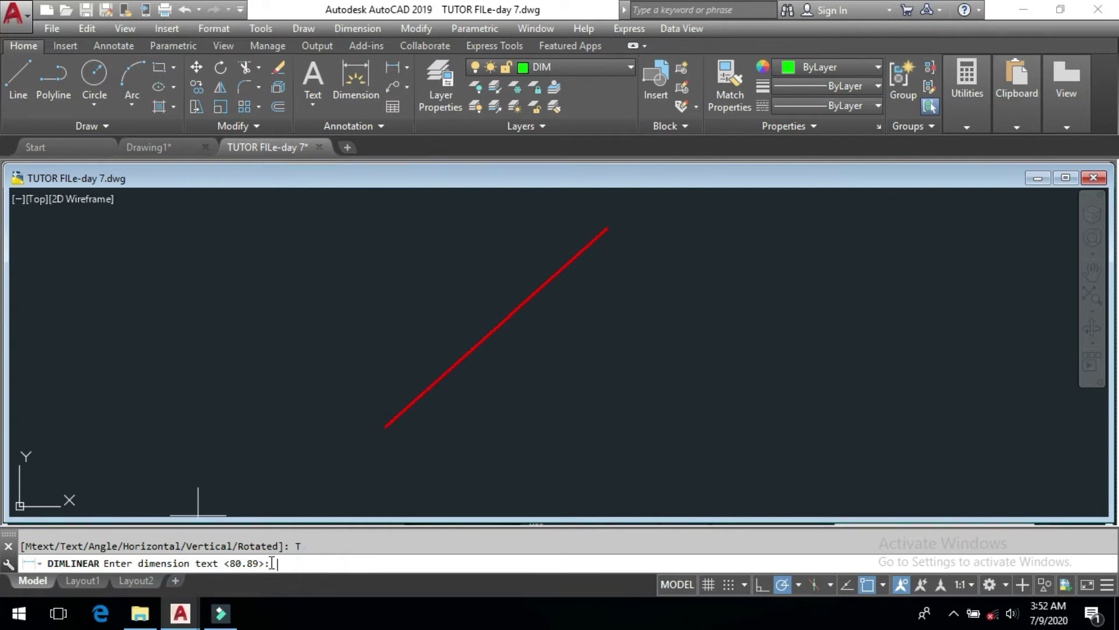
text(80)
key(Return)
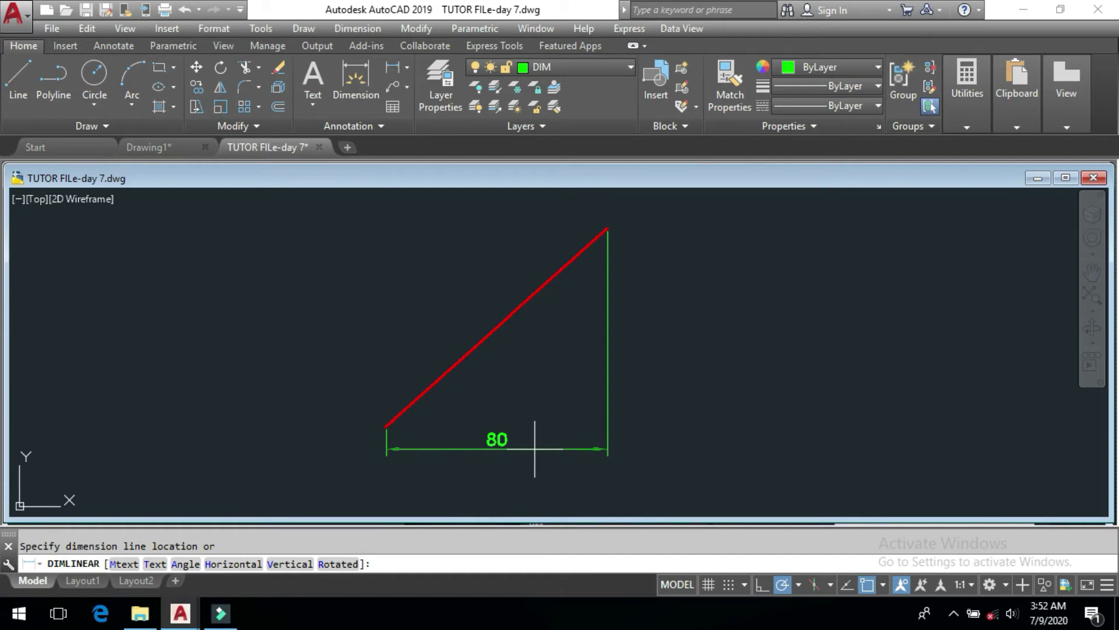
click(534, 449)
middle_drag(754, 383, 674, 381)
text(r)
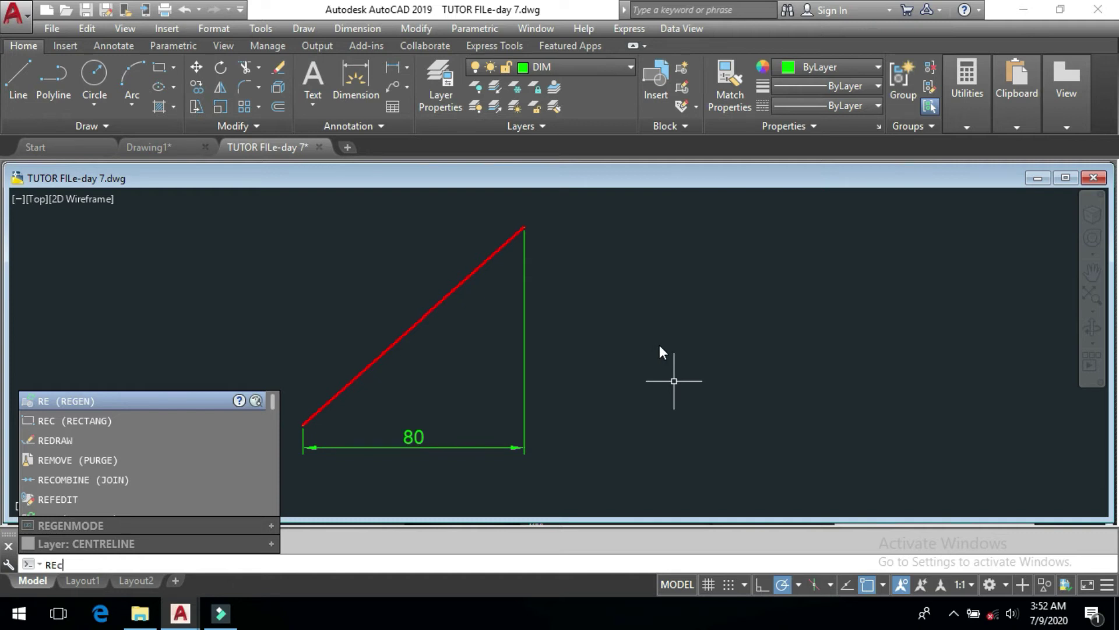
text(ec)
Draw a tall rectangle right of the line and explode it into separate lines
key(Return)
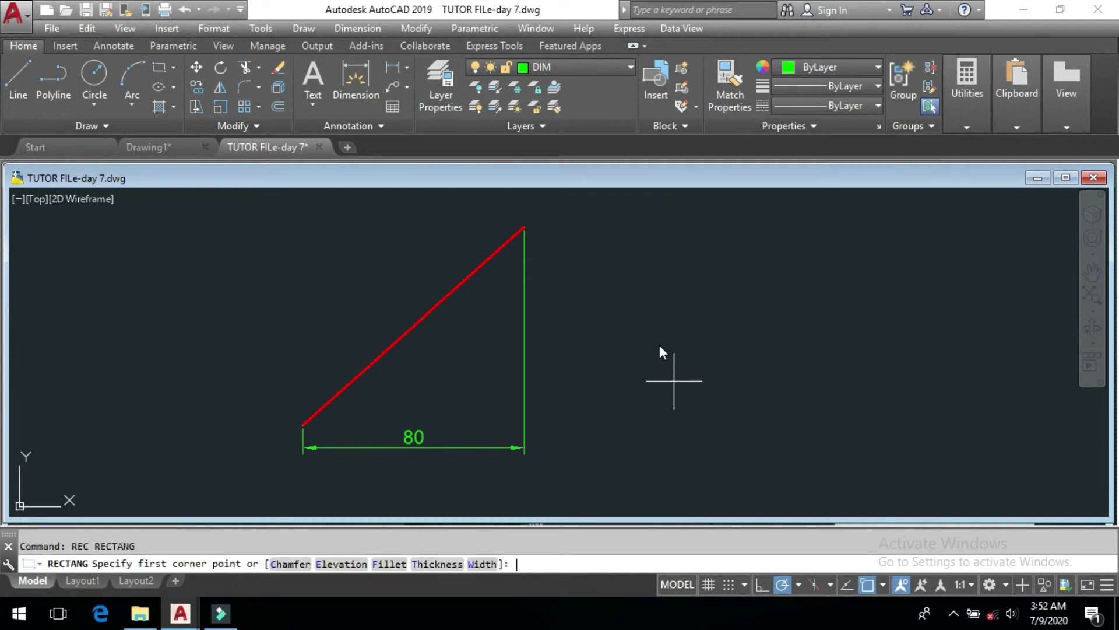
click(647, 249)
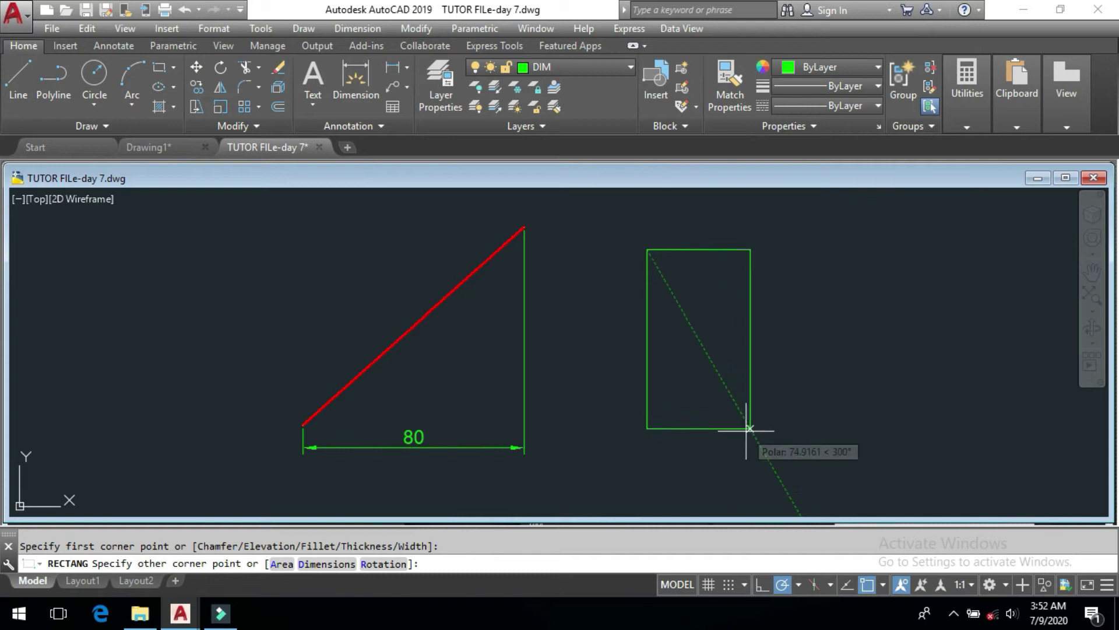
click(749, 428)
click(799, 334)
click(531, 392)
text(c)
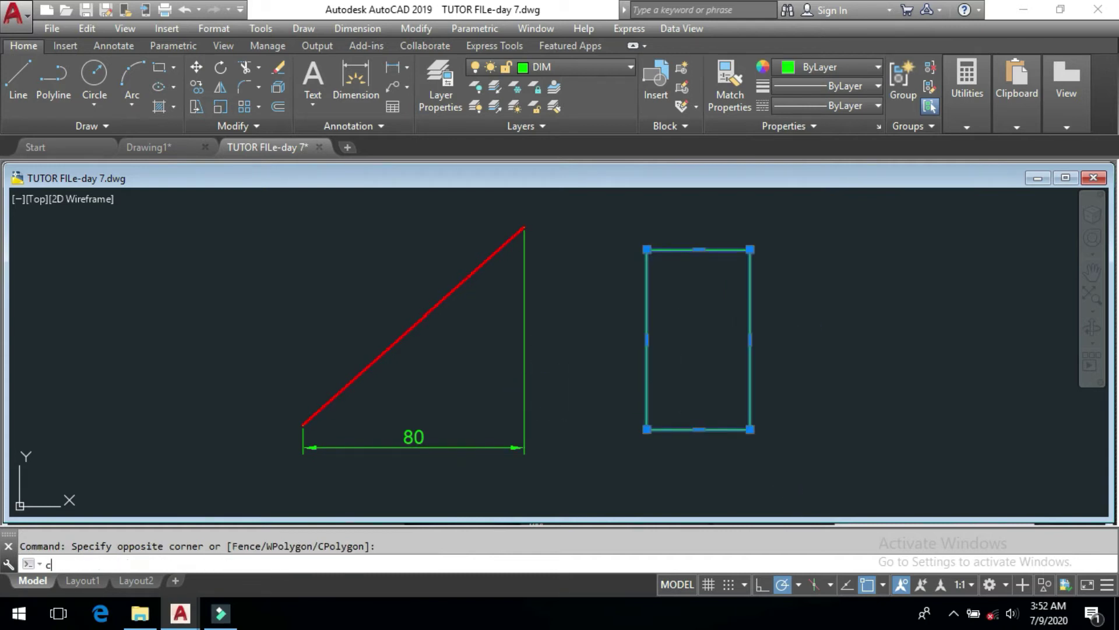
key(BackSpace)
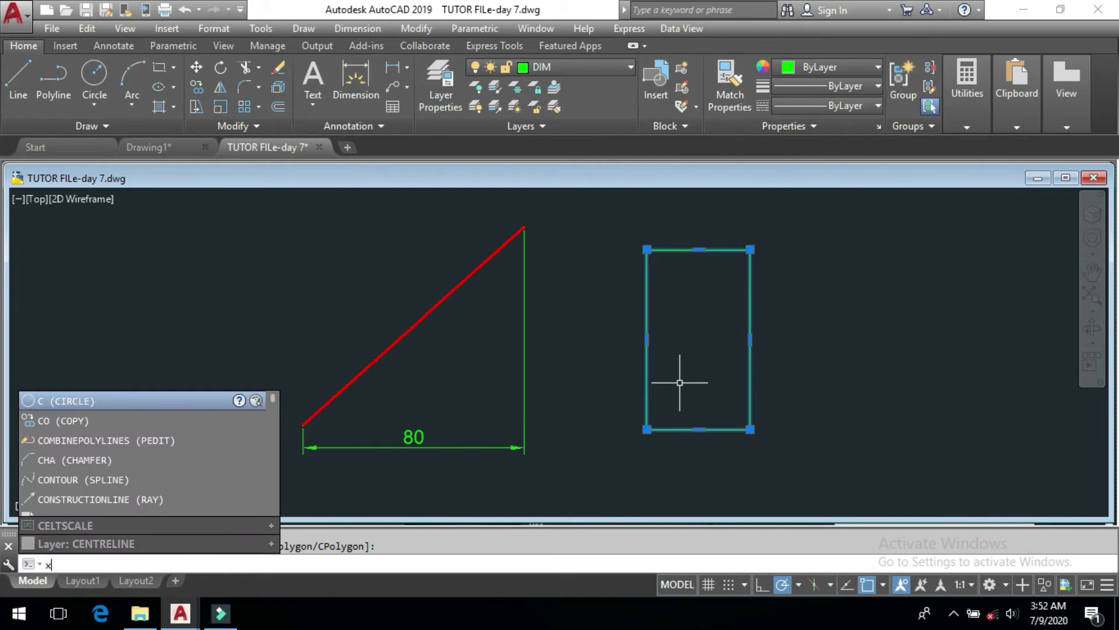
key(Return)
Offset the rectangle's right and left edges inward to form two parallel lines
text(o)
key(Return)
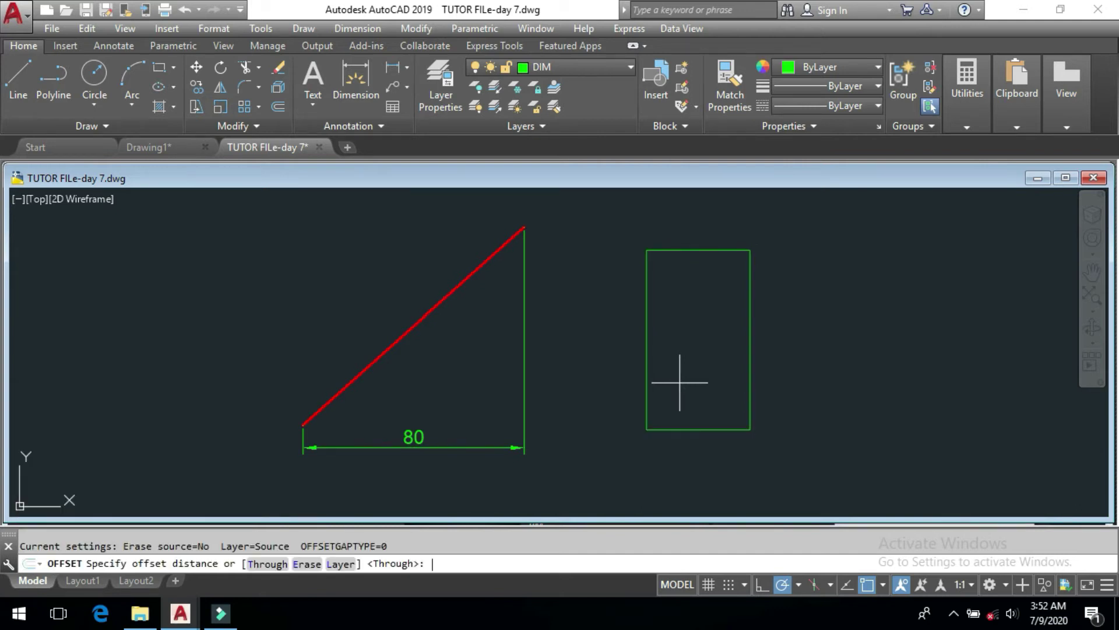
click(657, 391)
click(676, 392)
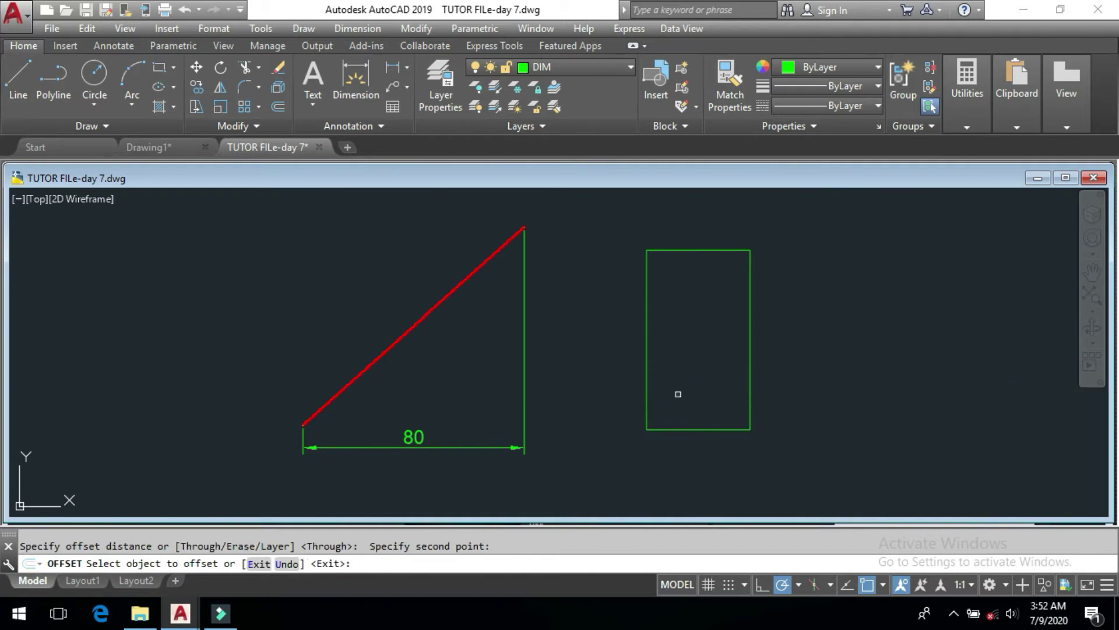
click(747, 380)
click(707, 380)
click(644, 373)
click(663, 370)
key(Return)
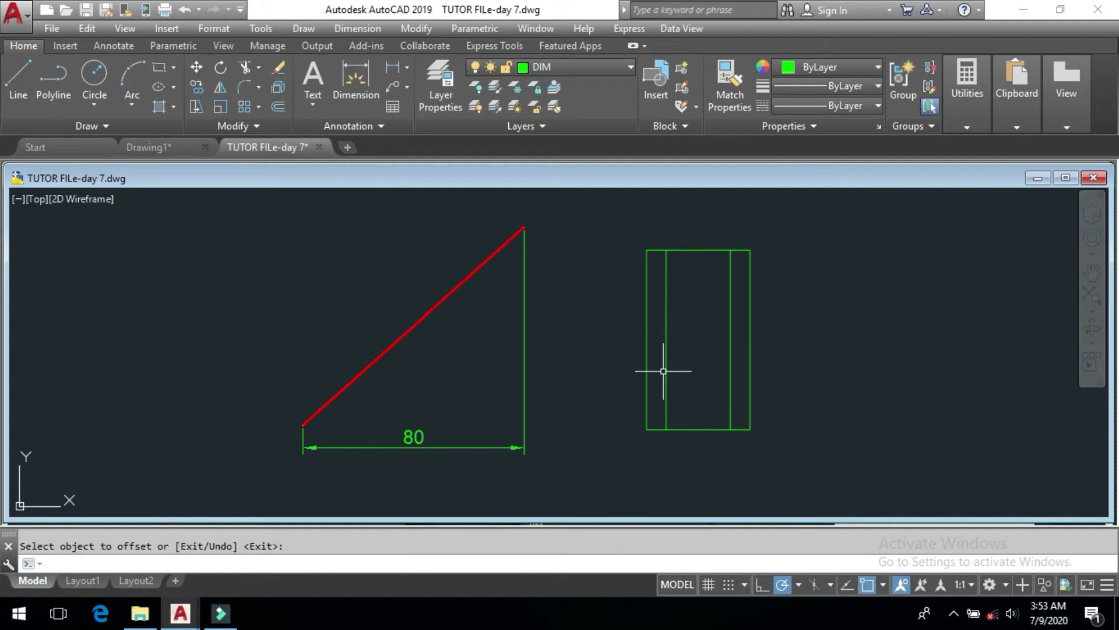
text(h)
key(Return)
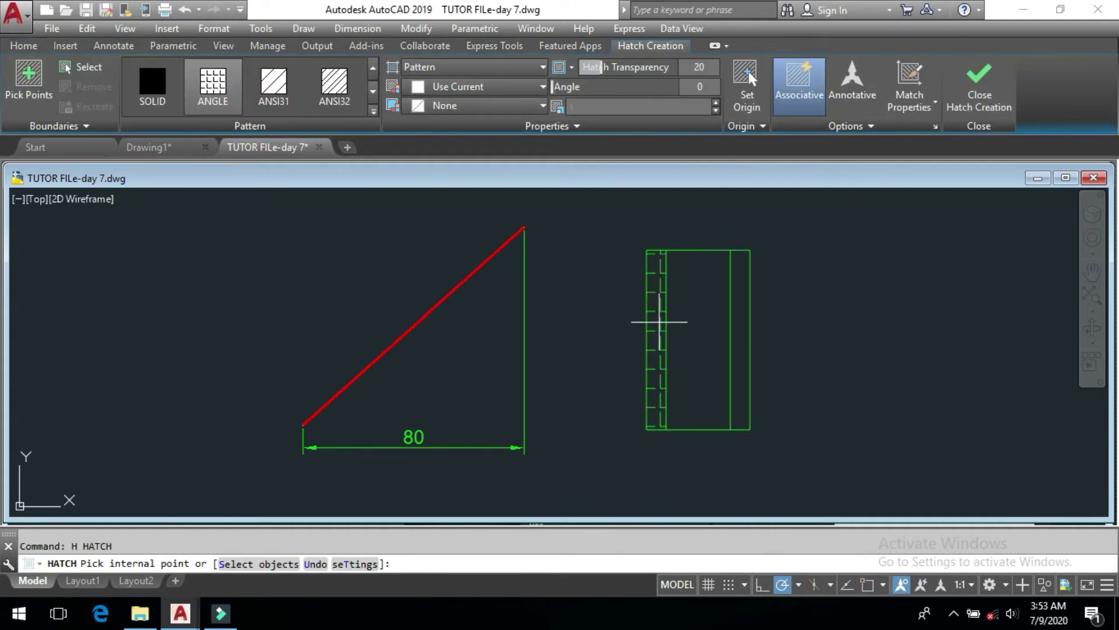
Hatch the rectangle's left and right strips with the ANSI31 pattern
click(268, 79)
click(651, 331)
click(741, 315)
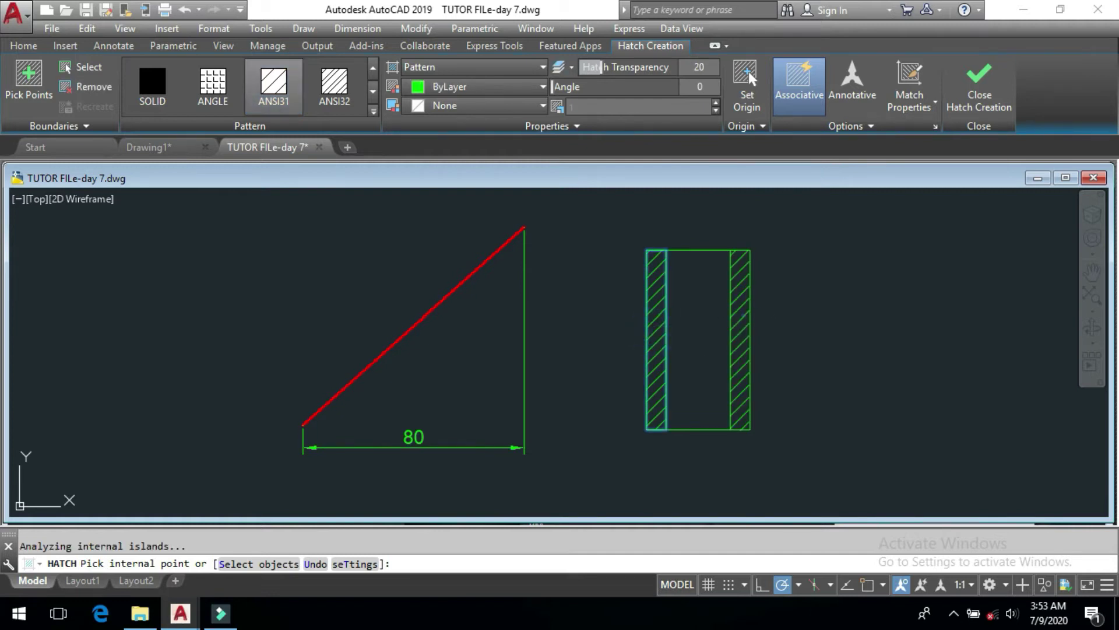
click(980, 103)
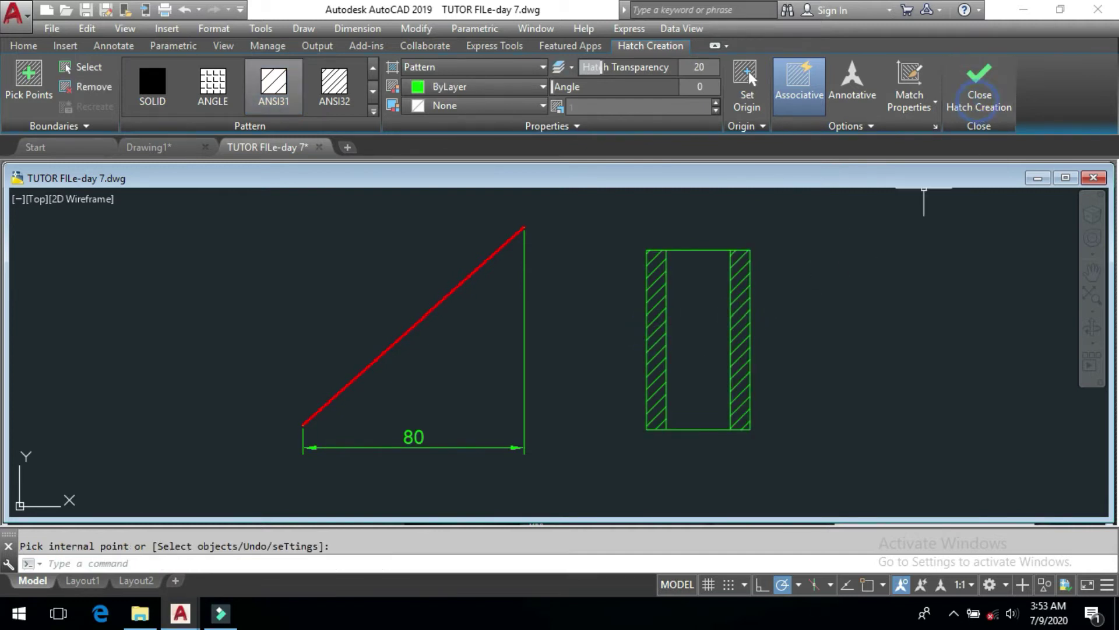
Move the rectangle and both hatches onto the FIG layer
click(598, 190)
click(835, 464)
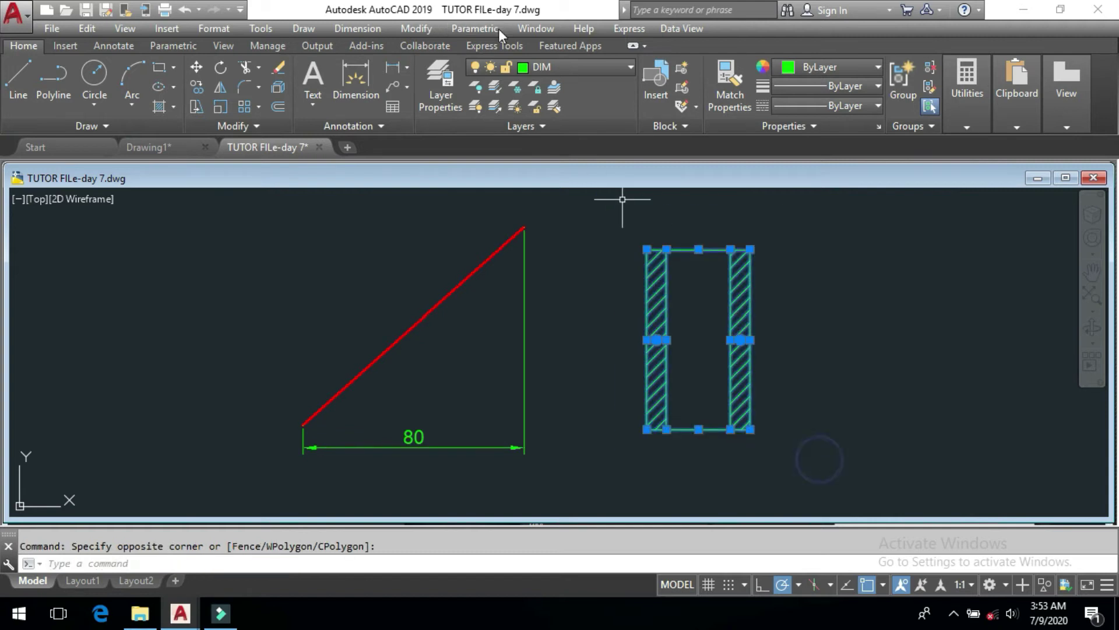
click(538, 61)
click(561, 184)
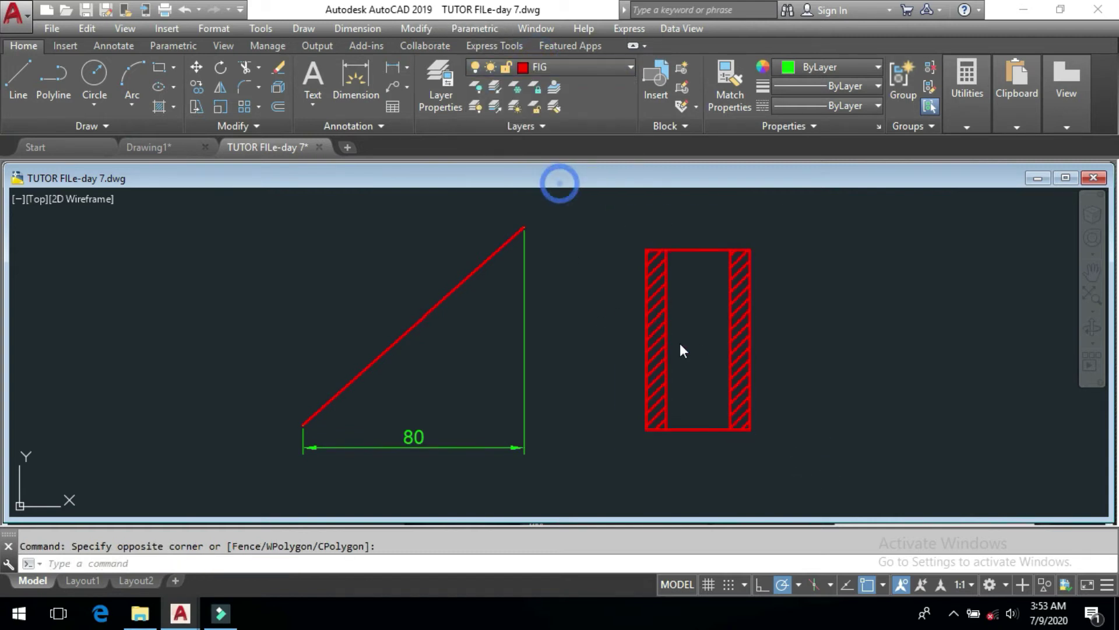
key(Escape)
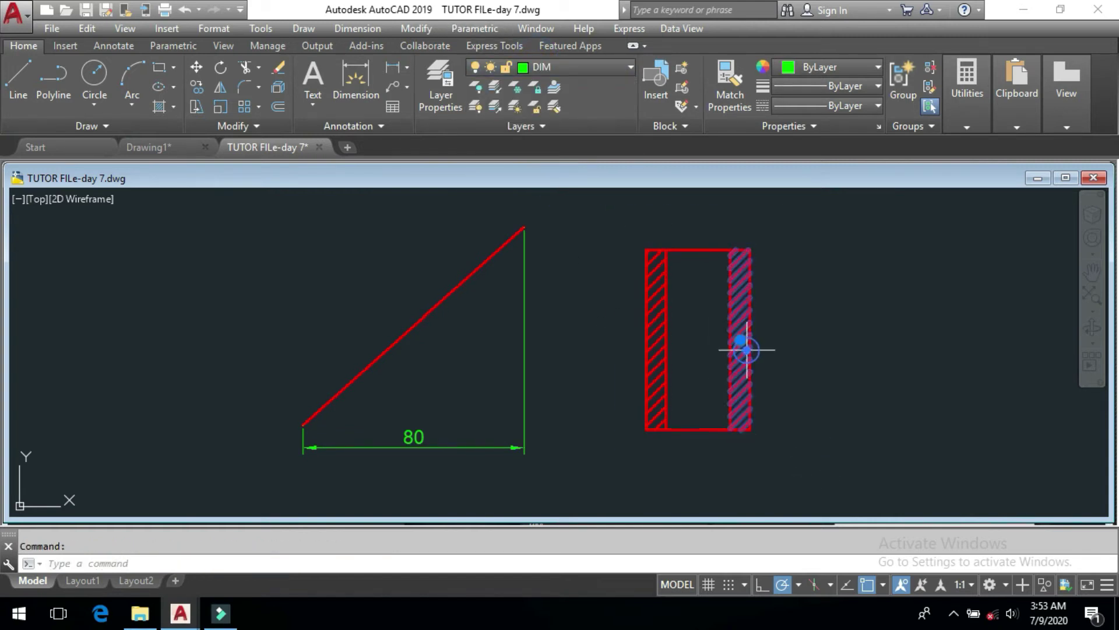
Select both hatches and check their colour options, leaving them unchanged
click(739, 344)
click(657, 340)
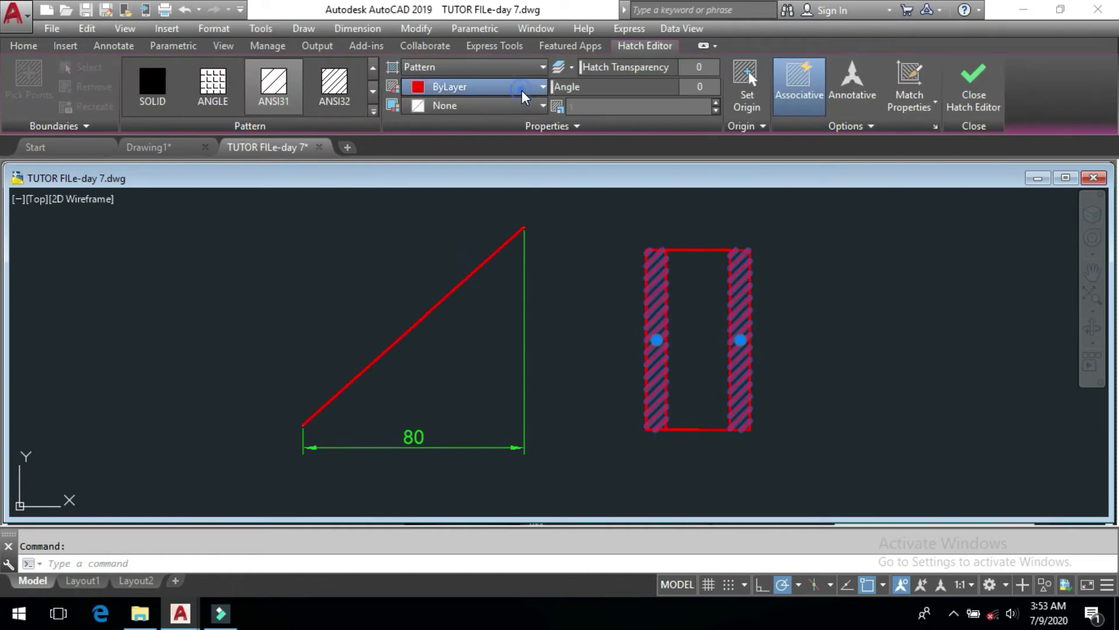
click(525, 87)
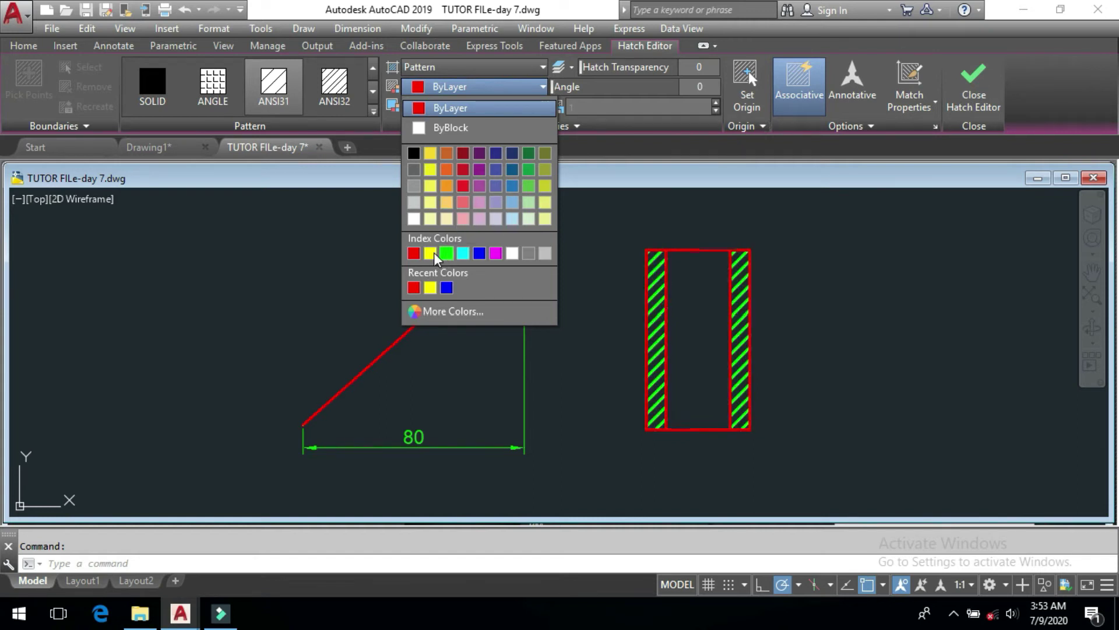
click(828, 209)
key(Escape)
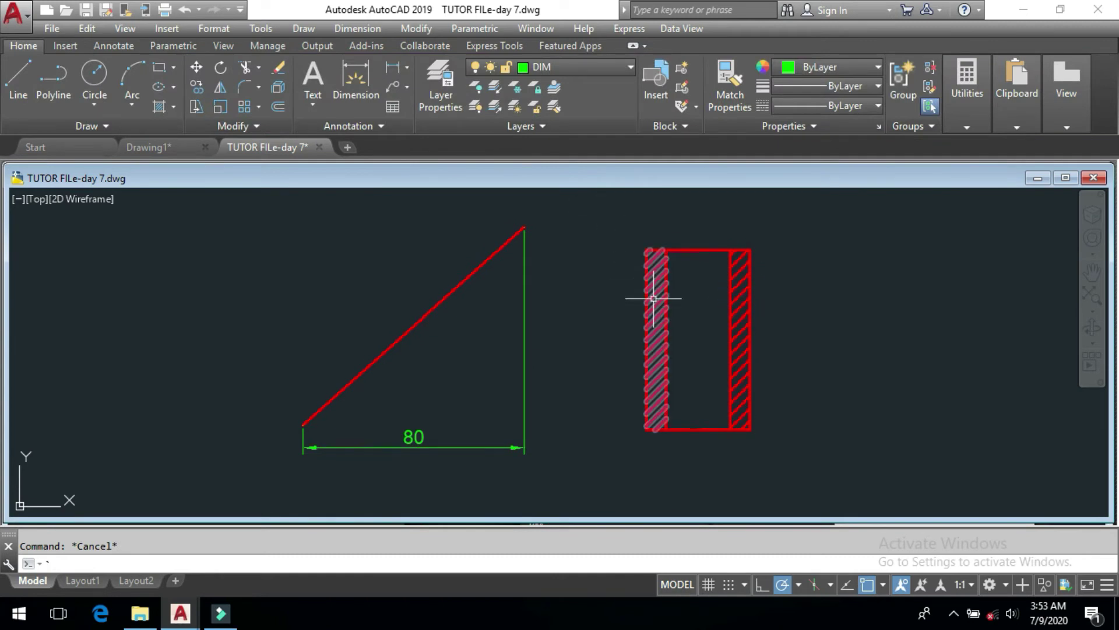
click(578, 66)
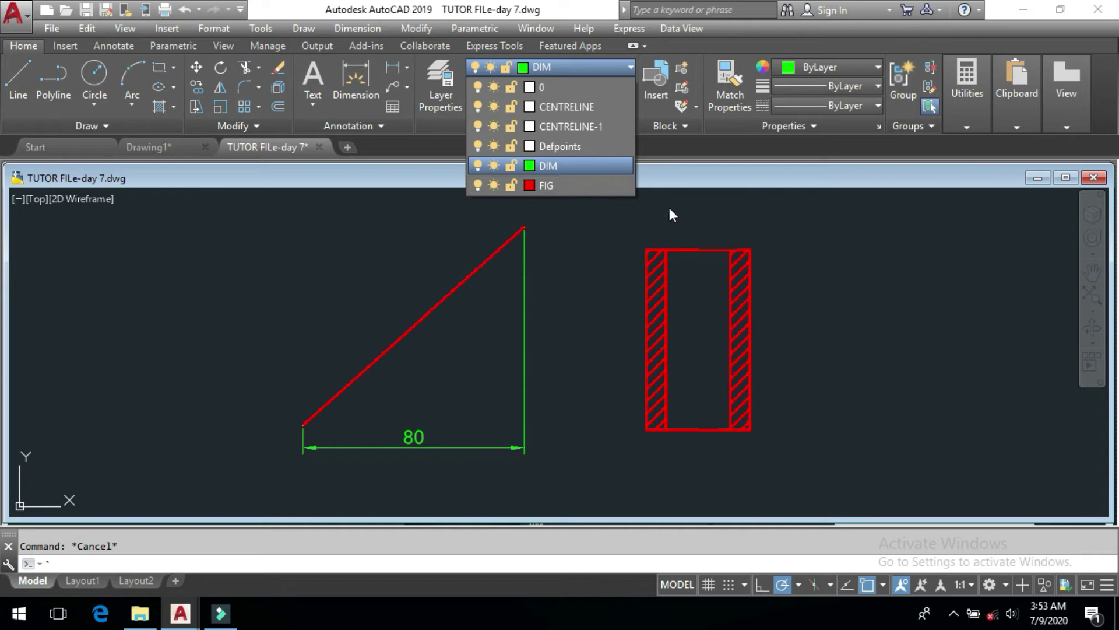
Back out of the layer list, an angular dimension and a line command unchanged
click(700, 206)
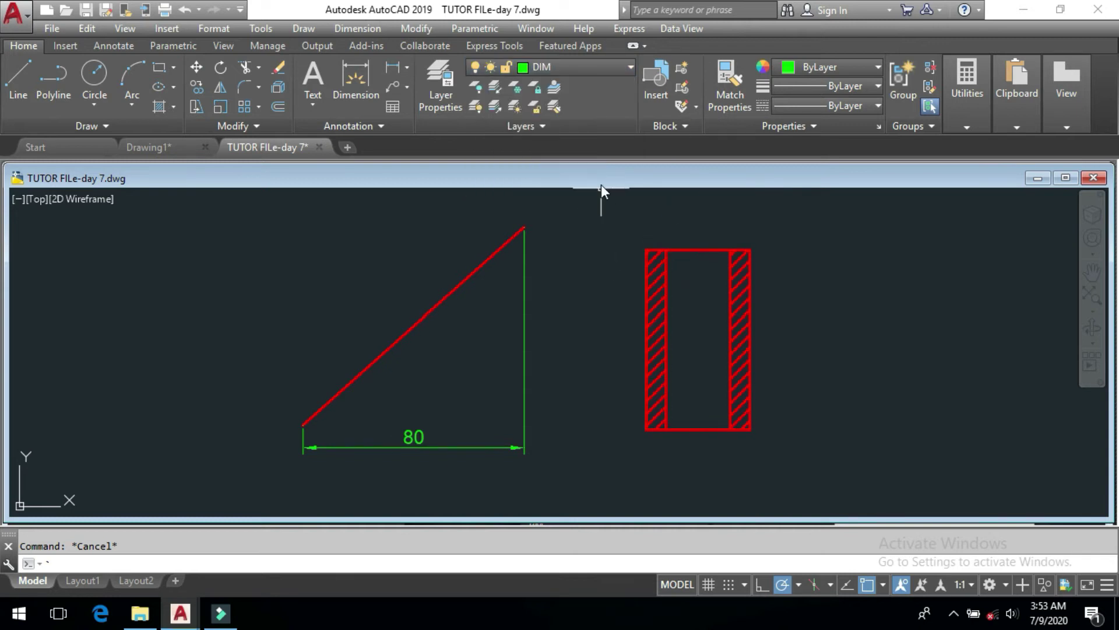
key(Return)
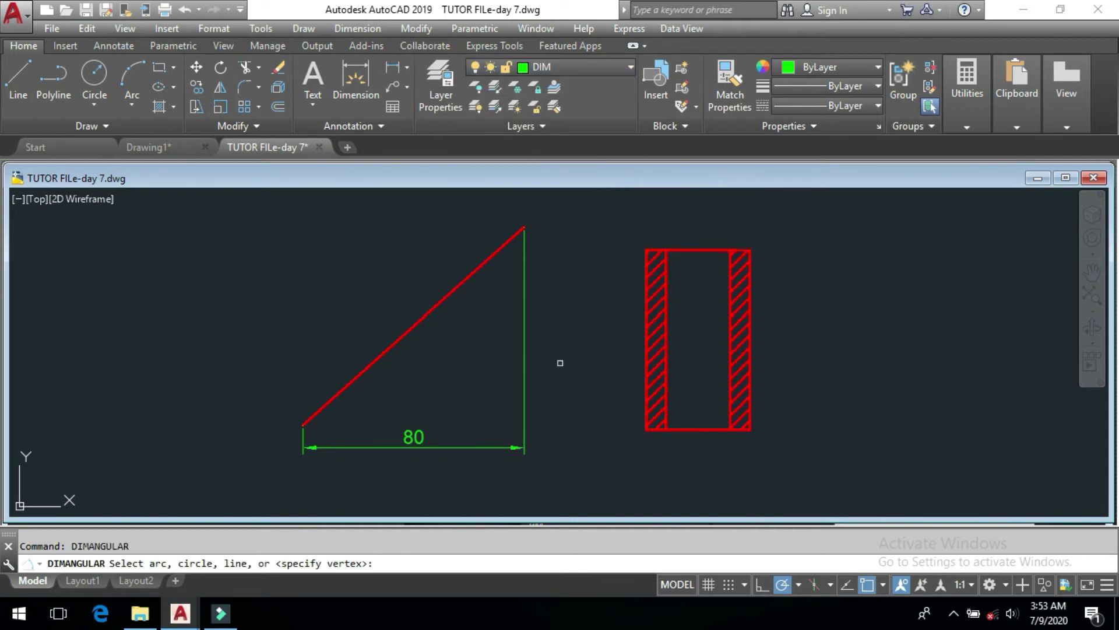
key(Escape)
click(602, 400)
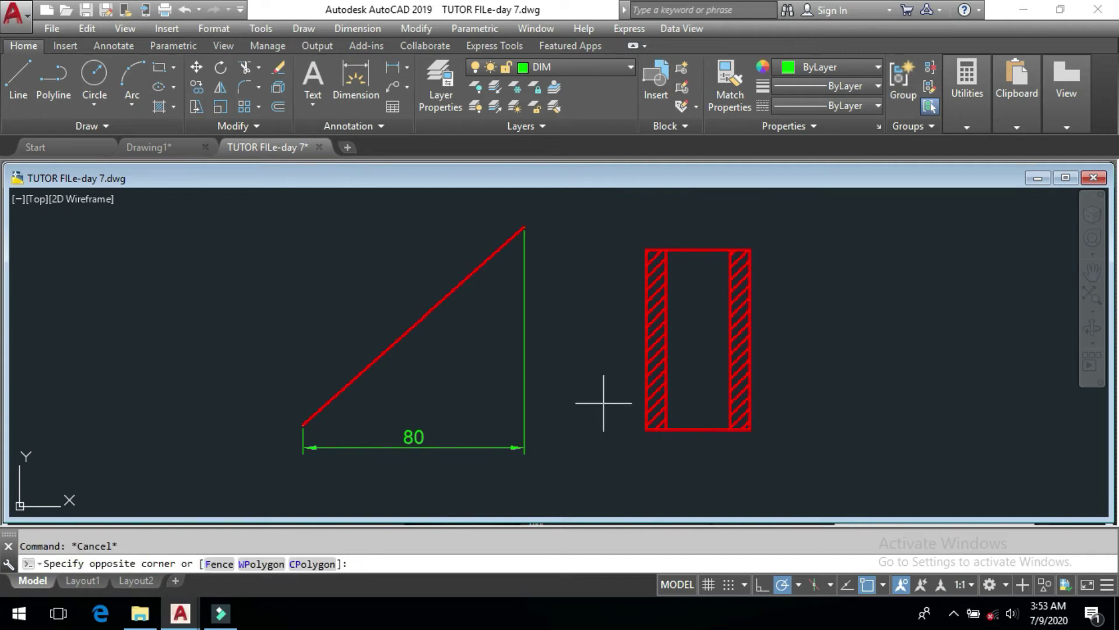
text(l)
key(Return)
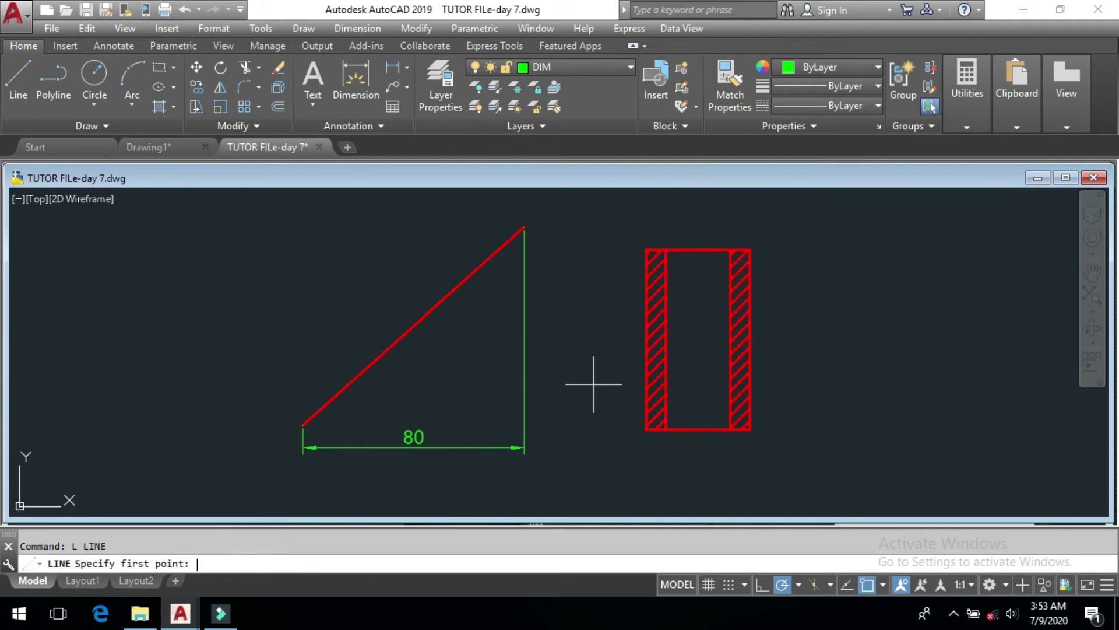
key(Escape)
Set layer 0's colour to cyan in the LA Layer Properties Manager
text(l)
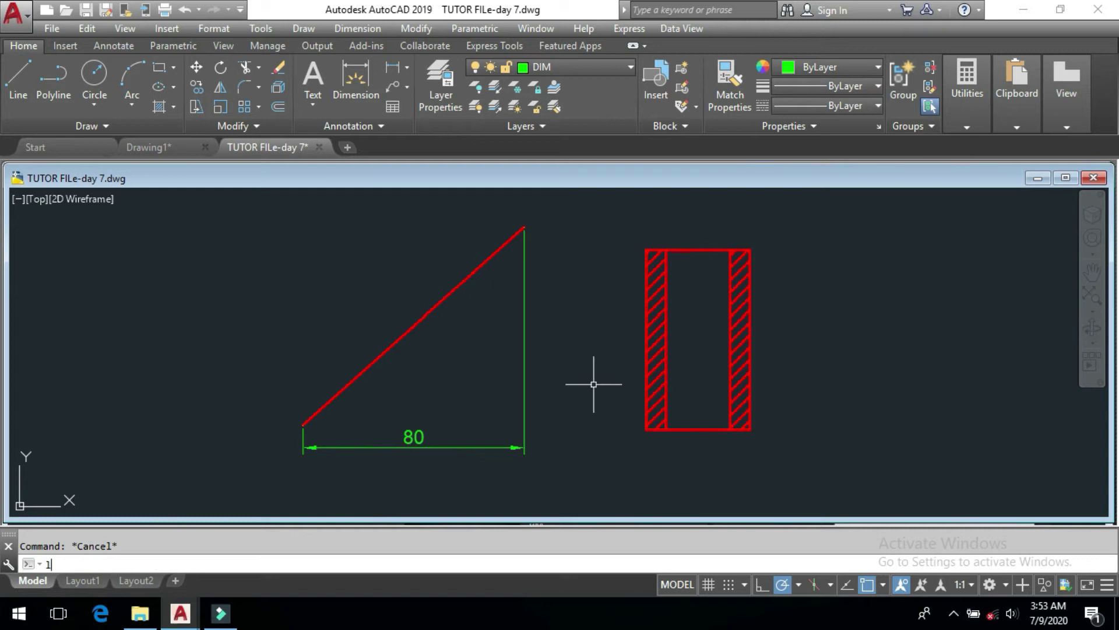
text(a)
key(Return)
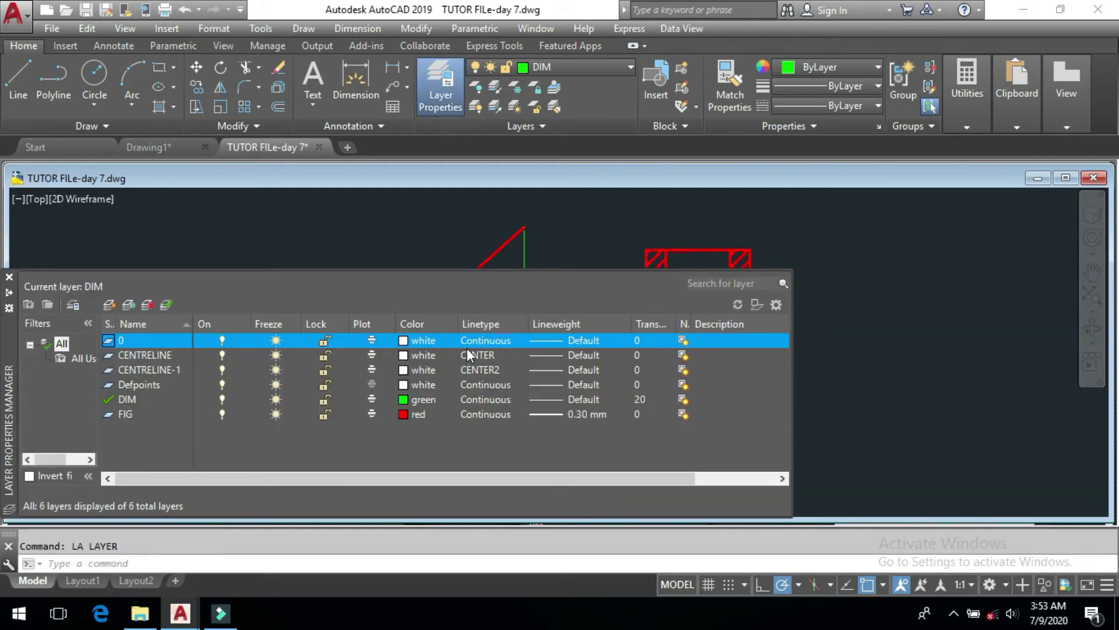
click(431, 343)
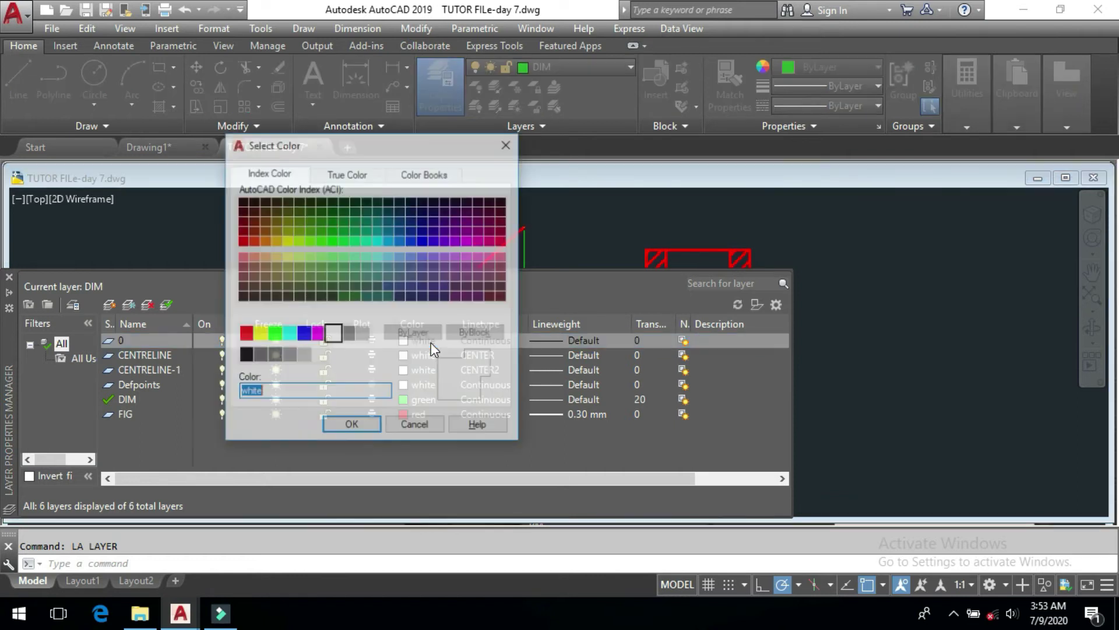
click(288, 334)
click(351, 426)
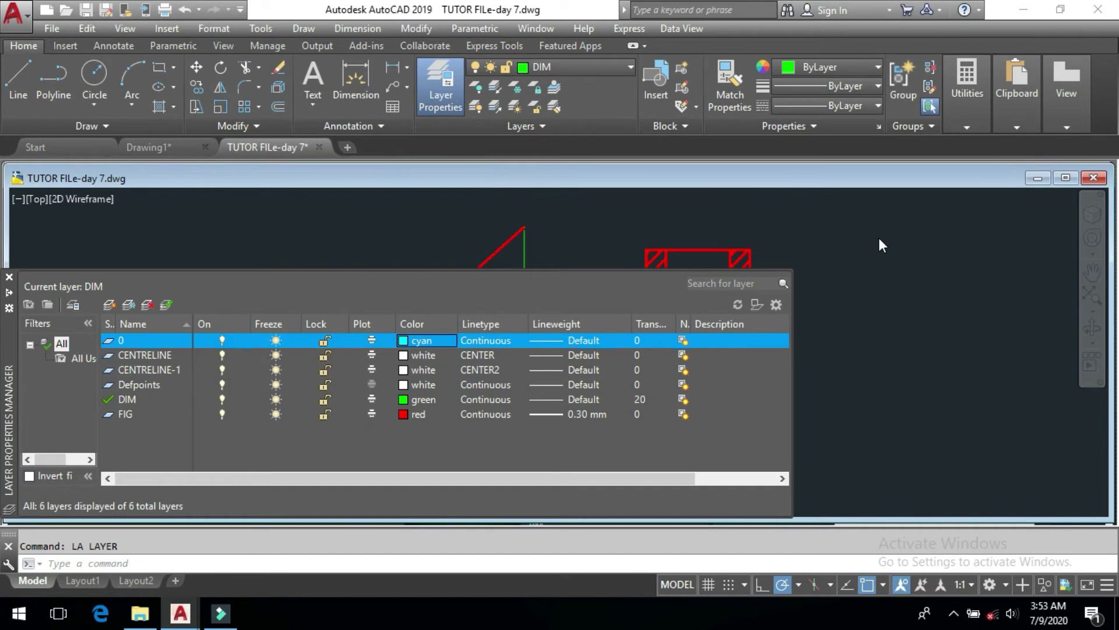
click(842, 280)
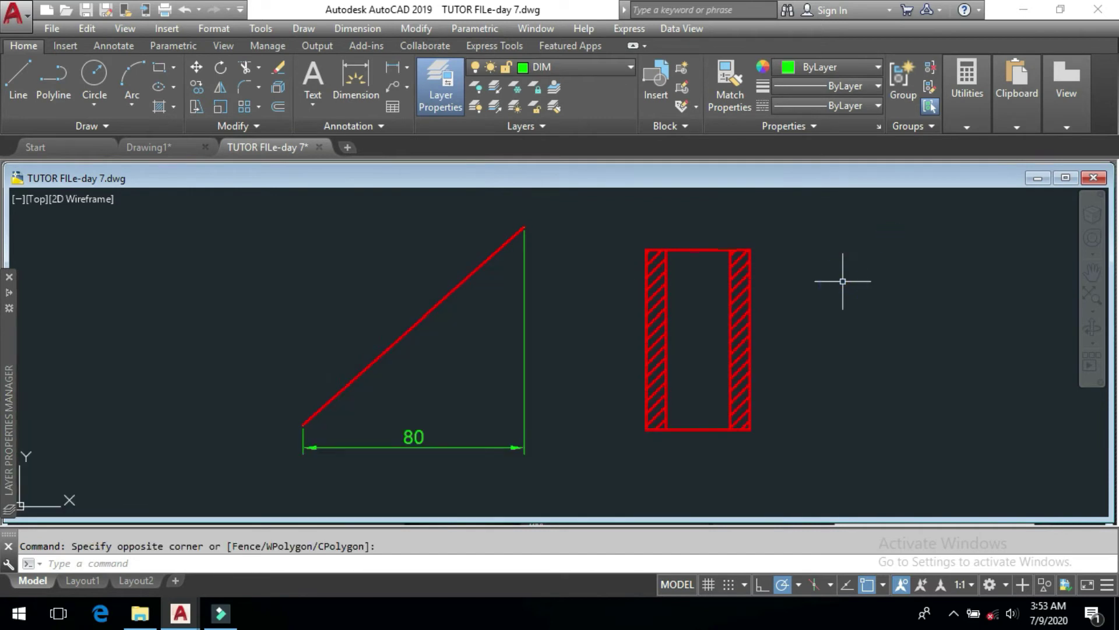
Select both side-strip hatches and browse the Format menu, then cancel the selection
click(657, 295)
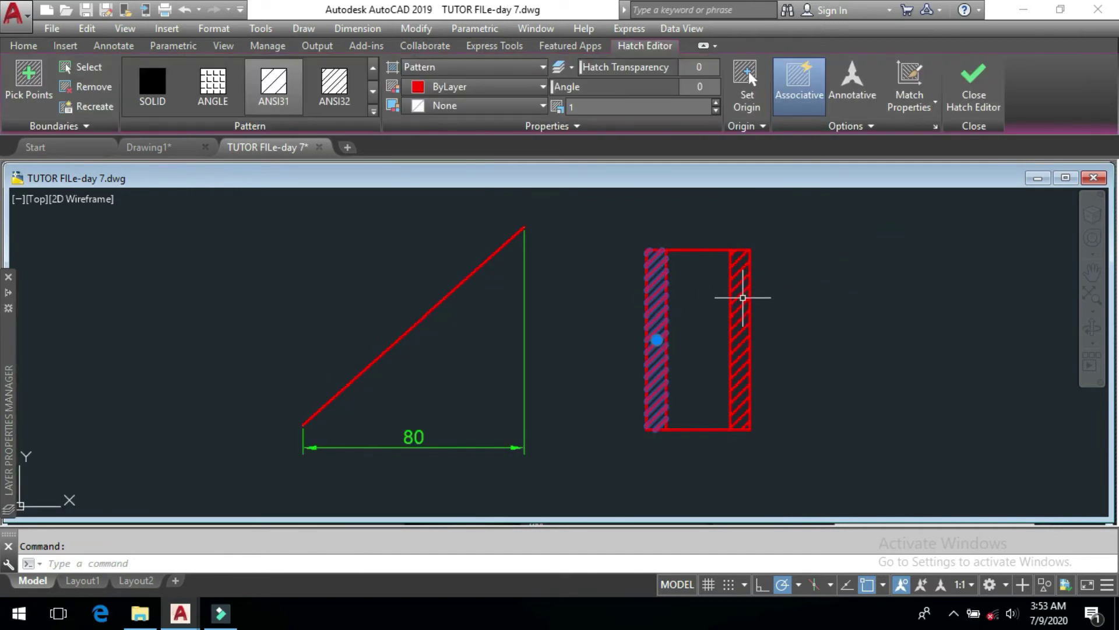
click(742, 295)
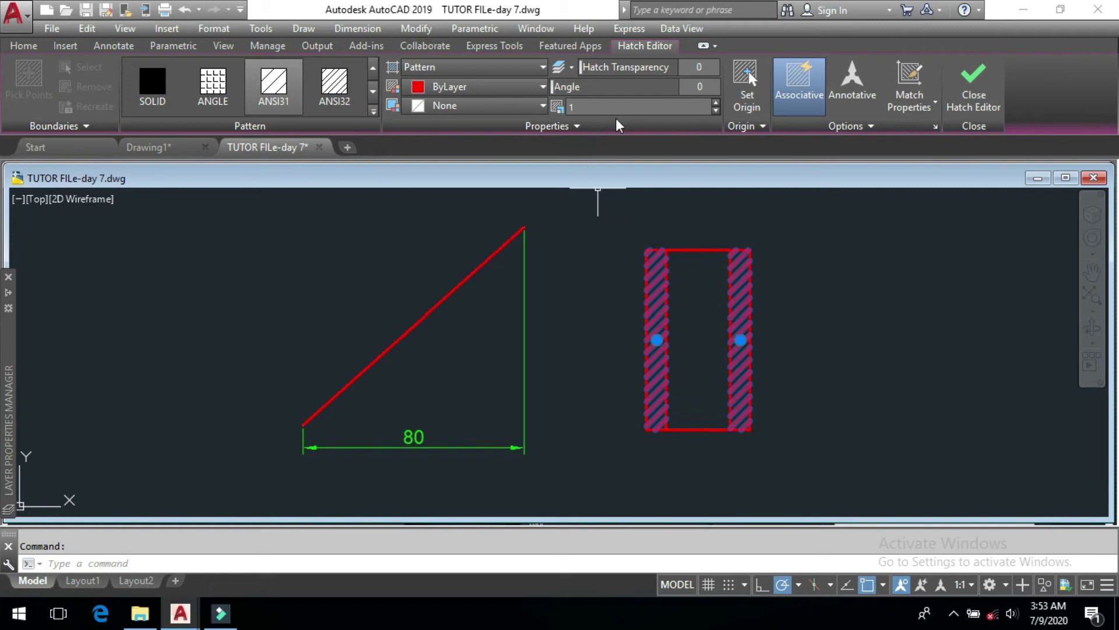
key(Escape)
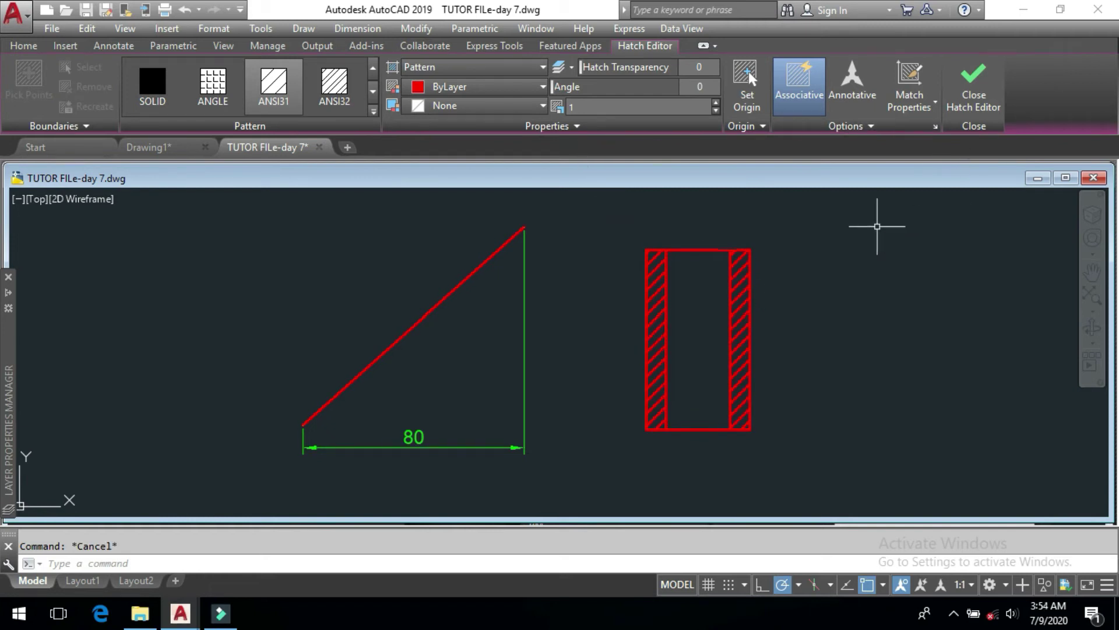
click(741, 304)
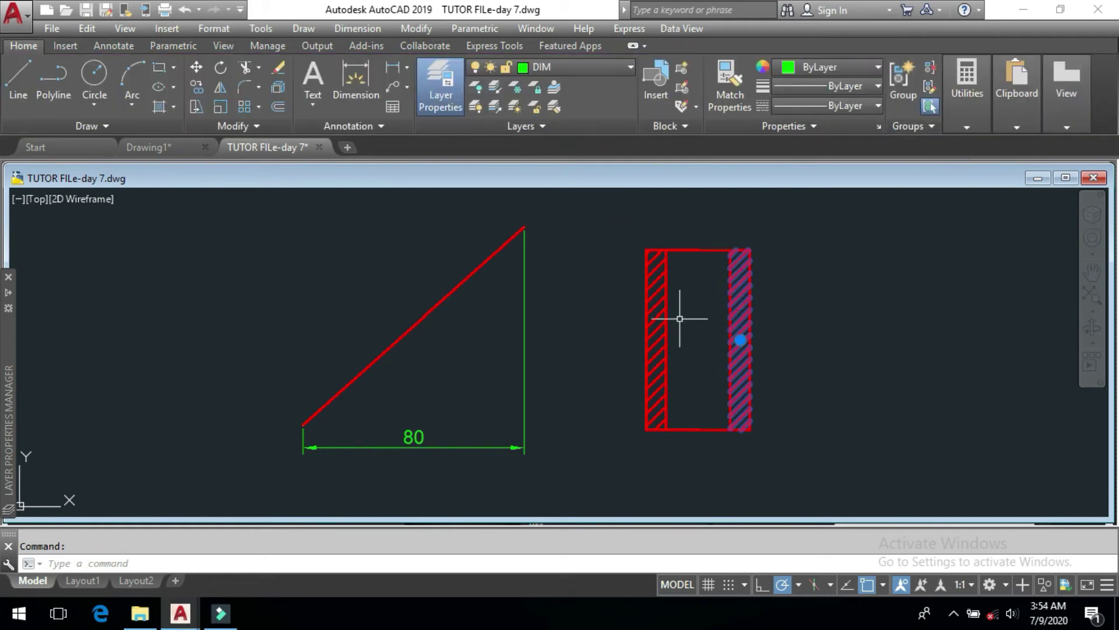
click(656, 294)
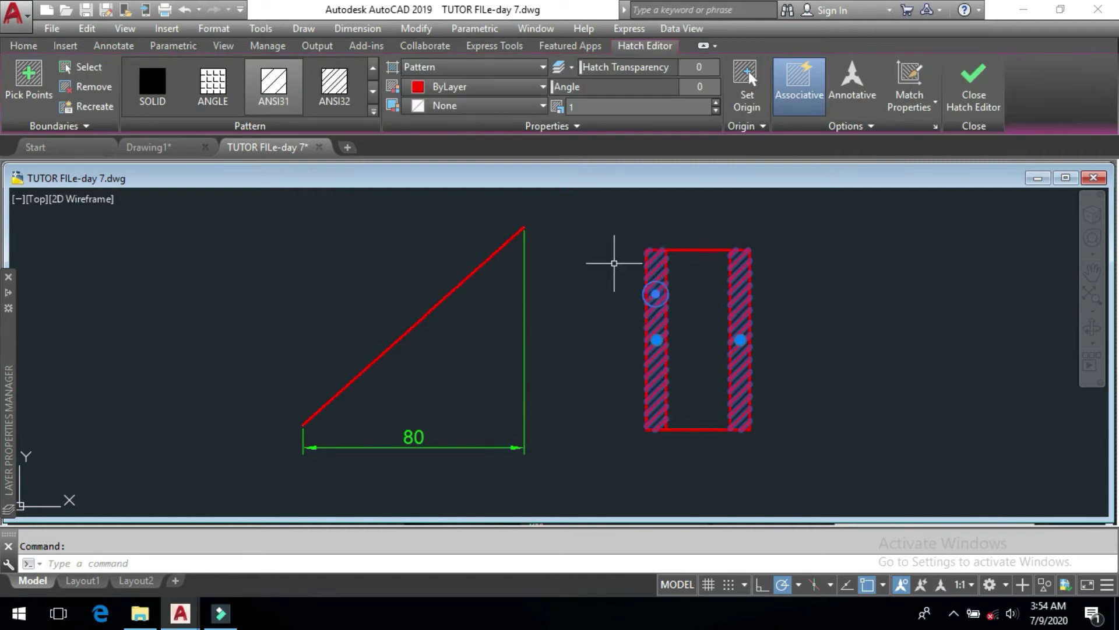
click(220, 33)
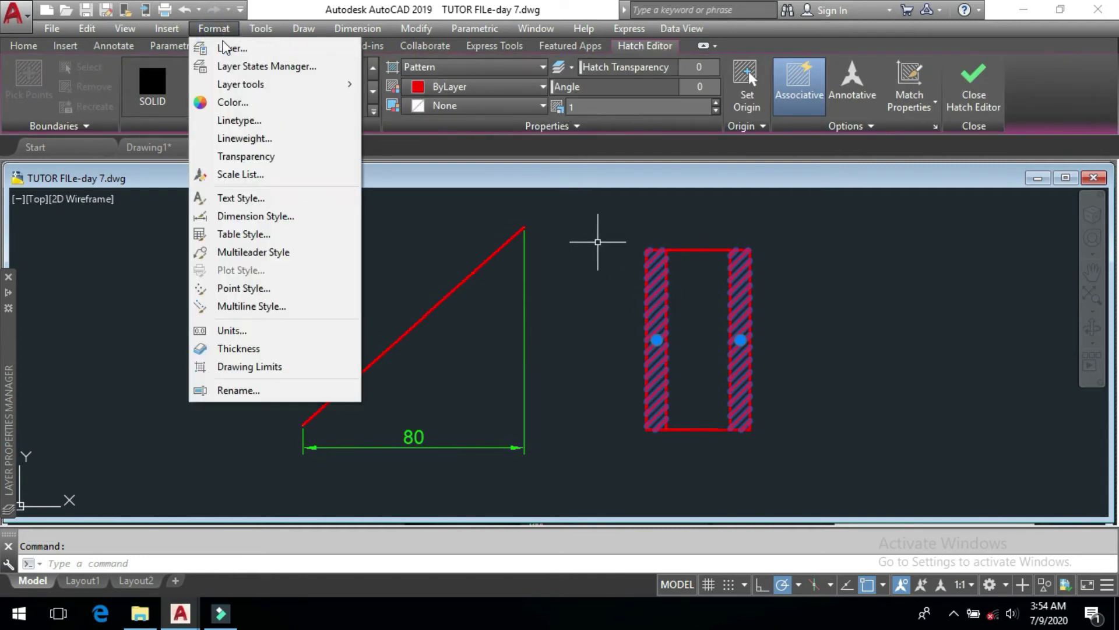
key(Escape)
mouse_move(9, 327)
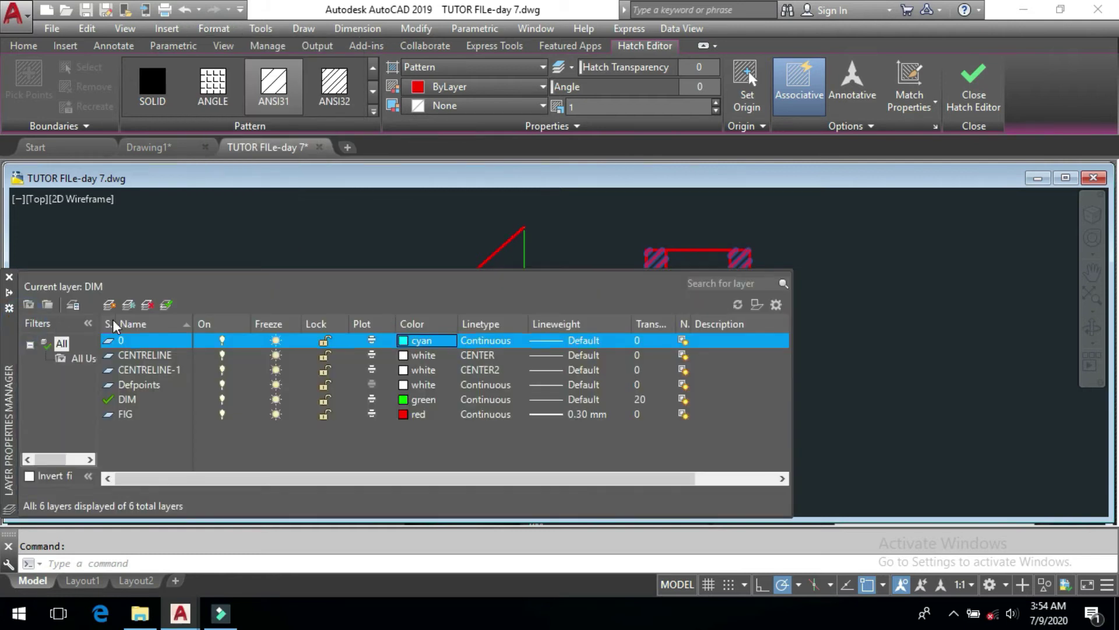
key(Escape)
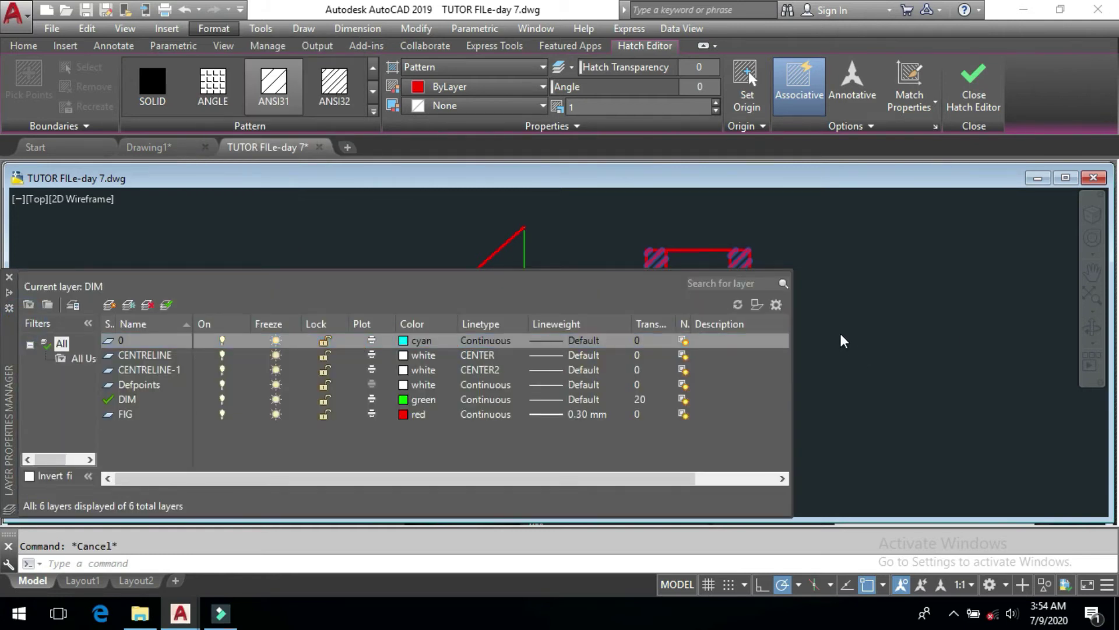
Set both side-strip hatches' colour to Cyan and close the Hatch Editor
click(837, 374)
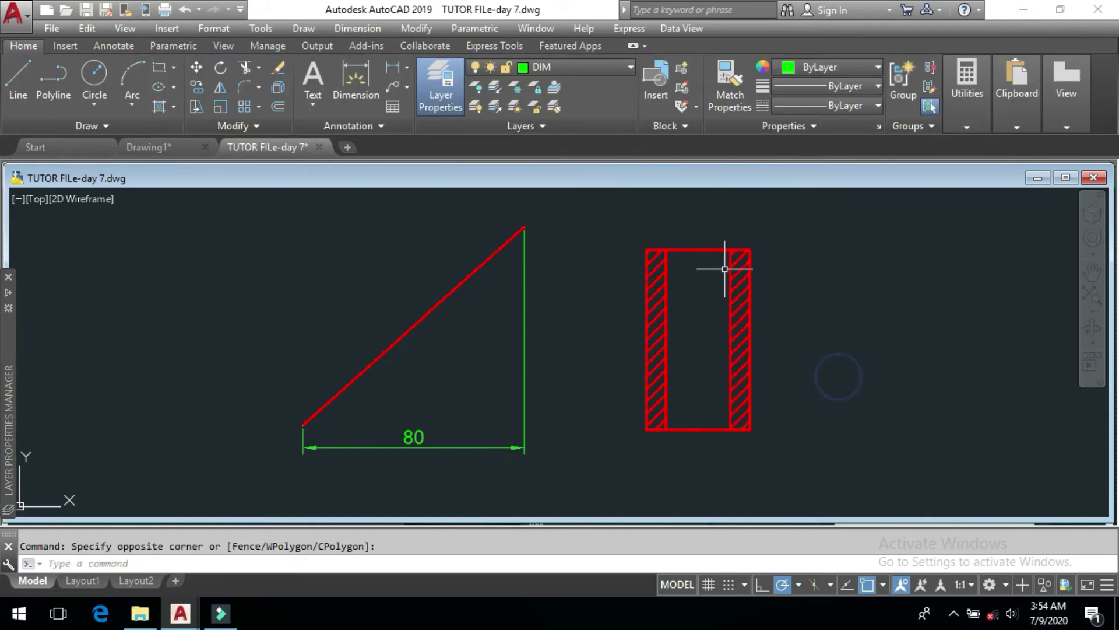
click(659, 276)
click(737, 285)
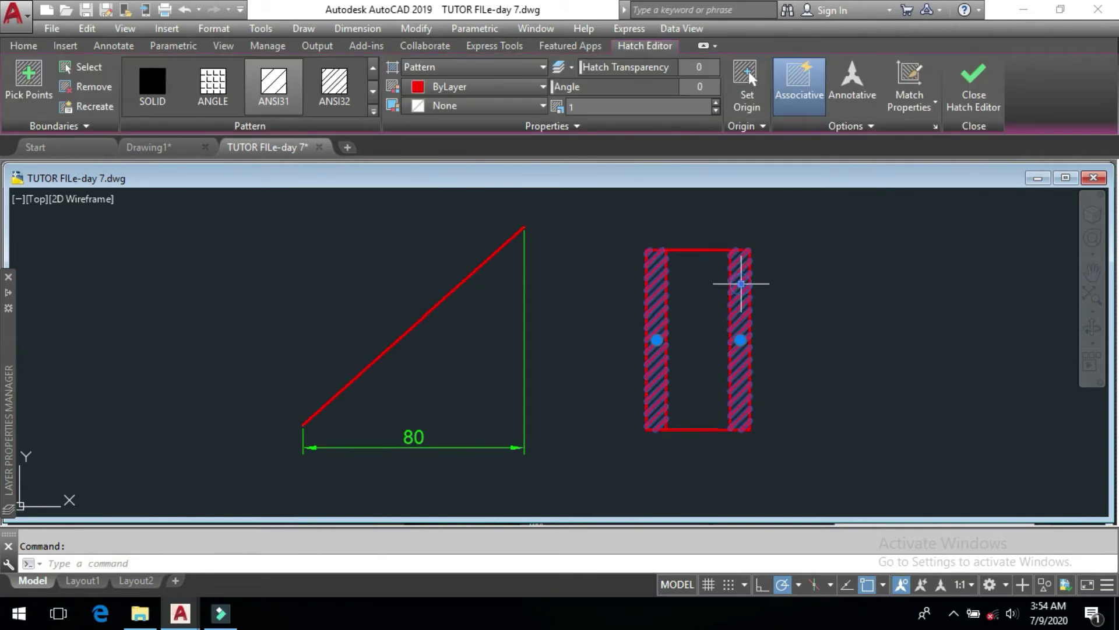
click(466, 88)
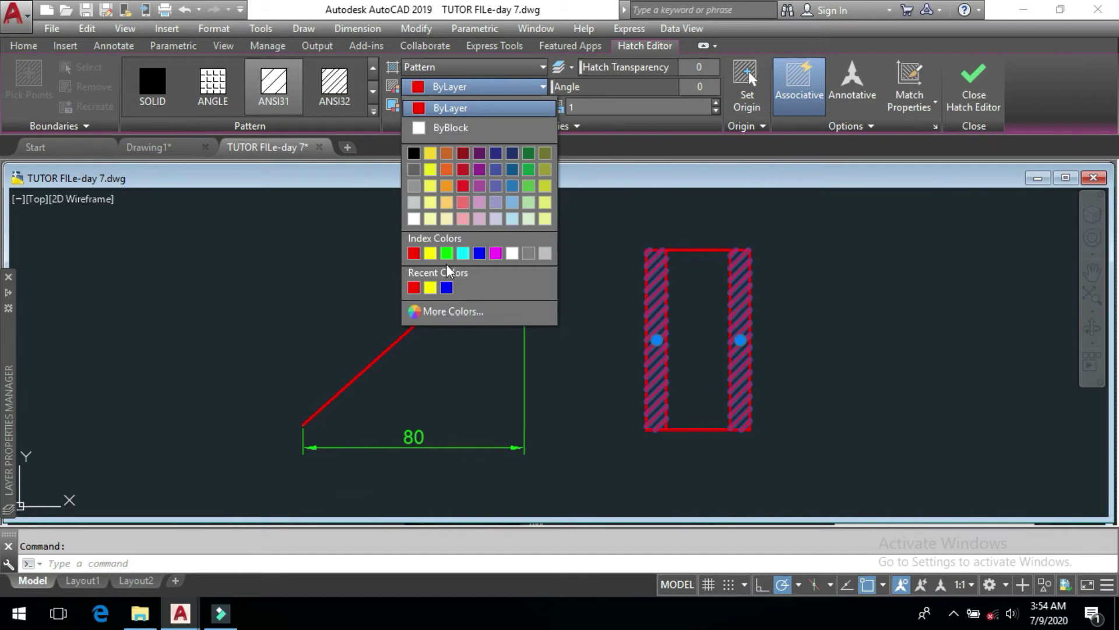
click(463, 253)
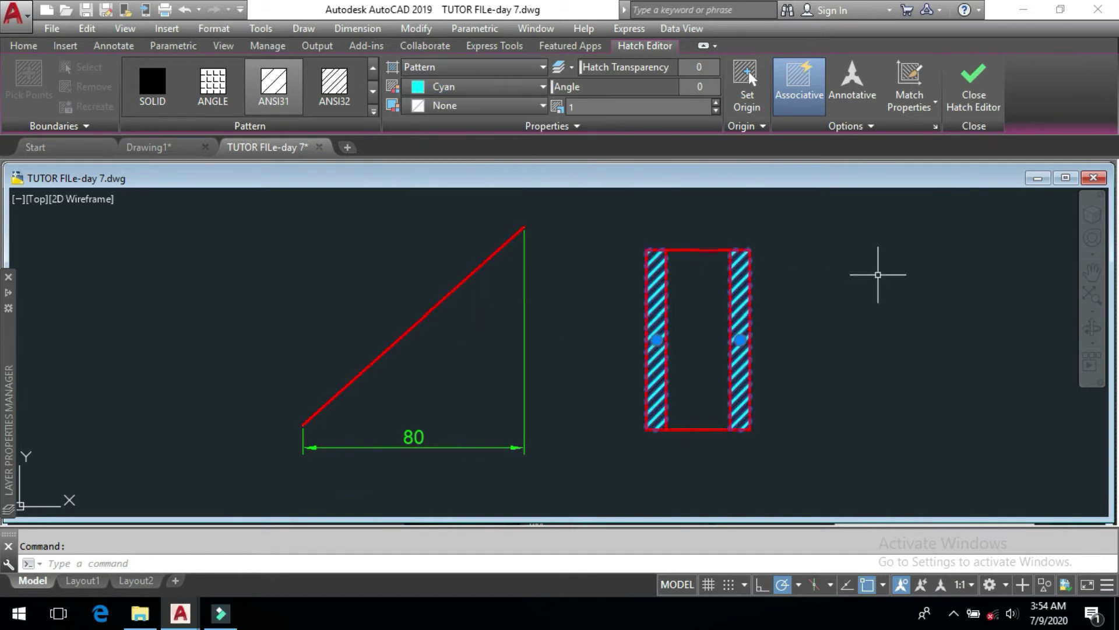
click(824, 339)
click(974, 82)
mouse_move(814, 355)
middle_down()
mouse_move(761, 350)
mouse_move(698, 298)
middle_up()
scroll(633, 256, up, 2)
middle_drag(632, 264, 570, 287)
mouse_move(591, 349)
middle_down()
mouse_move(552, 335)
mouse_move(523, 348)
mouse_move(517, 324)
mouse_move(519, 336)
middle_up()
scroll(518, 330, down, 2)
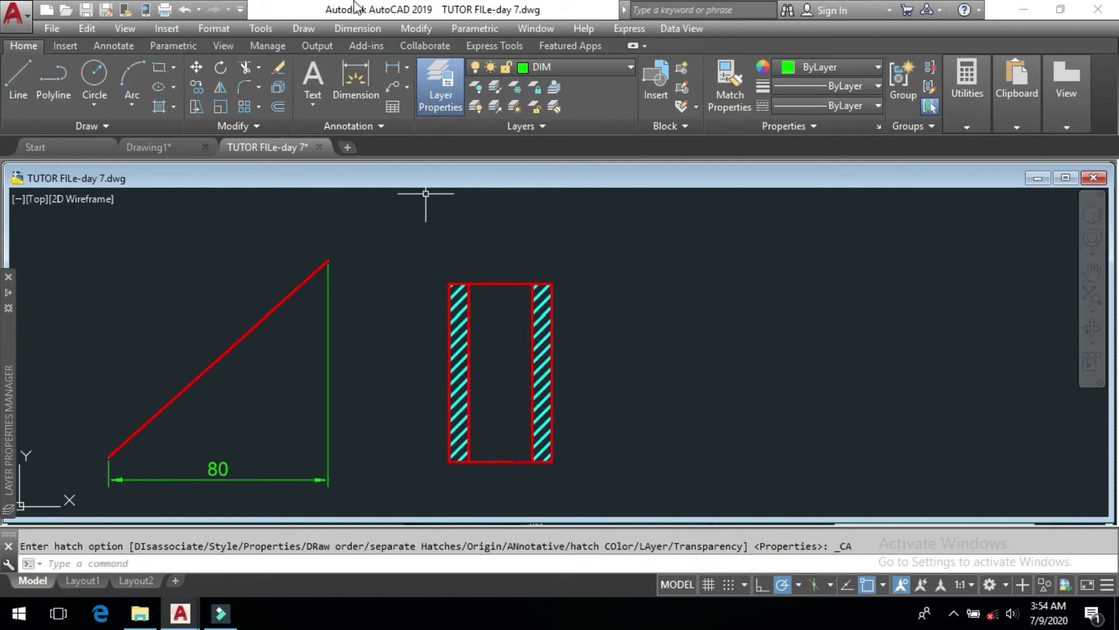
Add a linear dimension across the rectangle's top corners, replacing 37,81 with Ø32
click(357, 28)
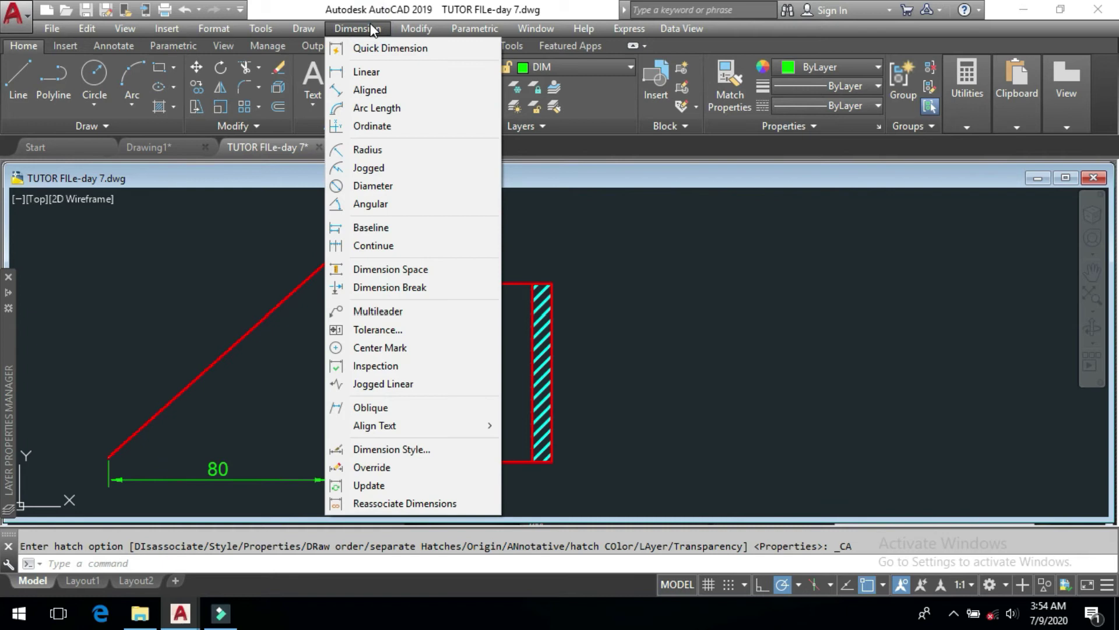
click(356, 71)
scroll(449, 282, up, 4)
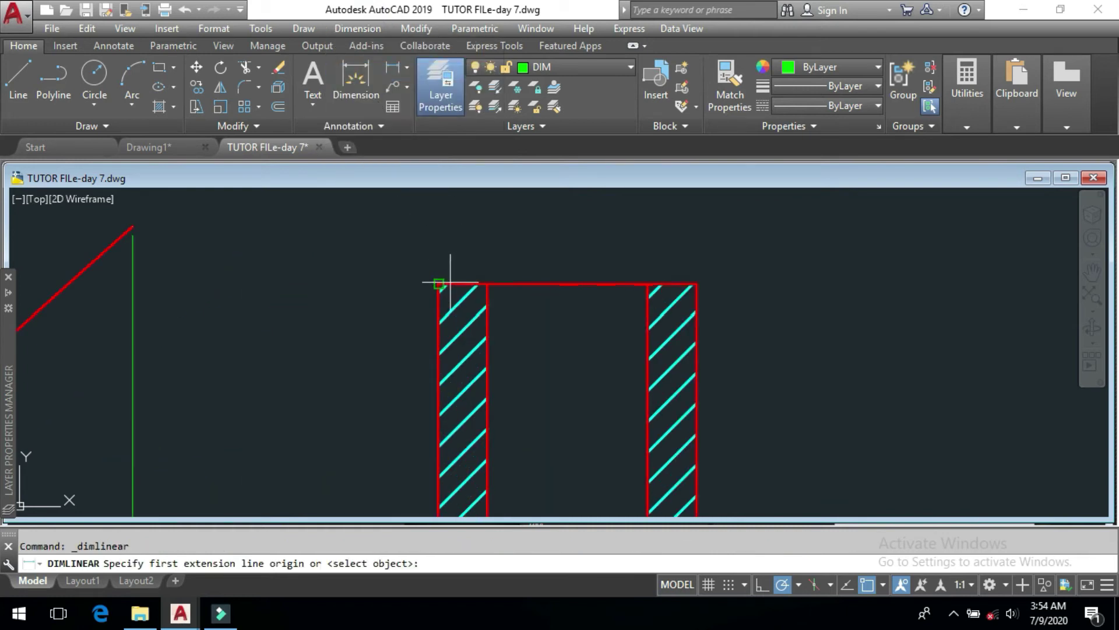
click(439, 284)
click(697, 284)
middle_drag(580, 238, 577, 299)
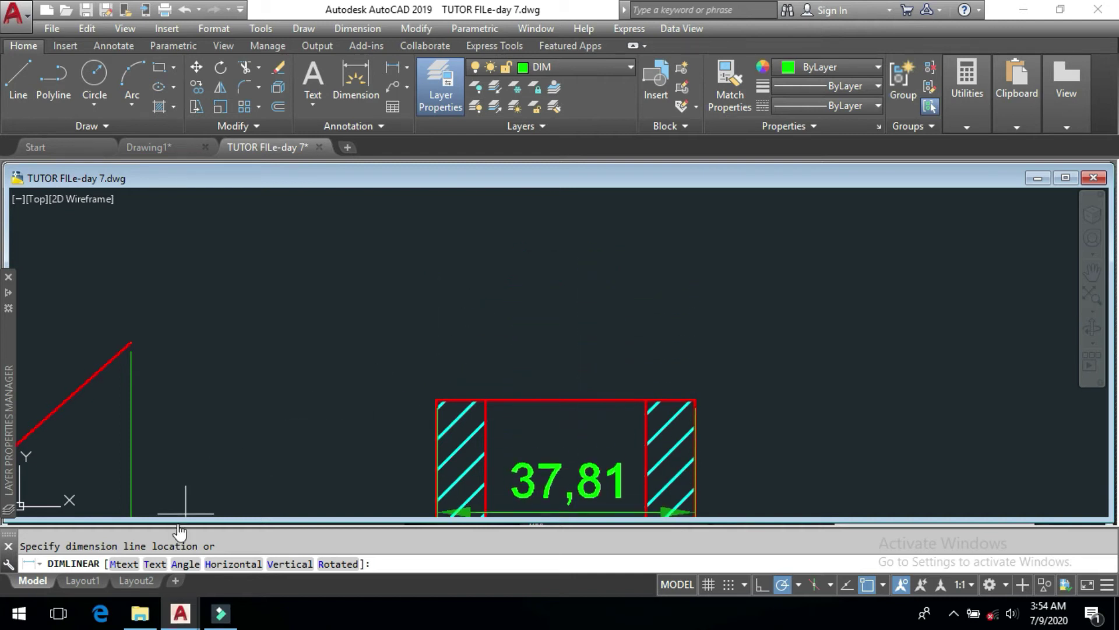
click(123, 563)
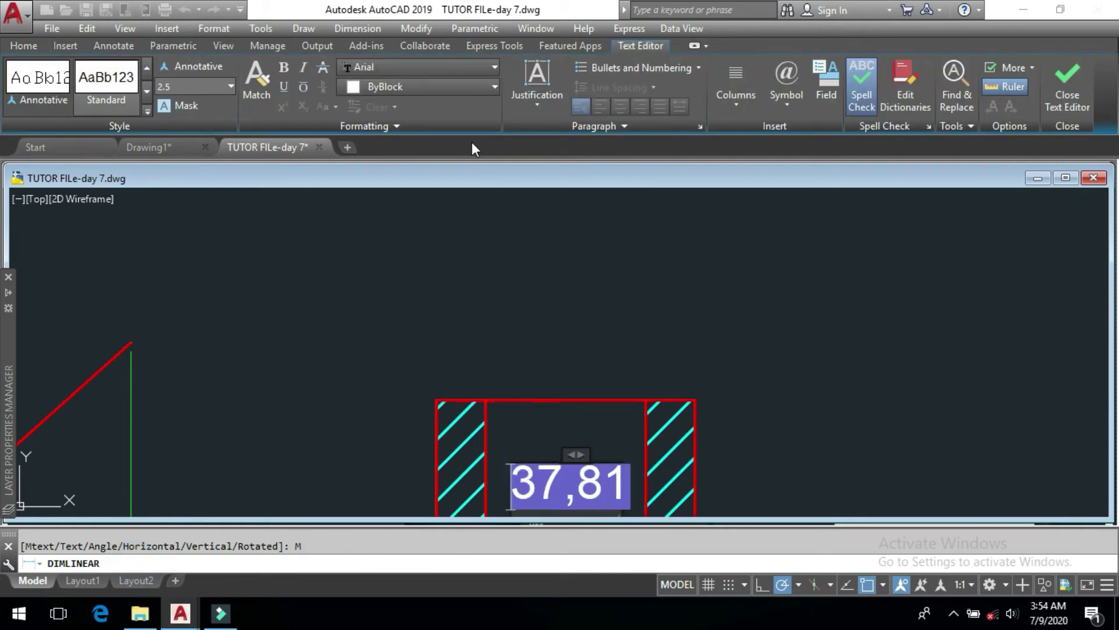
double_click(517, 498)
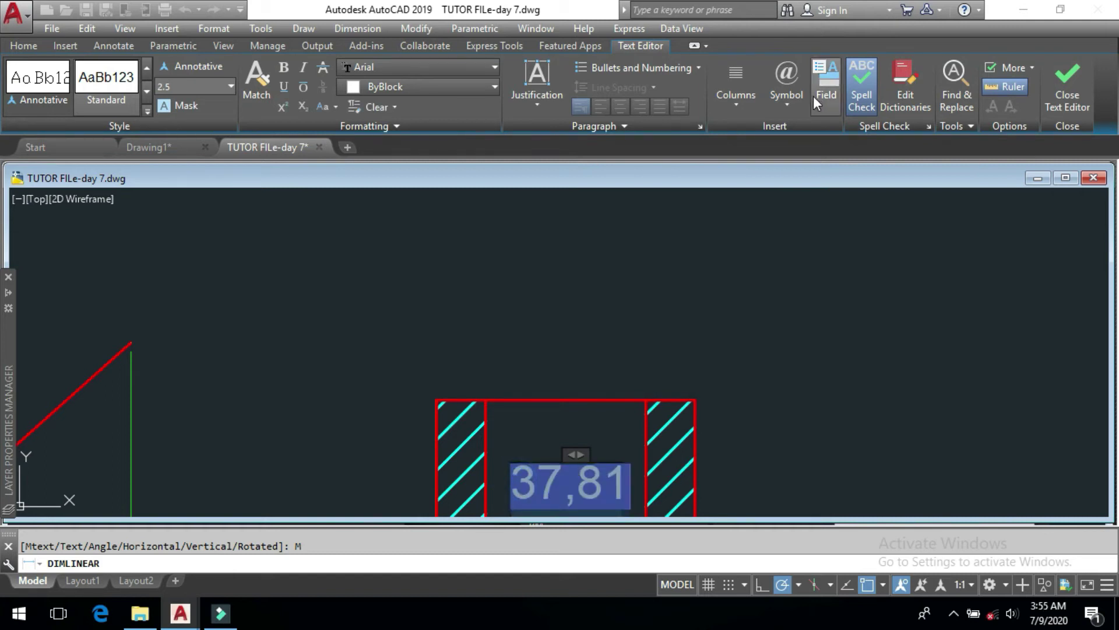
click(791, 107)
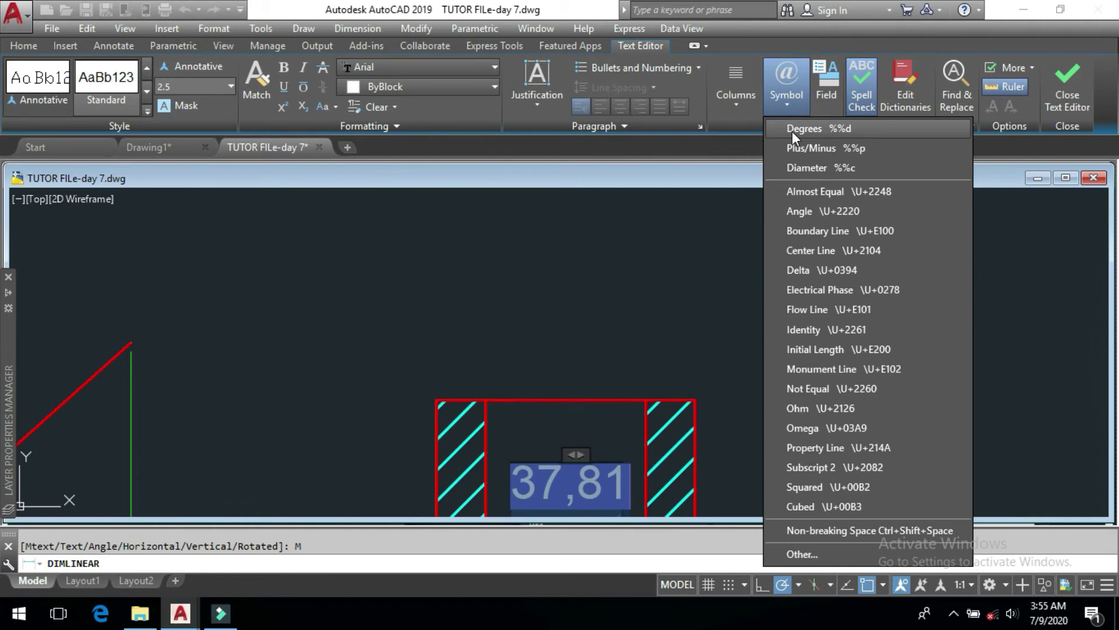
click(797, 167)
text(32)
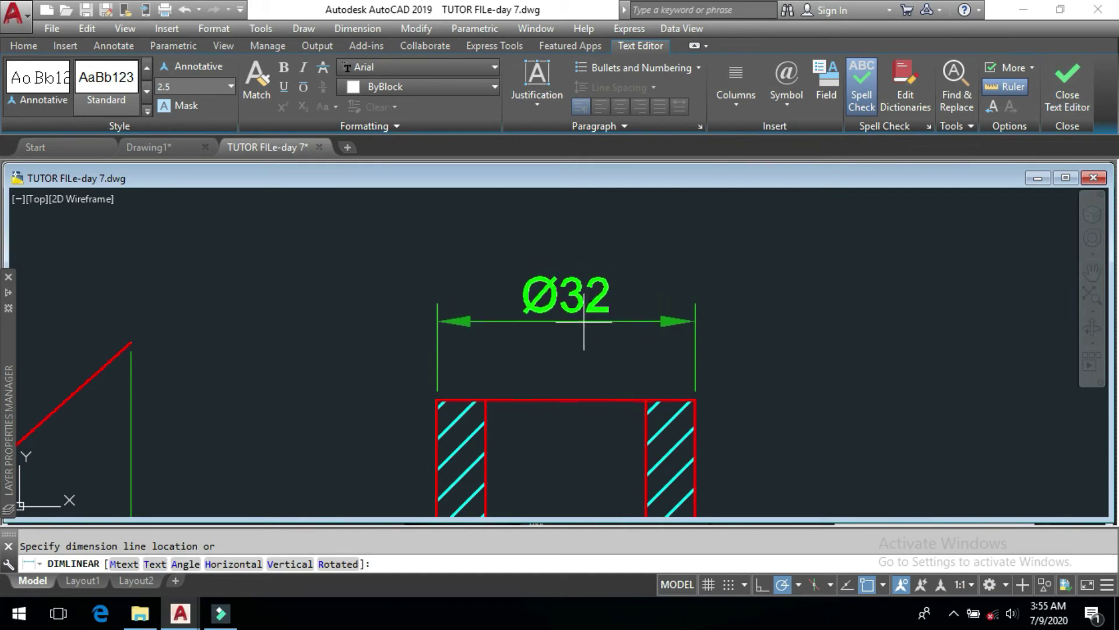
click(584, 322)
Stretch the Ø32 dimension by its grip to sit further above the rectangle
scroll(571, 303, down, 3)
middle_drag(562, 279, 568, 364)
scroll(539, 320, up, 5)
click(542, 315)
click(443, 257)
click(653, 307)
click(653, 246)
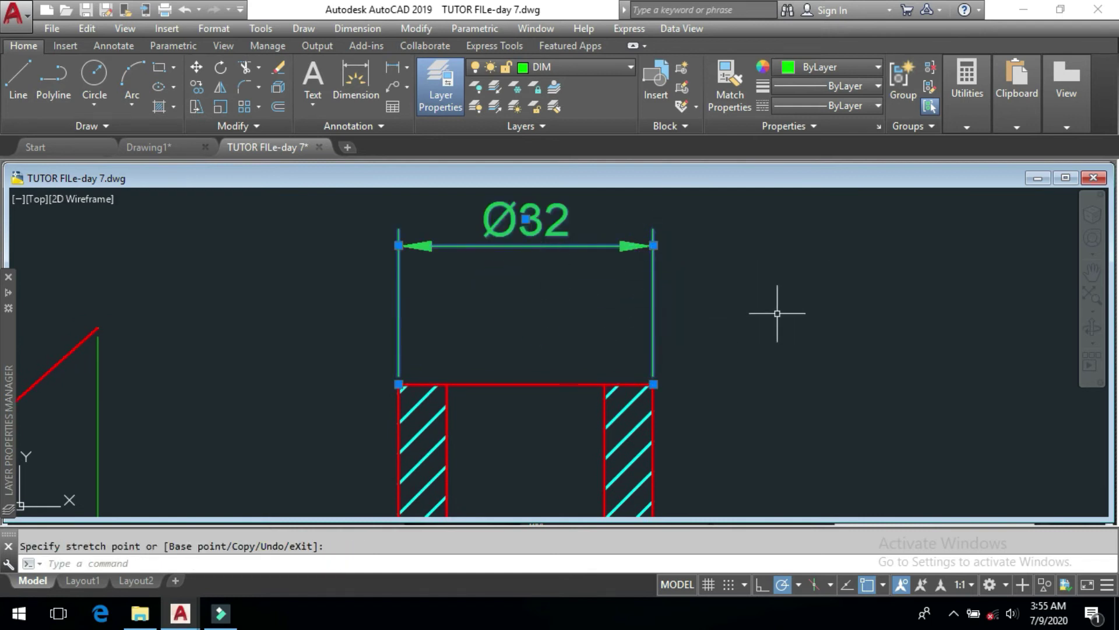
key(Escape)
Dimension the inner hatch corners with text %%C23, placing Ø23 just below Ø32
click(362, 29)
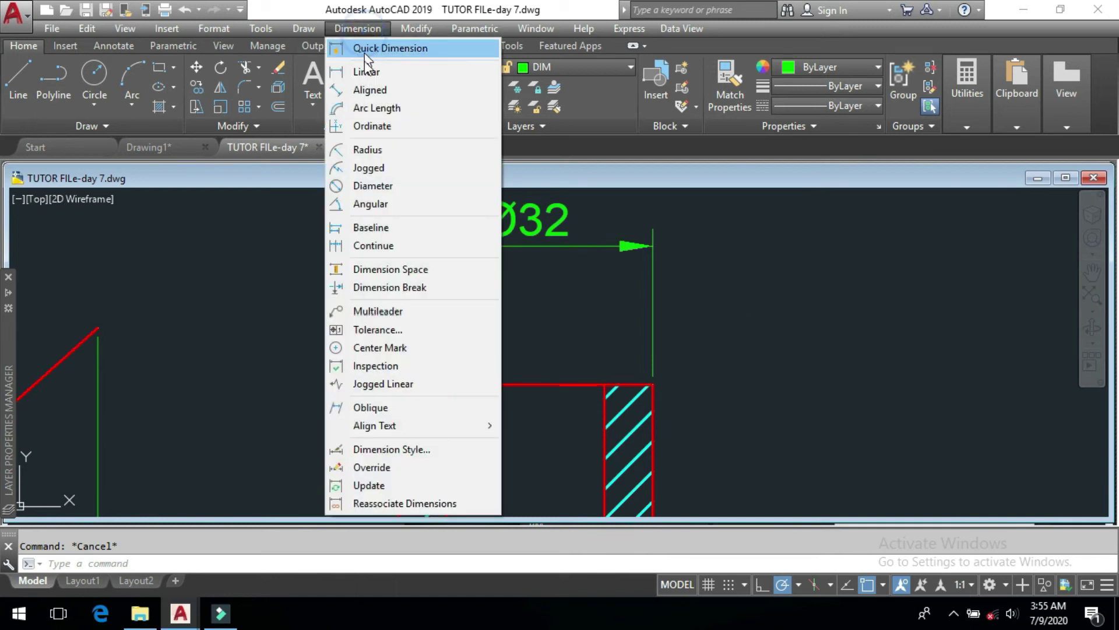
click(365, 71)
click(446, 383)
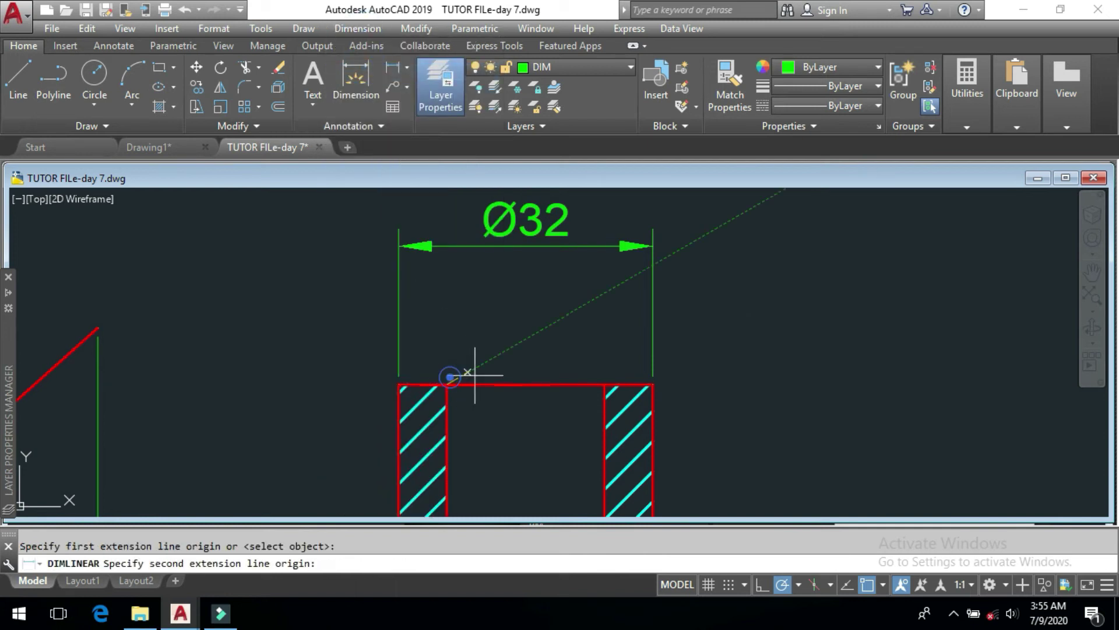
click(605, 384)
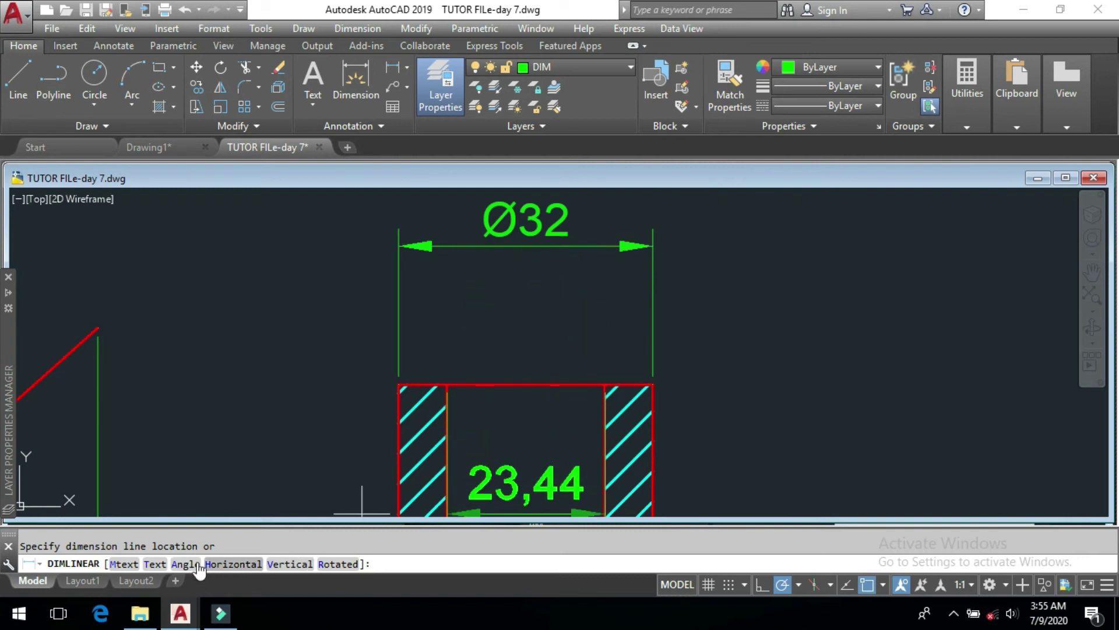
click(154, 563)
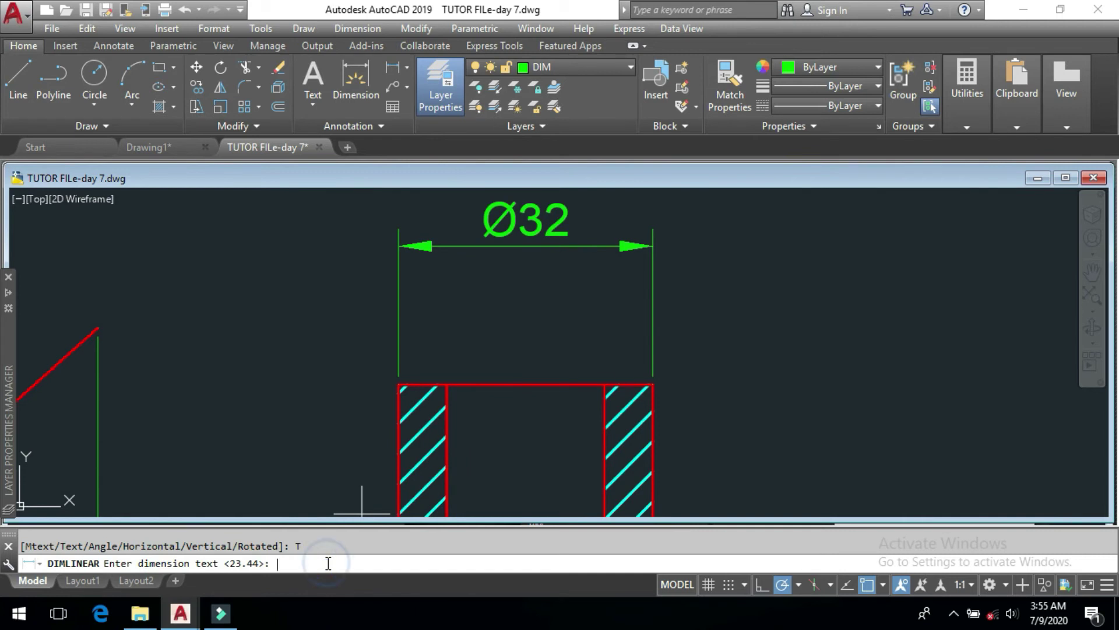
text(%%C23)
key(Return)
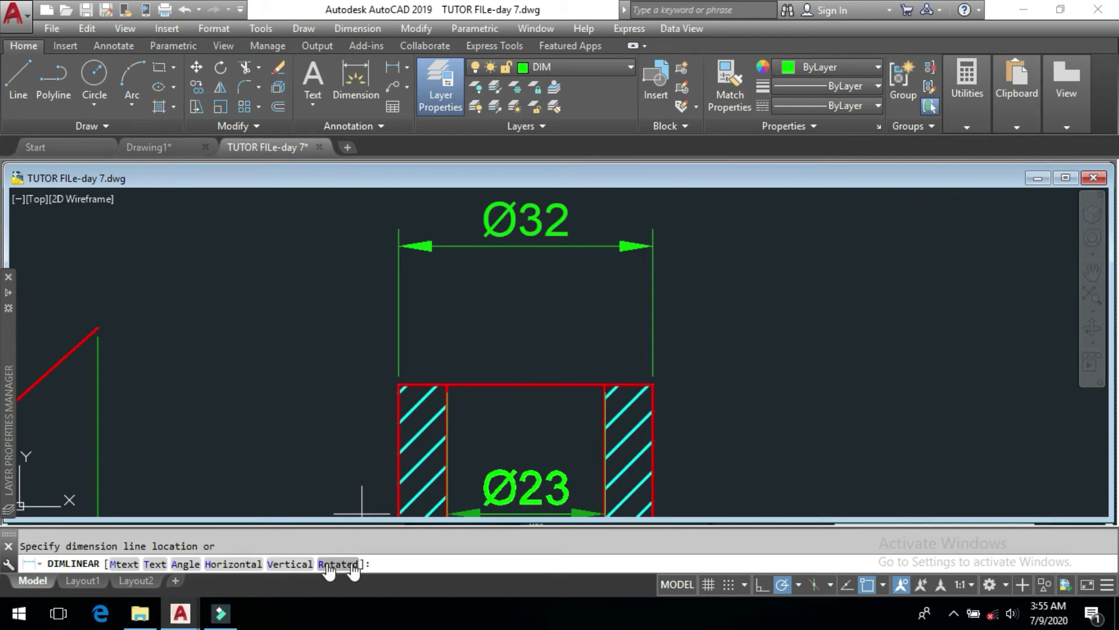
click(549, 326)
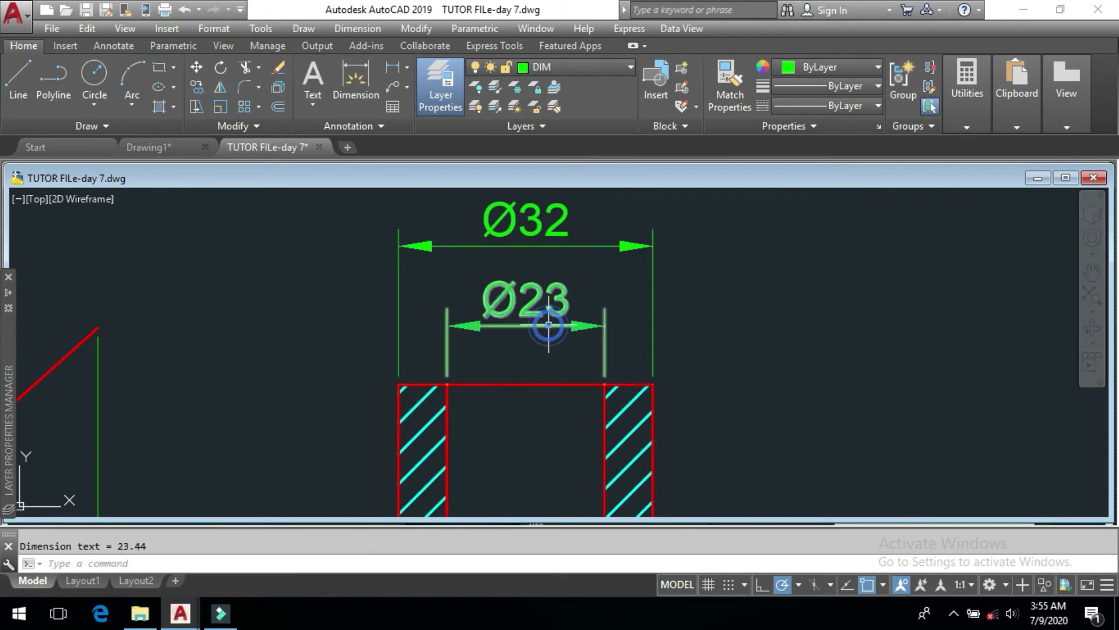
scroll(513, 323, down, 2)
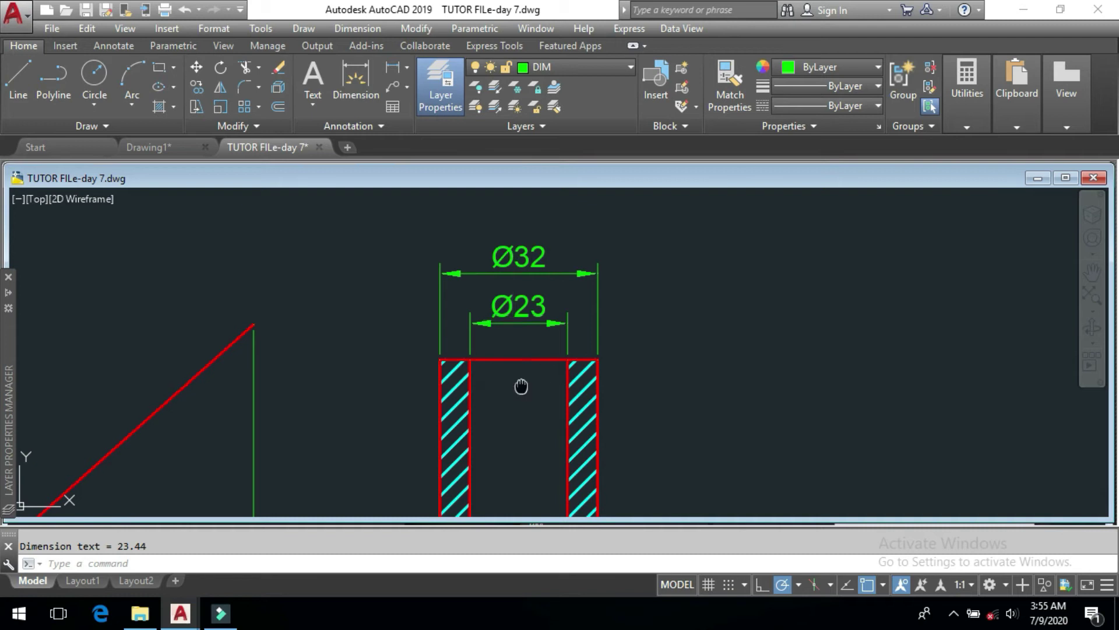
middle_drag(520, 383, 527, 357)
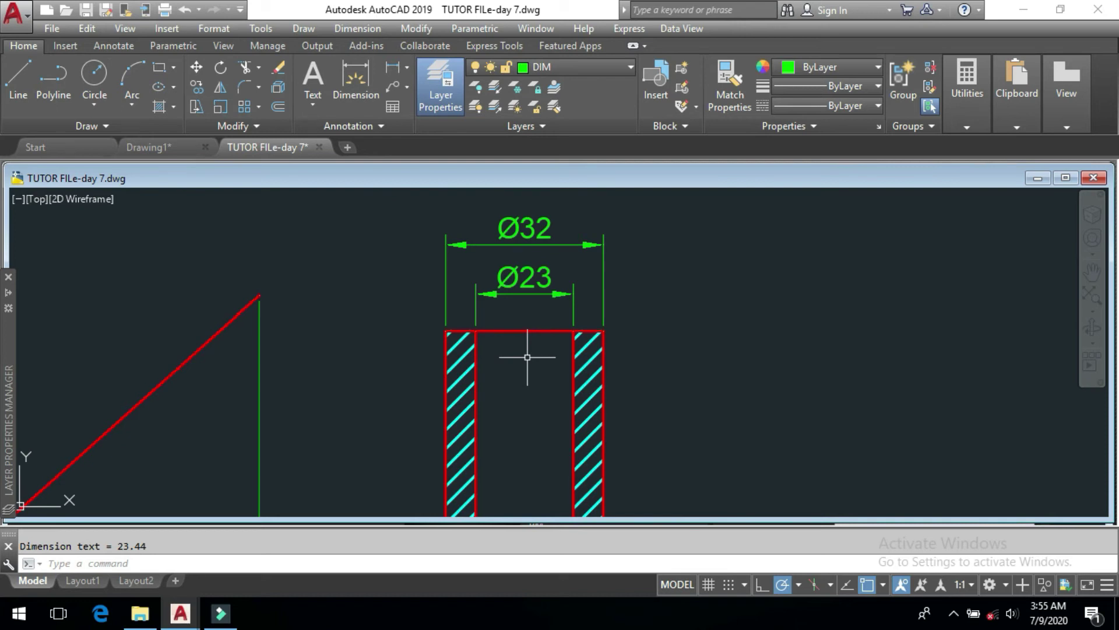
middle_drag(550, 367, 775, 342)
Delete the triangle's upright, base and the 80 dimension
scroll(577, 357, down, 2)
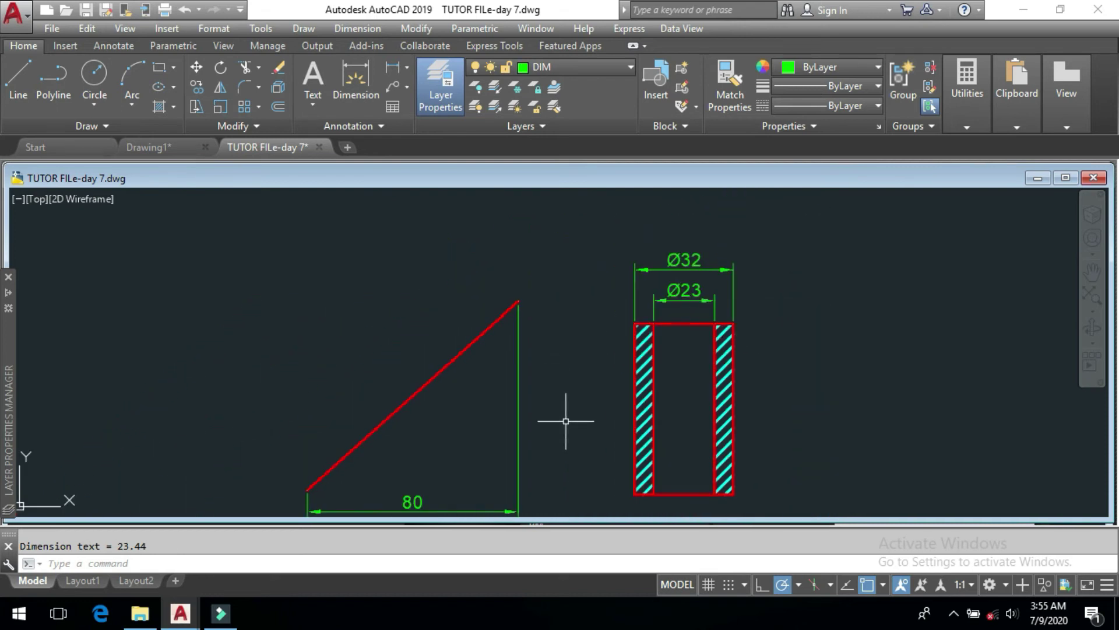
middle_drag(566, 421, 565, 355)
mouse_move(558, 353)
mouse_down()
mouse_move(517, 410)
mouse_move(537, 355)
mouse_up()
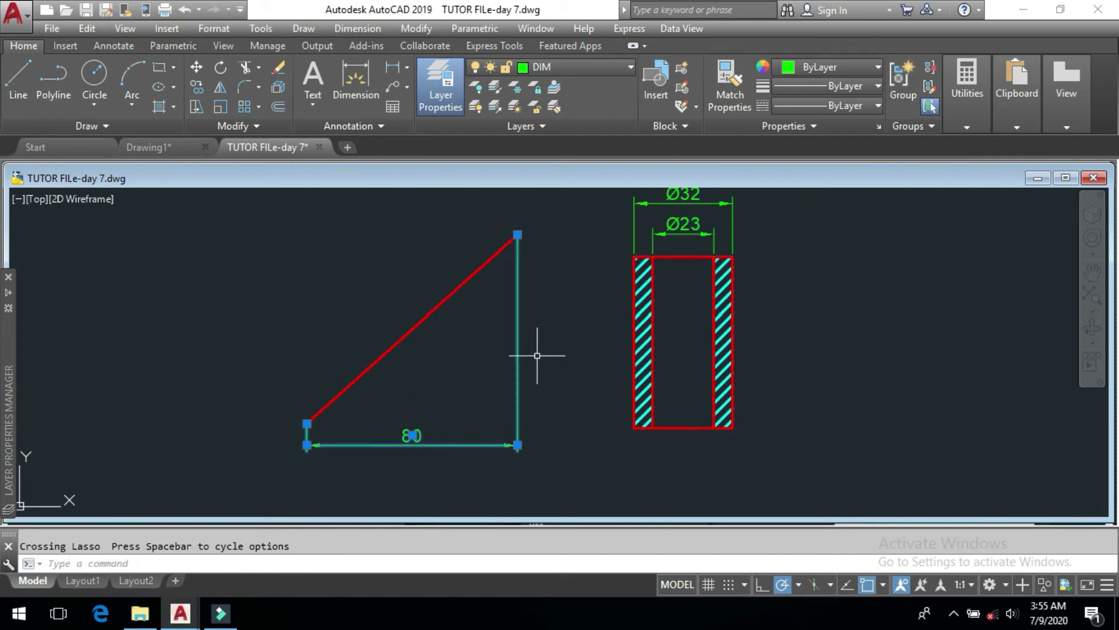
key(Delete)
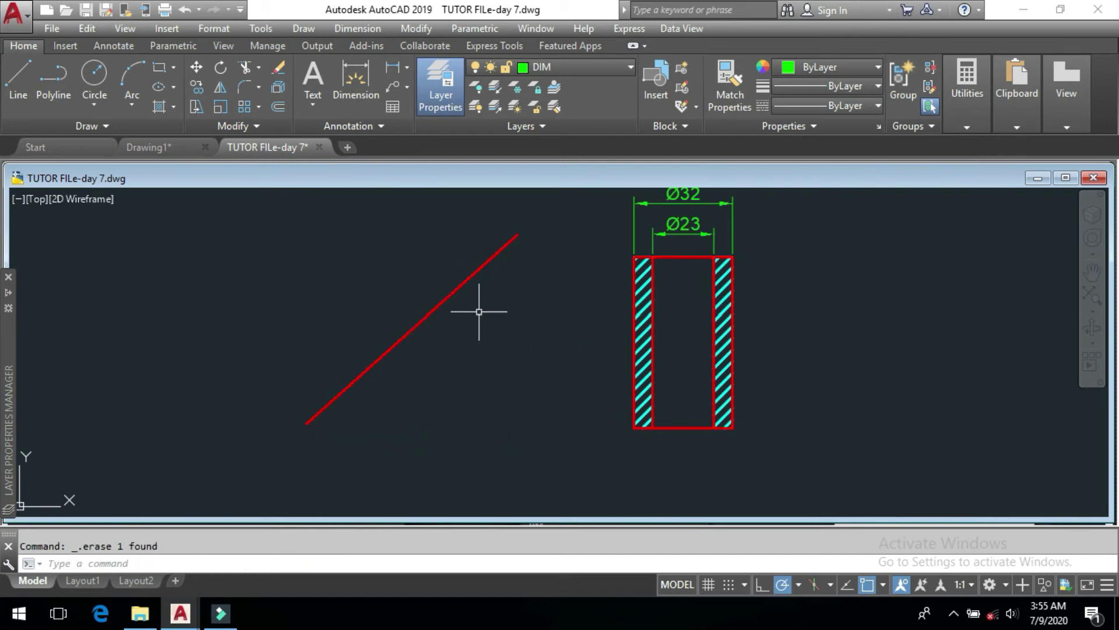
middle_drag(457, 344, 457, 351)
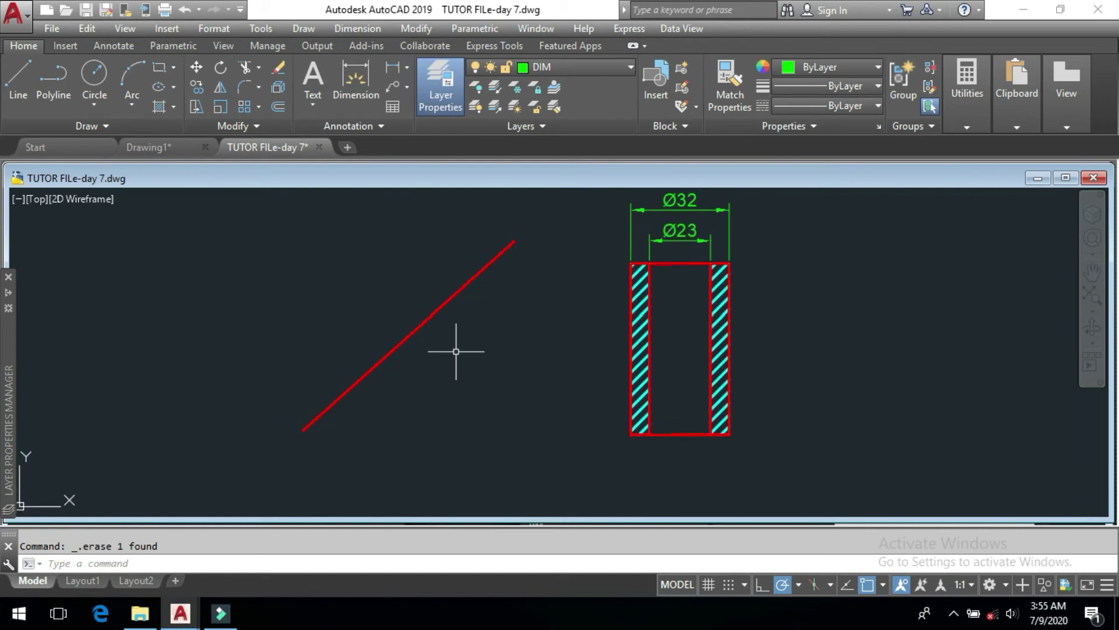
Start an aligned dimension along the red diagonal with a 20° text angle
click(355, 28)
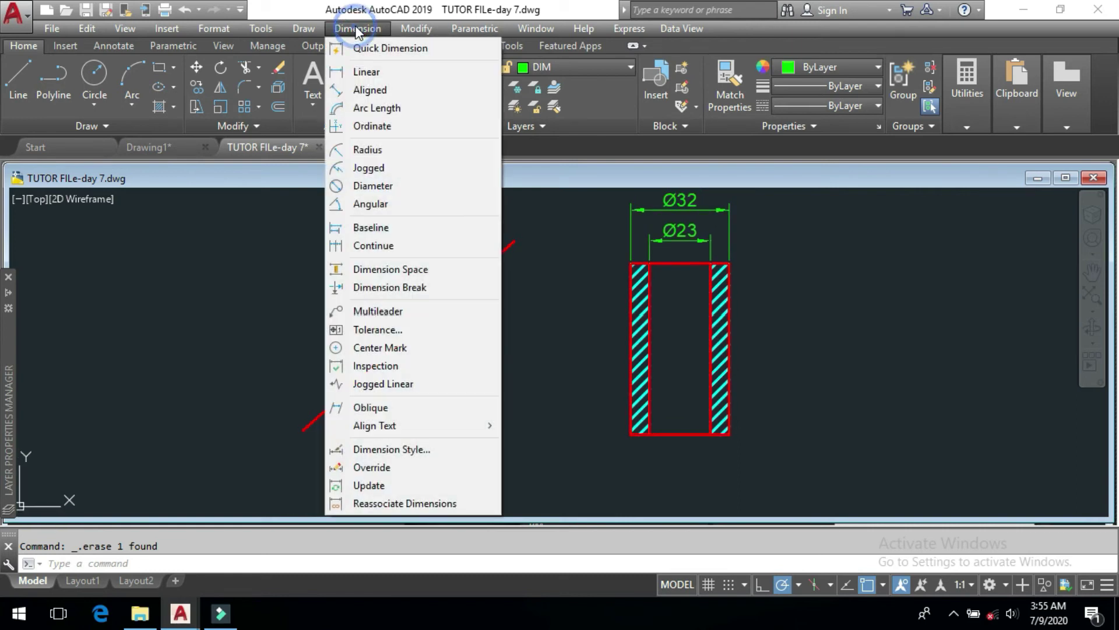
click(369, 91)
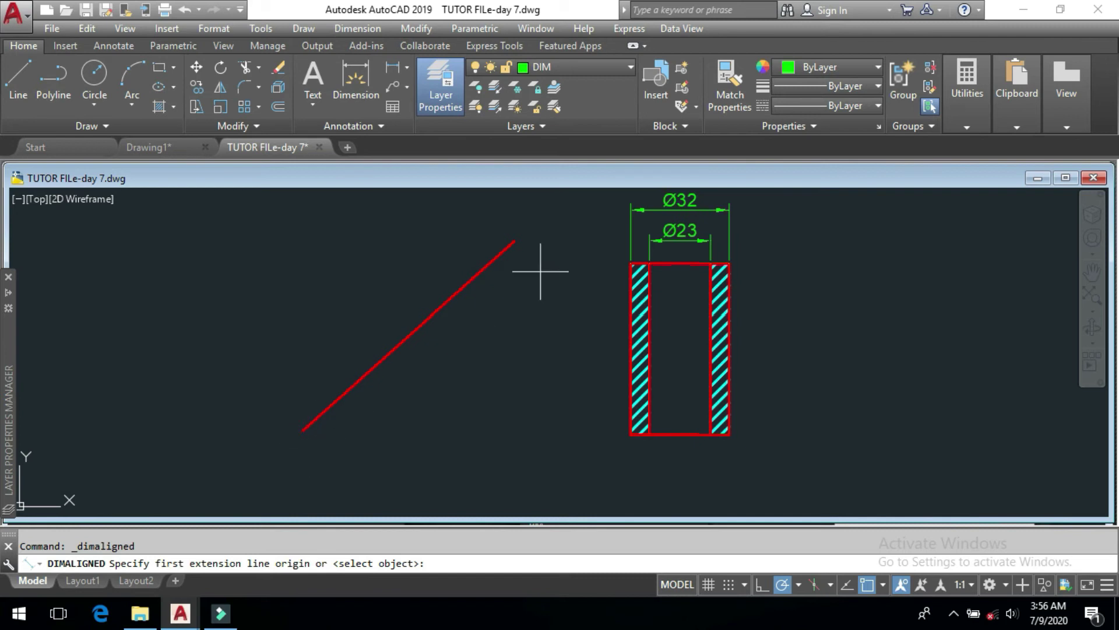
click(303, 430)
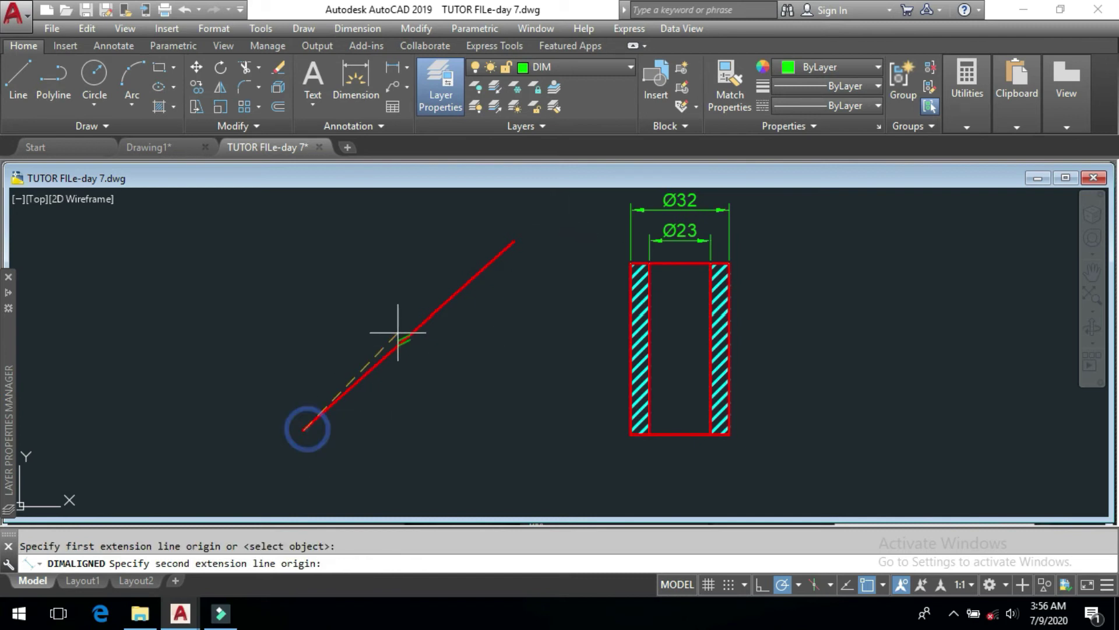
click(412, 338)
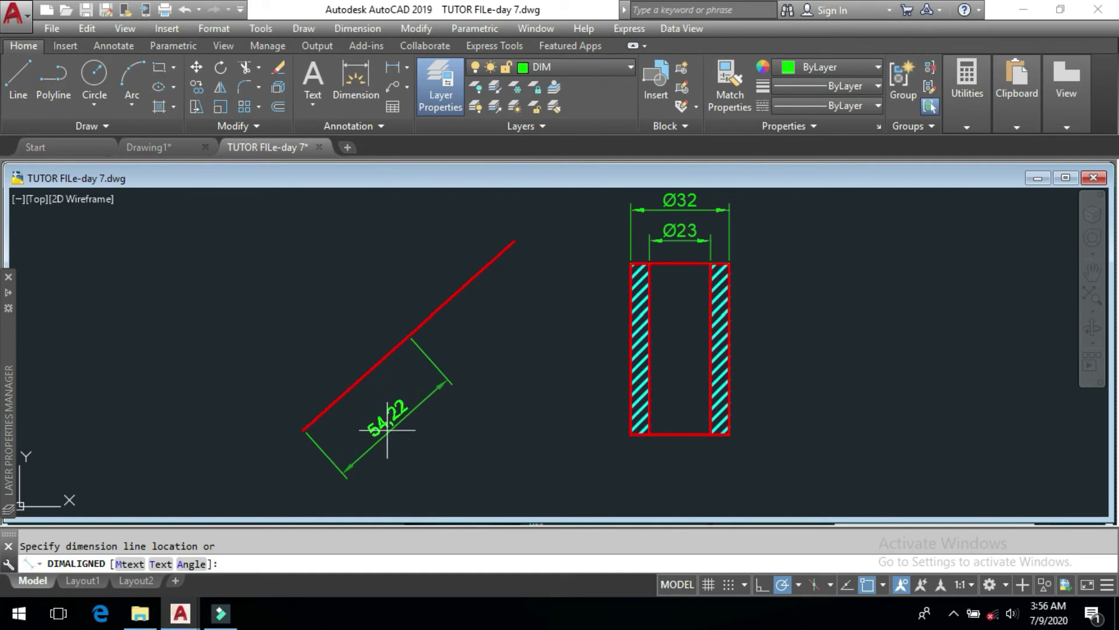
click(191, 564)
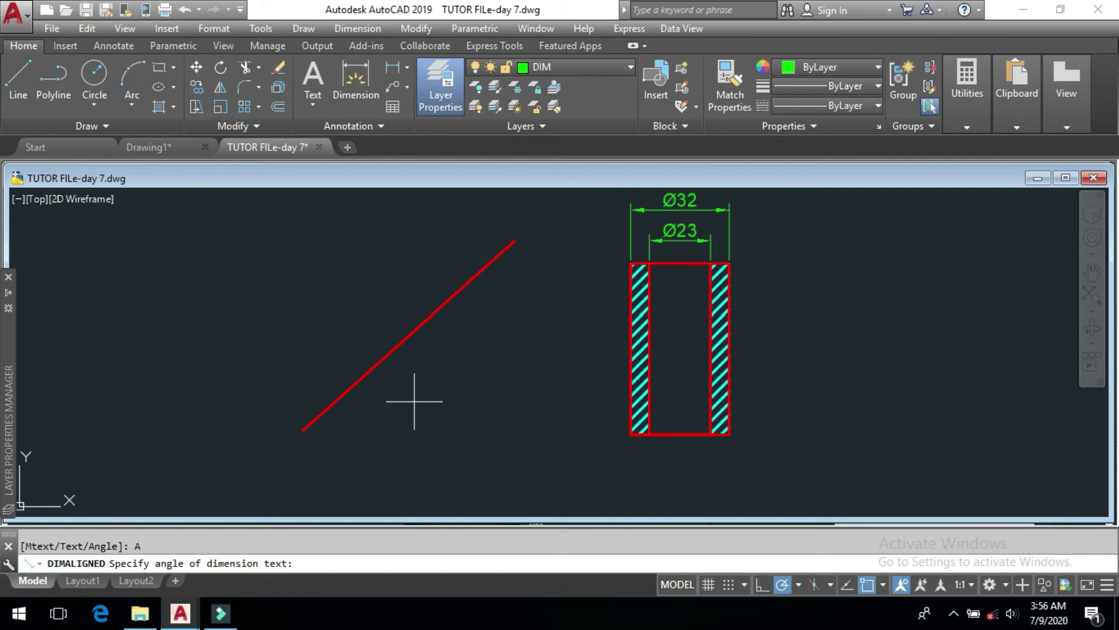
text(20)
key(Return)
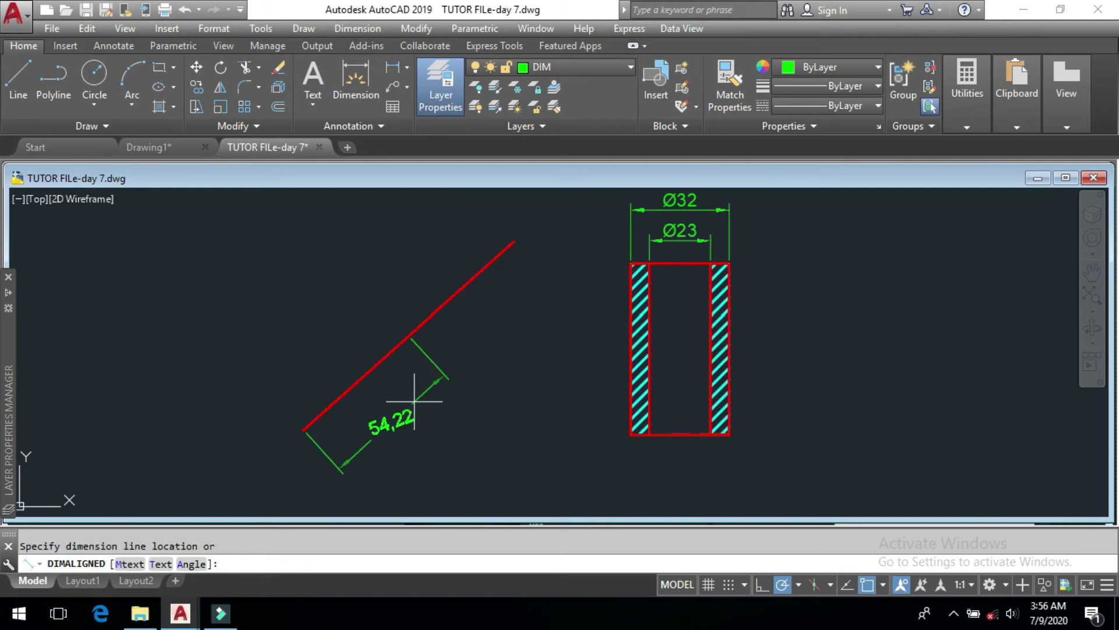
Change the text angle to 90 and place the 54.22 aligned dimension beside the line
scroll(416, 381, up, 4)
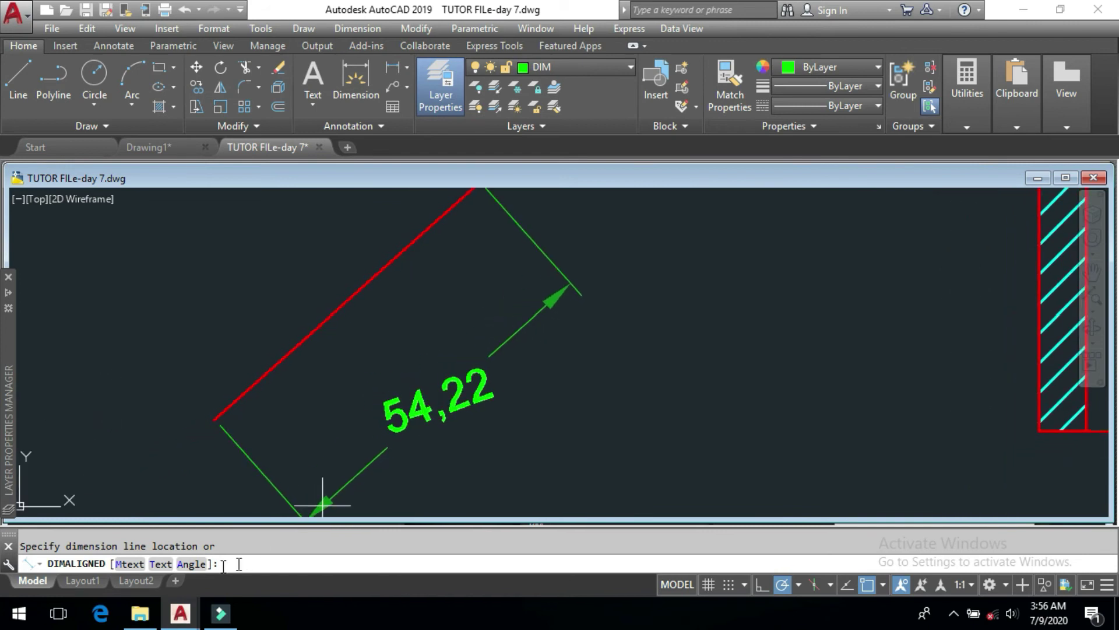
click(198, 564)
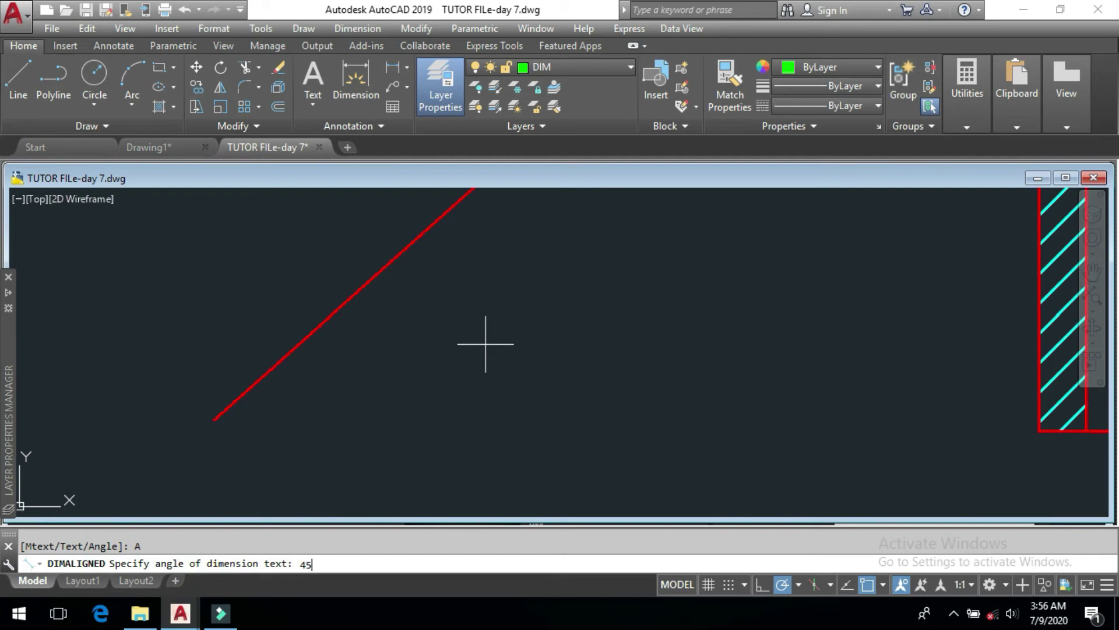
key(Return)
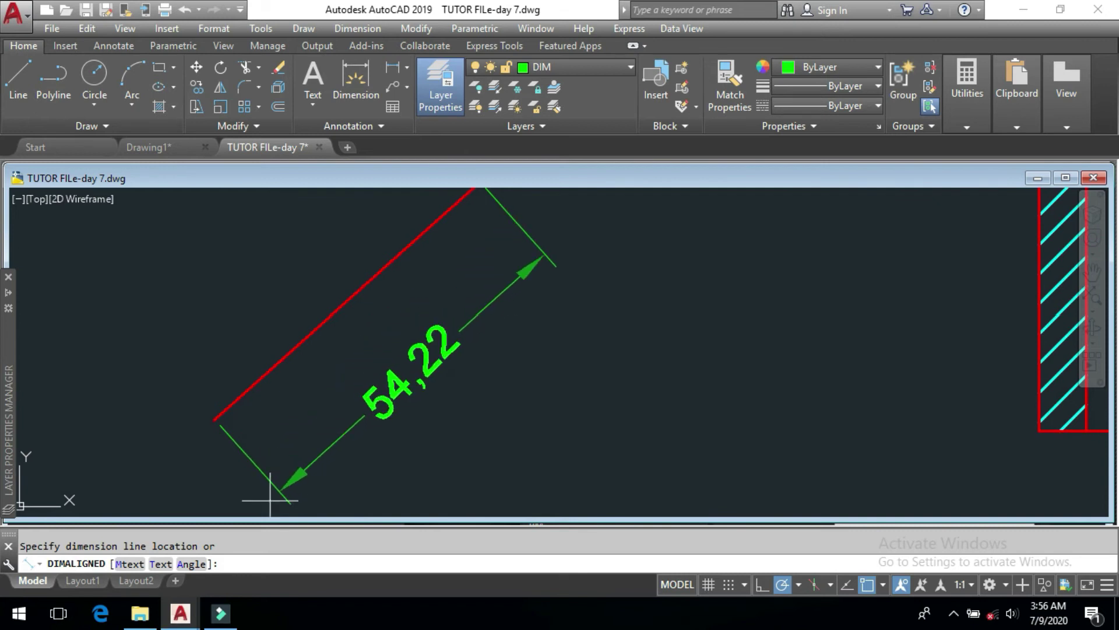
click(191, 570)
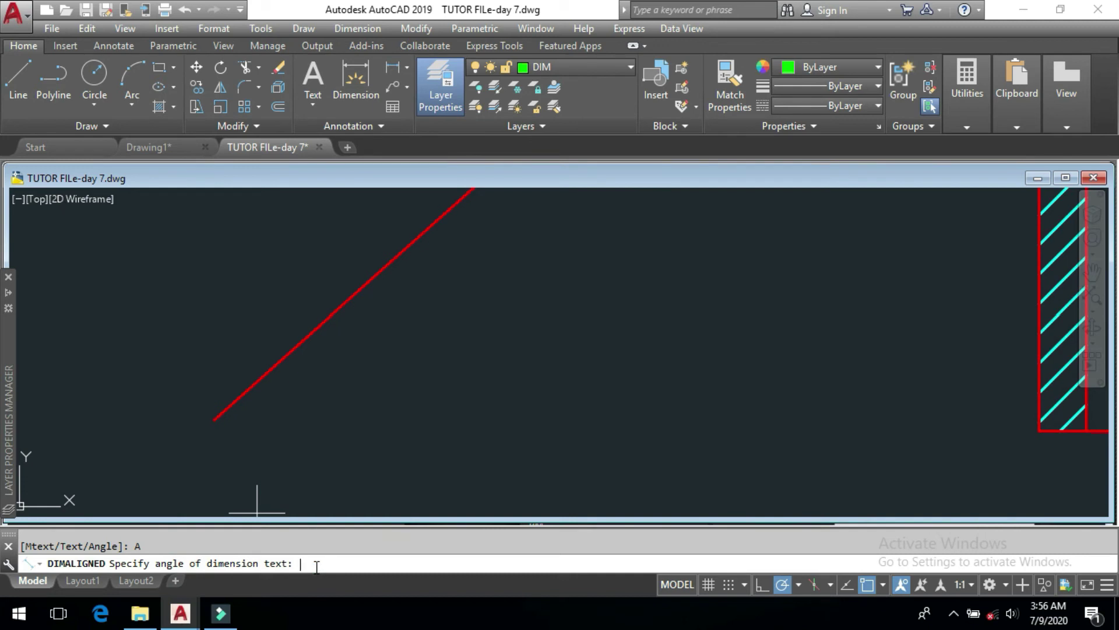
key(Return)
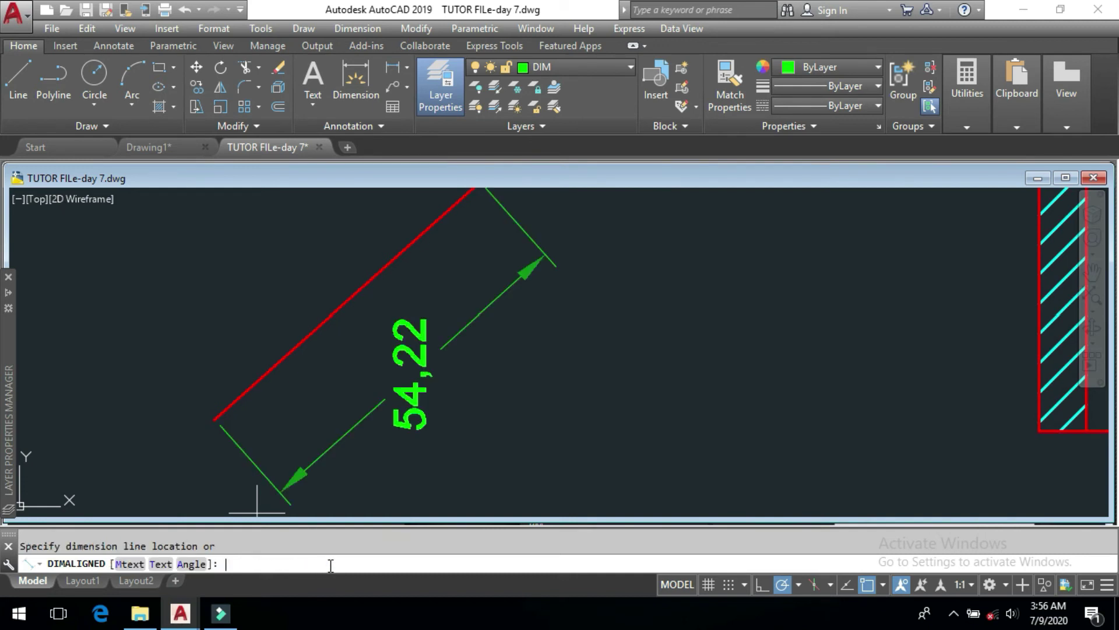
middle_drag(424, 378, 405, 337)
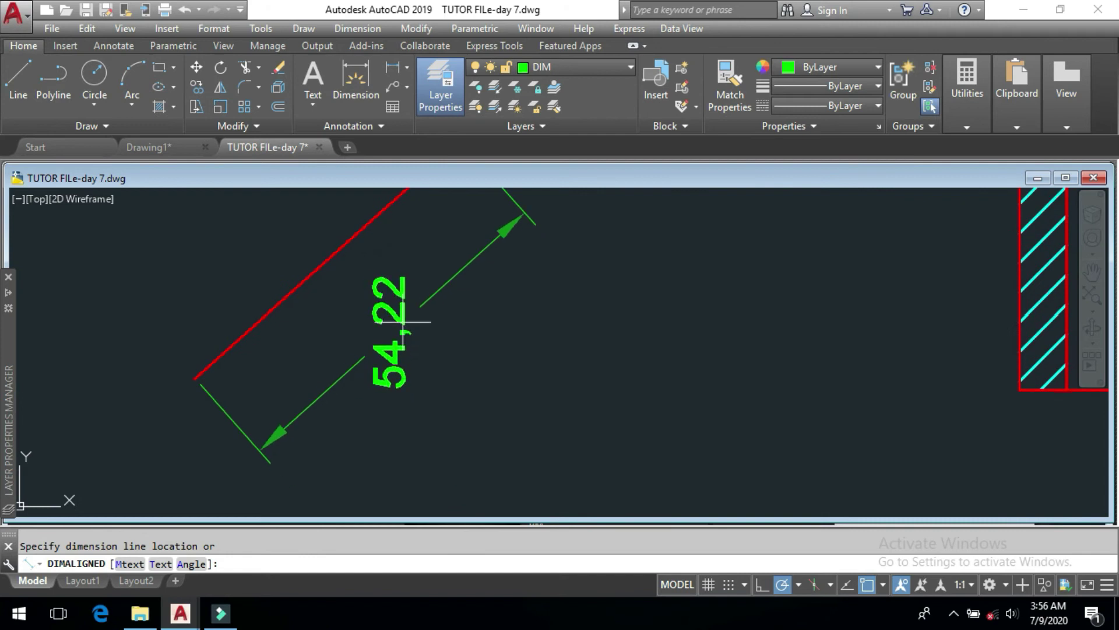
scroll(411, 326, down, 2)
click(410, 323)
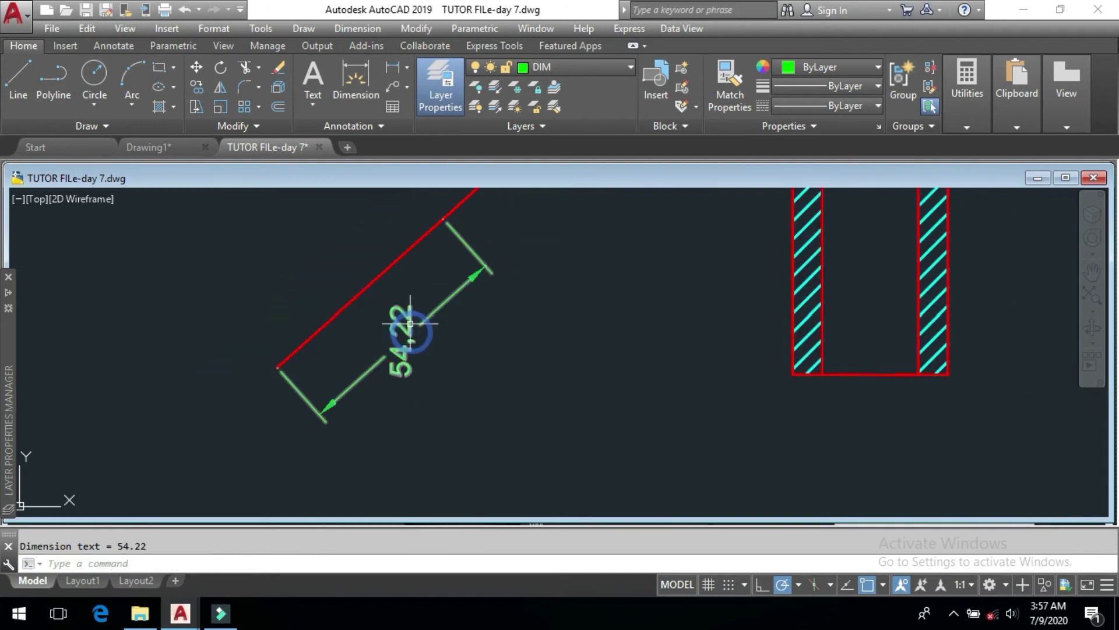
middle_drag(532, 357, 516, 382)
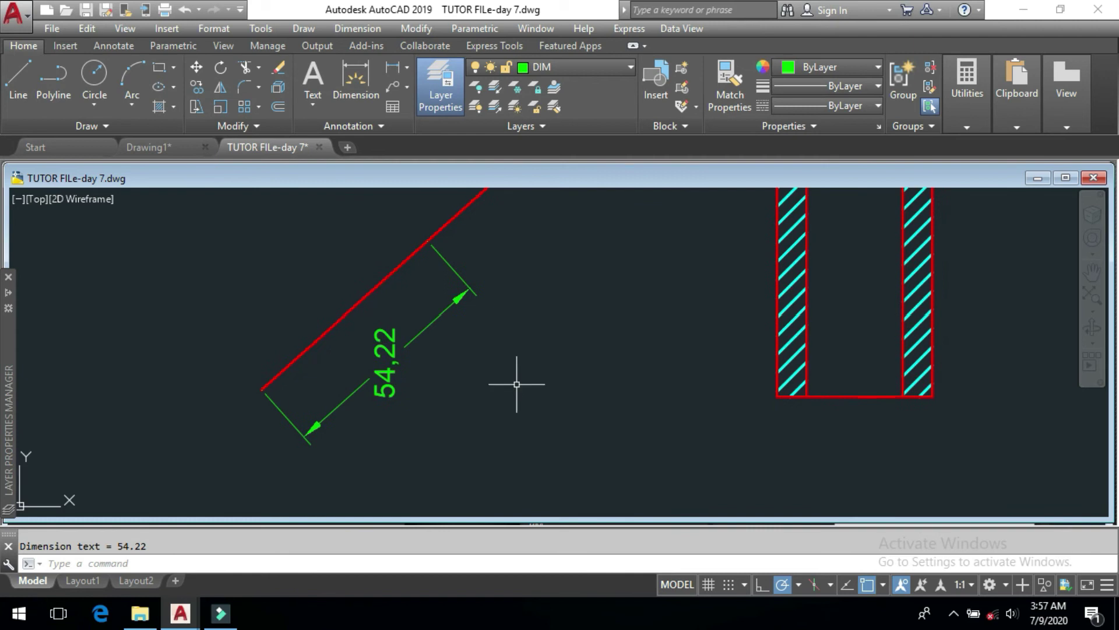
Draw a radius 30 circle to the right of the hatched part
scroll(512, 382, down, 2)
mouse_move(555, 386)
middle_down()
mouse_move(485, 403)
mouse_move(429, 400)
middle_up()
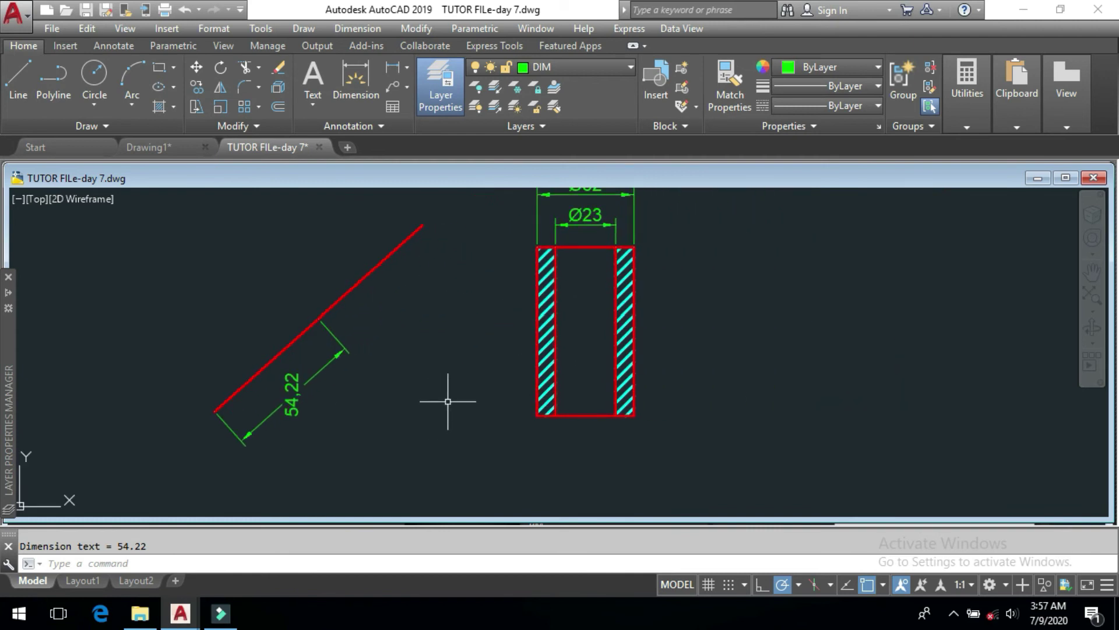
key(F10)
middle_drag(732, 380, 686, 380)
click(762, 387)
click(730, 445)
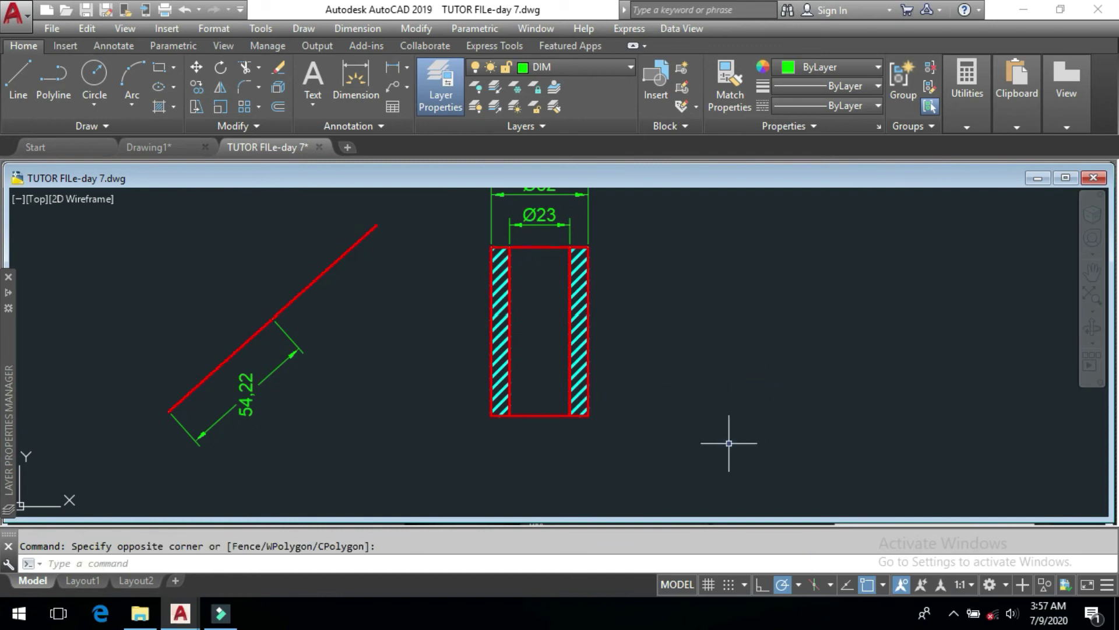
middle_drag(779, 416, 669, 432)
text(c)
key(Return)
click(660, 364)
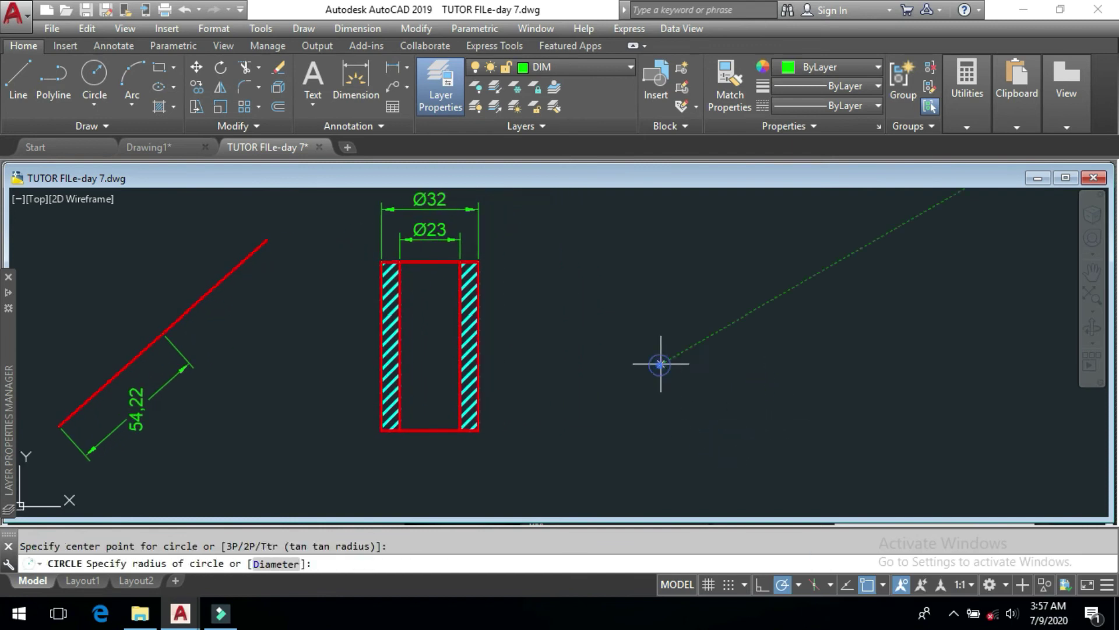
text(30)
key(Return)
Move the circle onto the red FIG layer and make FIG current
click(750, 425)
click(681, 388)
click(600, 69)
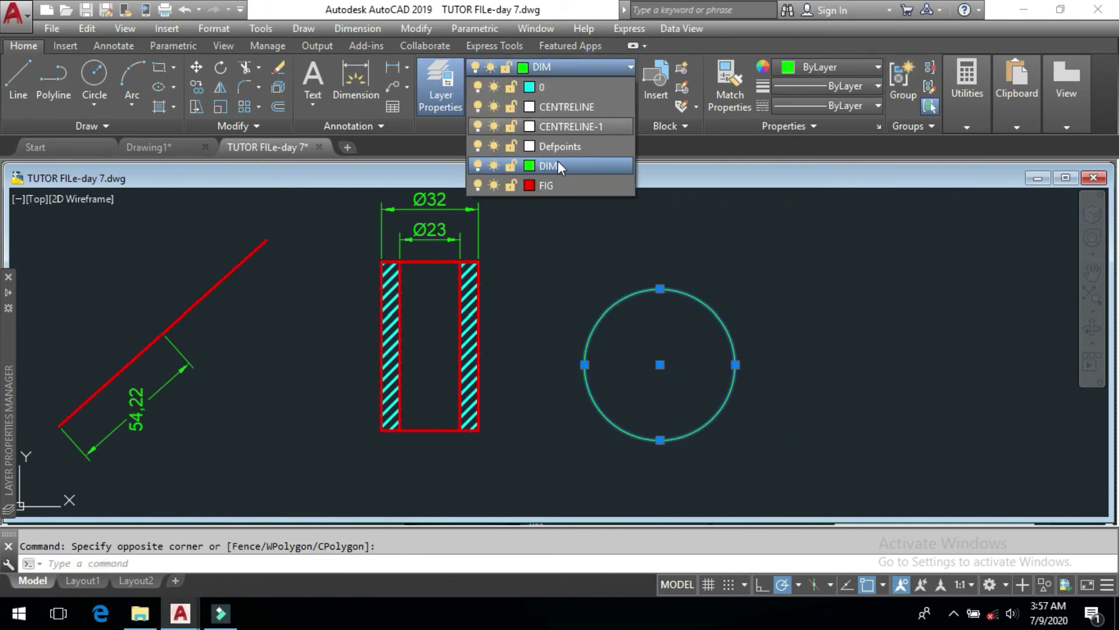
click(559, 177)
click(713, 310)
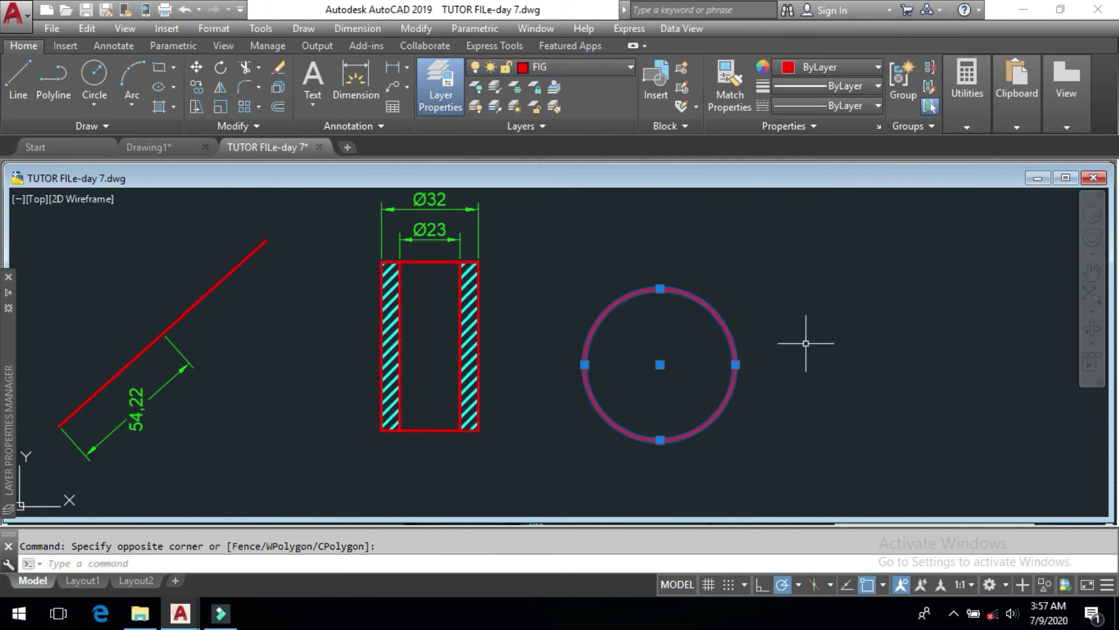
key(Escape)
click(565, 69)
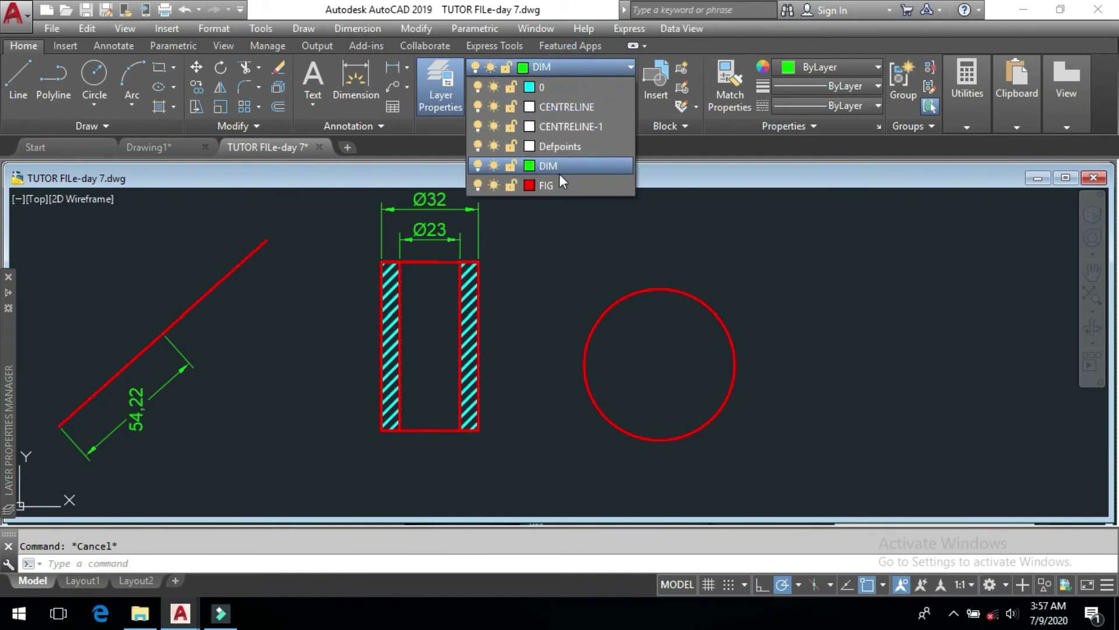
click(559, 181)
middle_drag(843, 318, 742, 321)
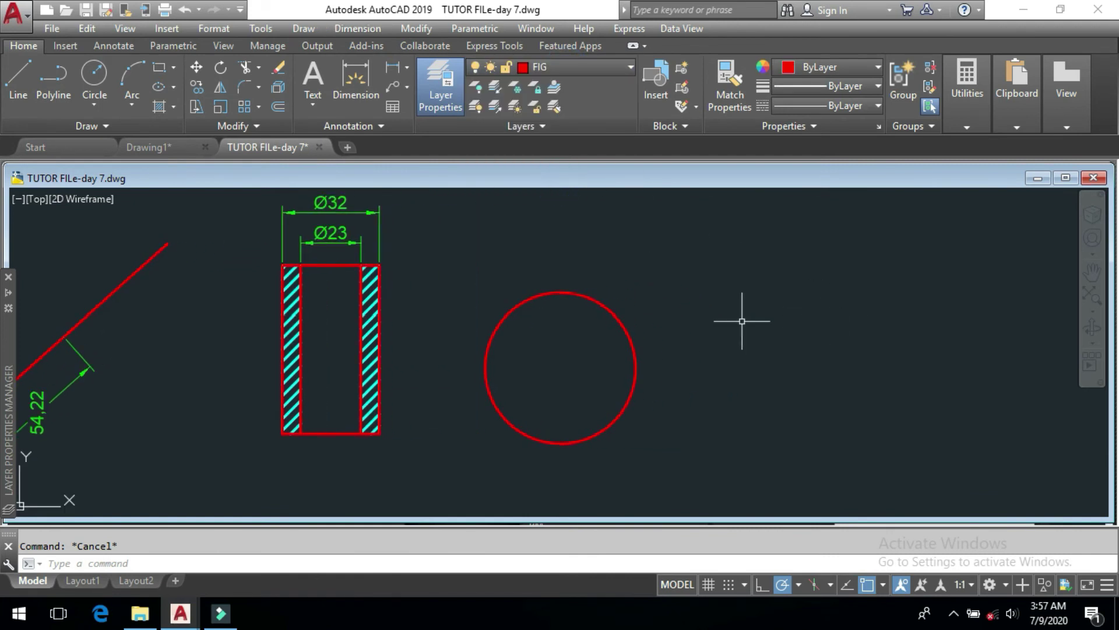
Draw a three-point red arc to the right of the circle
text(a)
key(Return)
click(700, 415)
click(720, 357)
click(869, 295)
Make DIM the current layer and bring up the dimension commands
click(588, 68)
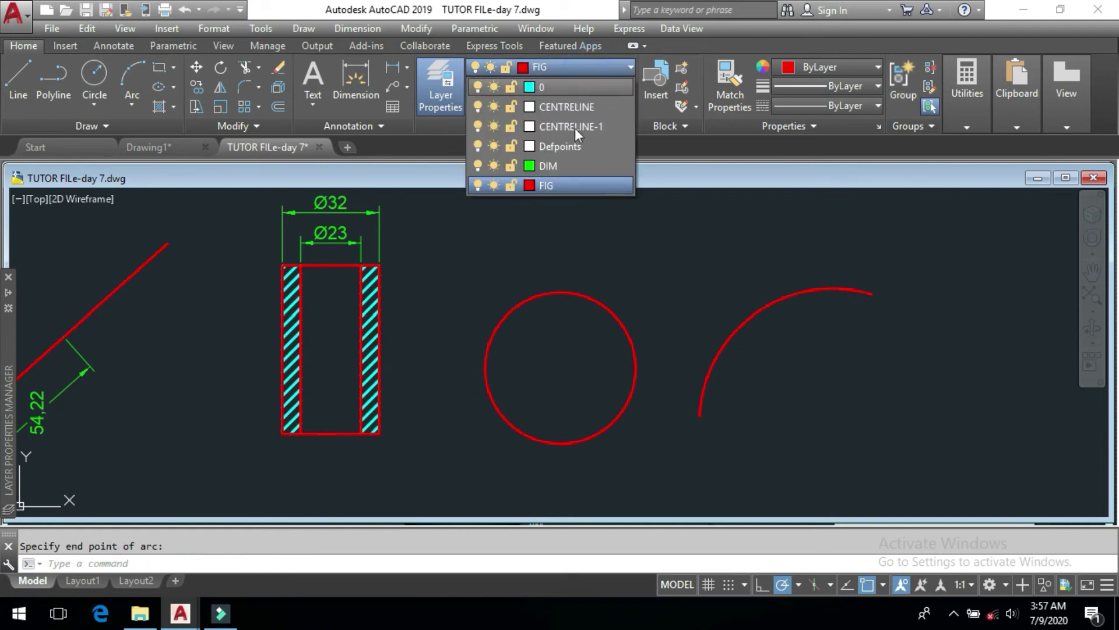
click(568, 166)
click(357, 28)
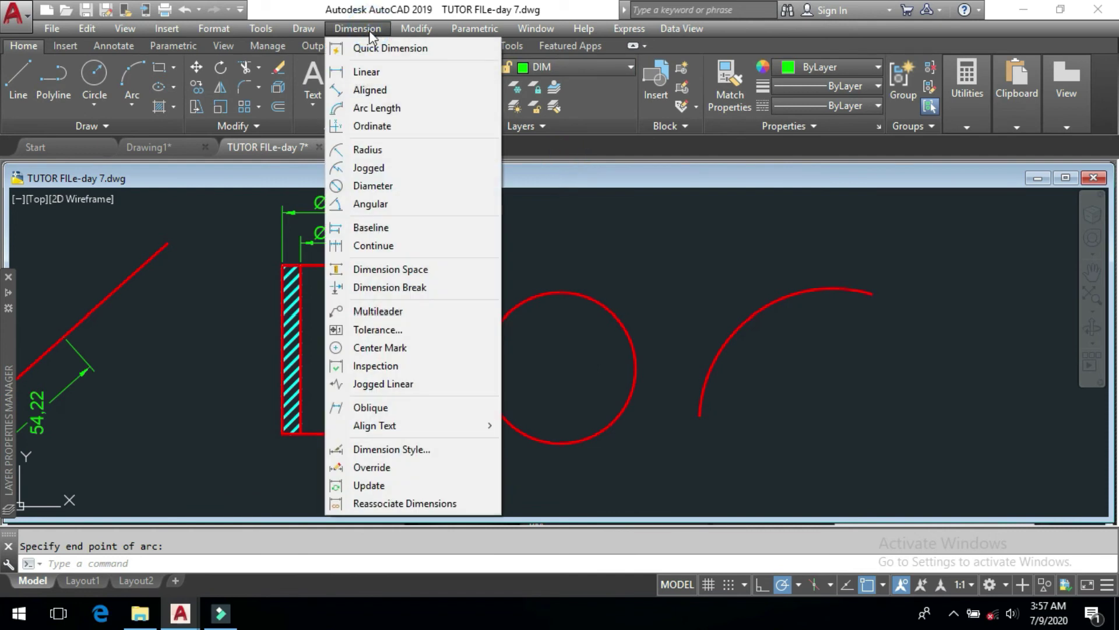
Dimension the circle's radius, placing R29.34 at its upper right
click(391, 149)
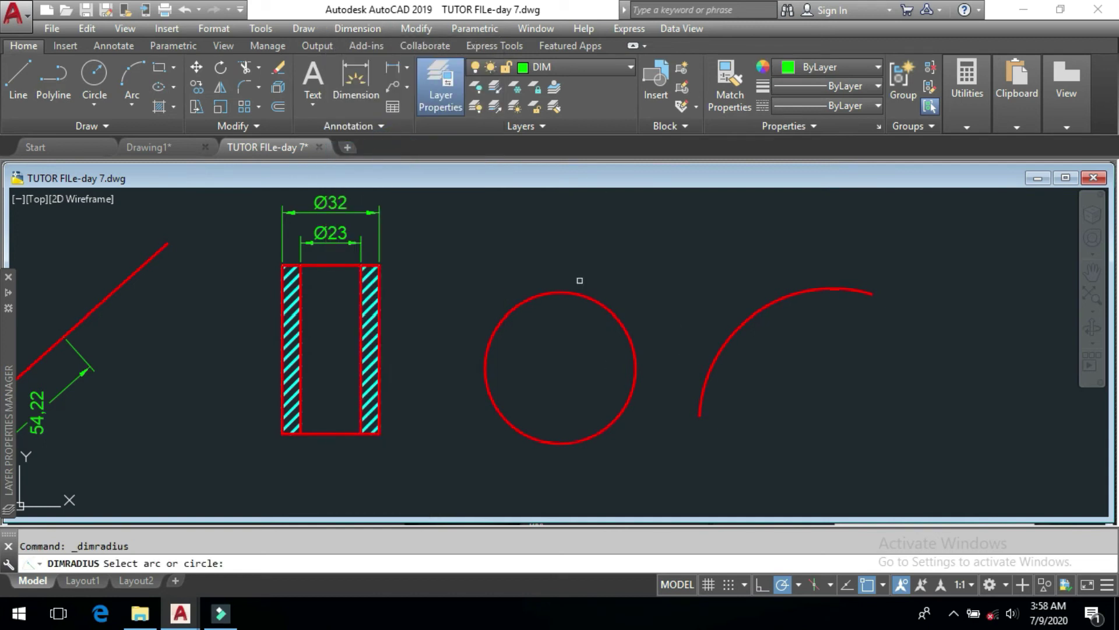
middle_drag(579, 281, 586, 286)
click(603, 303)
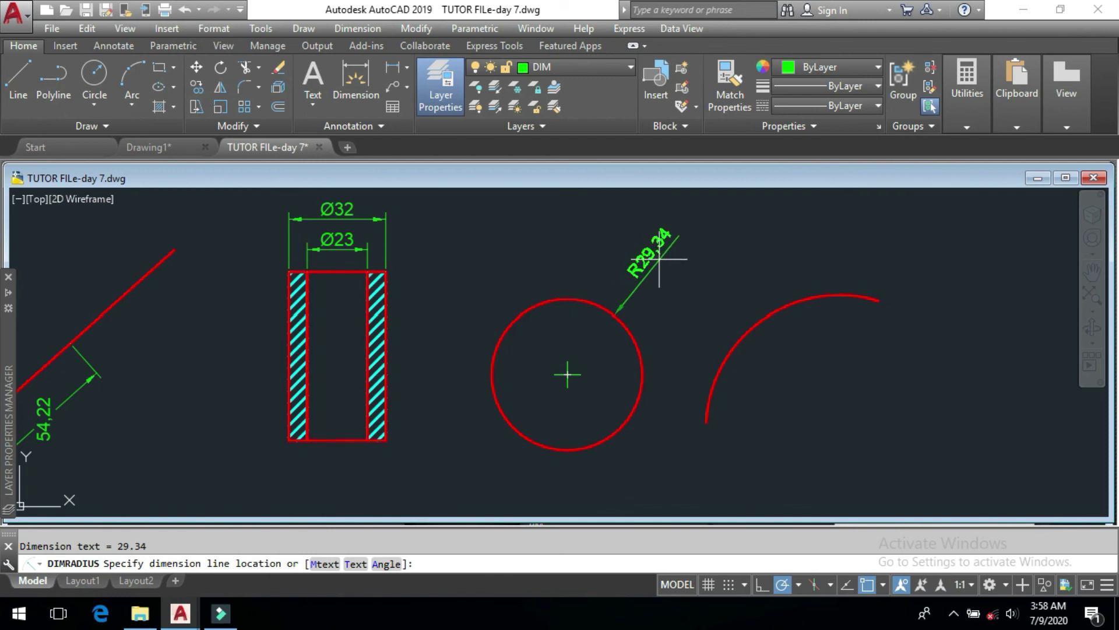
click(660, 259)
middle_drag(702, 333, 624, 337)
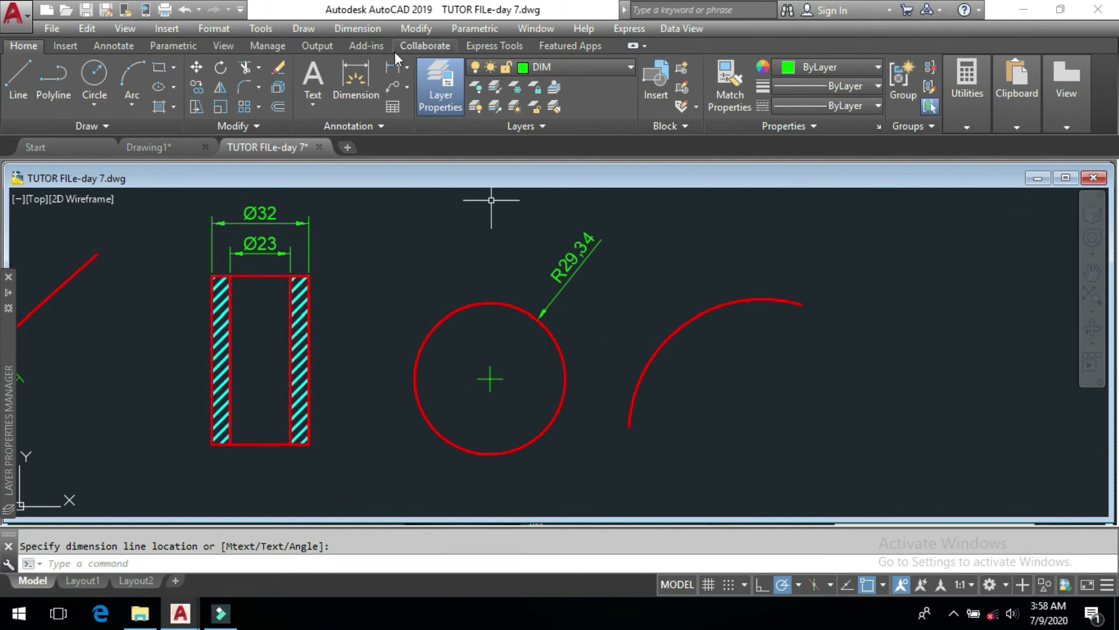
Add diameter dimensions Ø104.04 to the arc and Ø58.68 to the circle
click(369, 33)
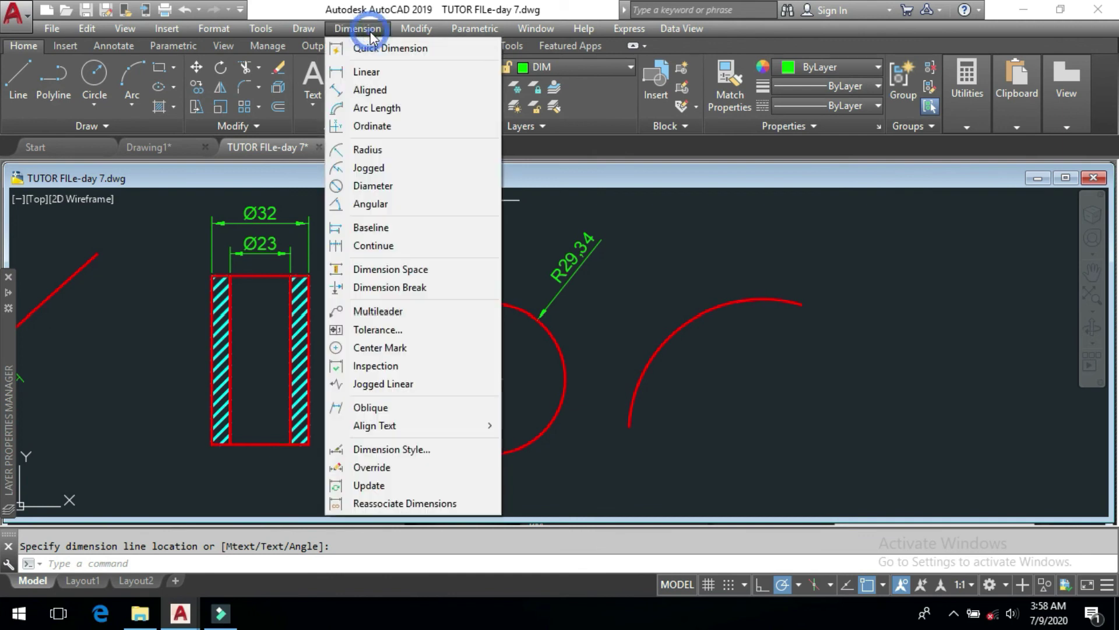
click(395, 187)
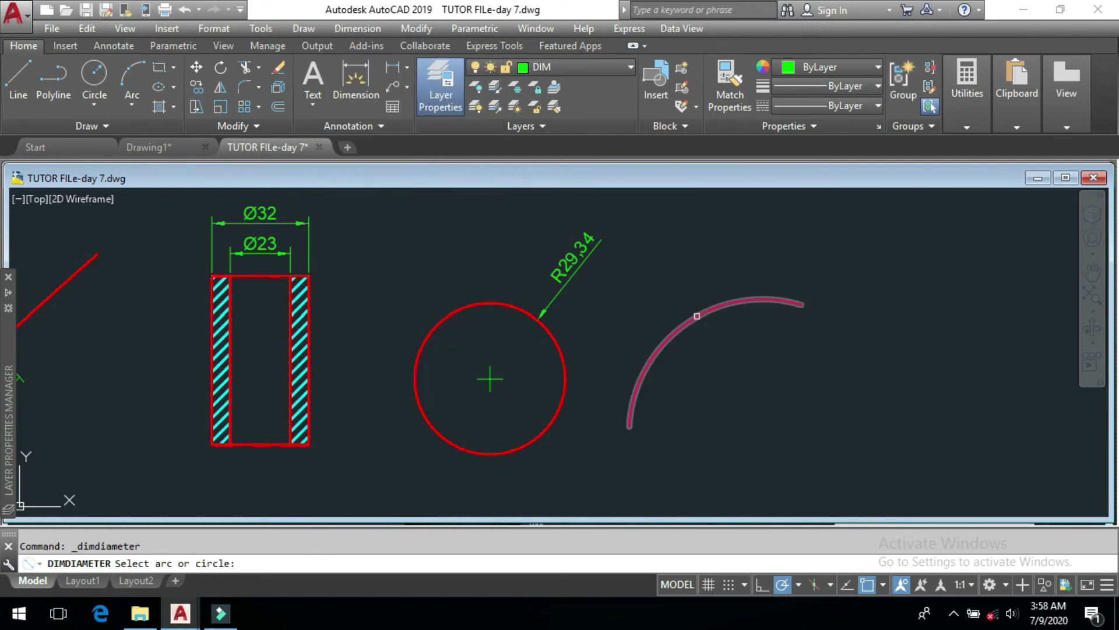
click(695, 318)
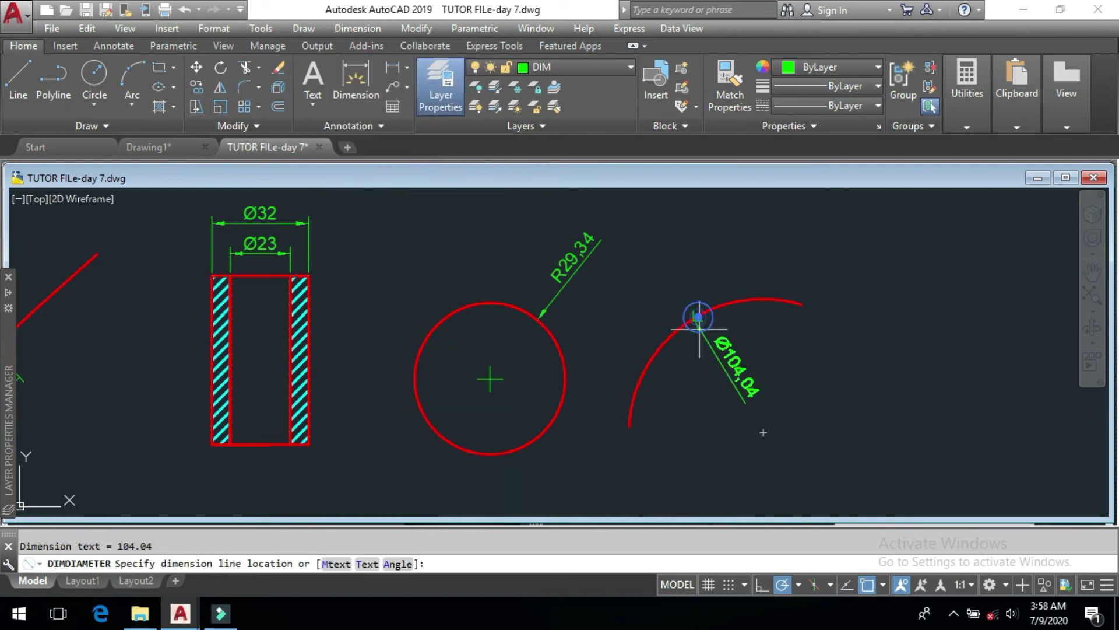
click(717, 383)
key(Return)
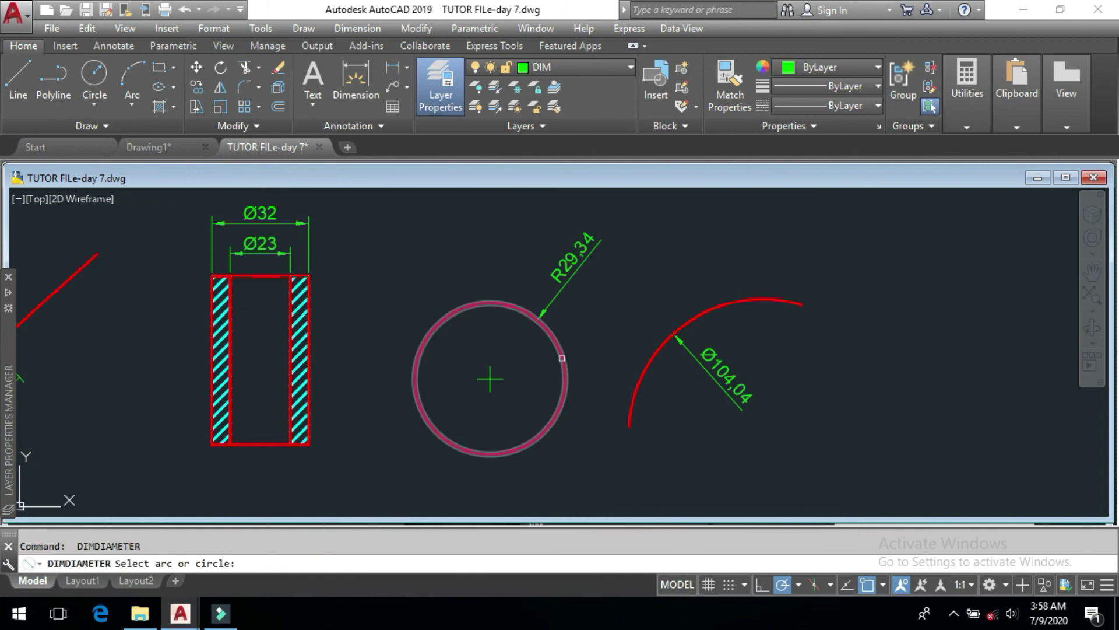
click(565, 360)
click(655, 282)
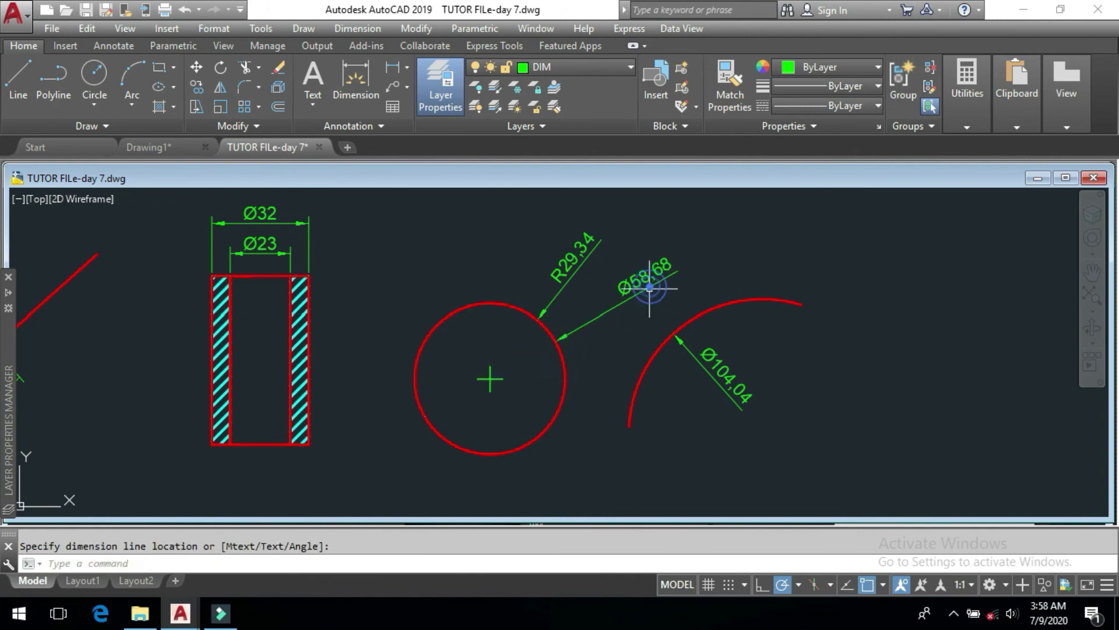
Delete the circle's R29.34 and Ø58.68 dimensions
click(649, 359)
key(F10)
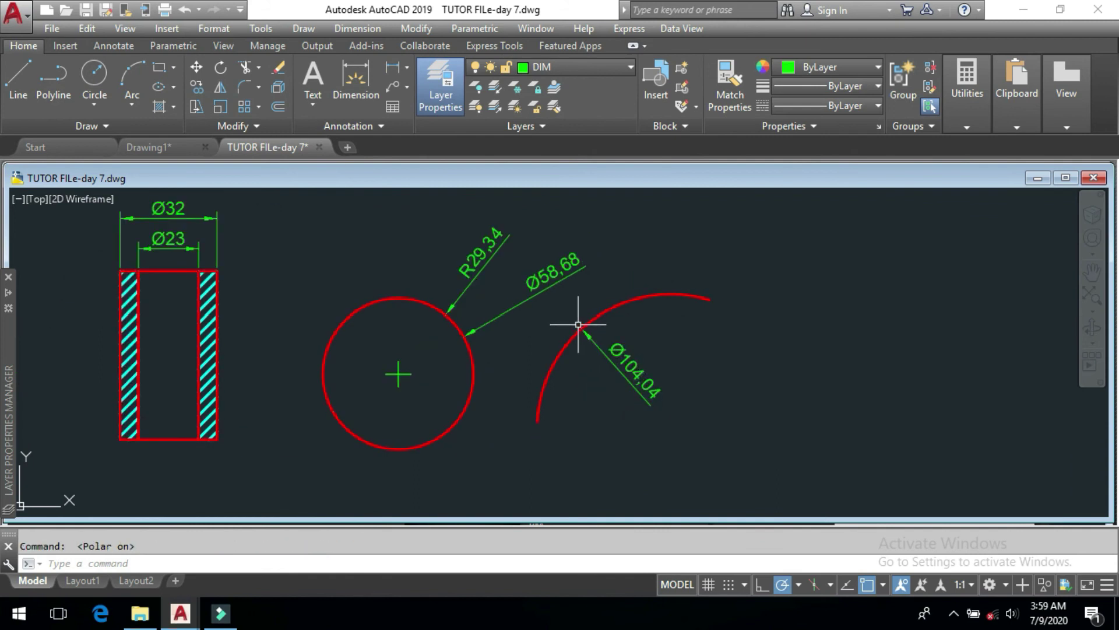
scroll(579, 320, up, 2)
scroll(478, 339, down, 2)
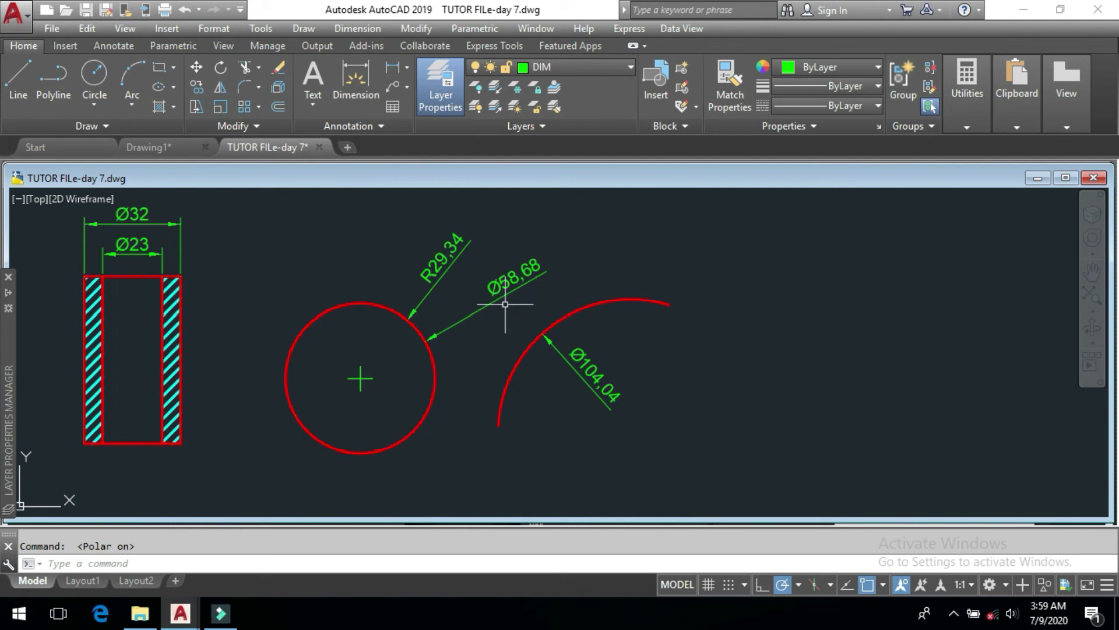
drag(505, 316, 448, 242)
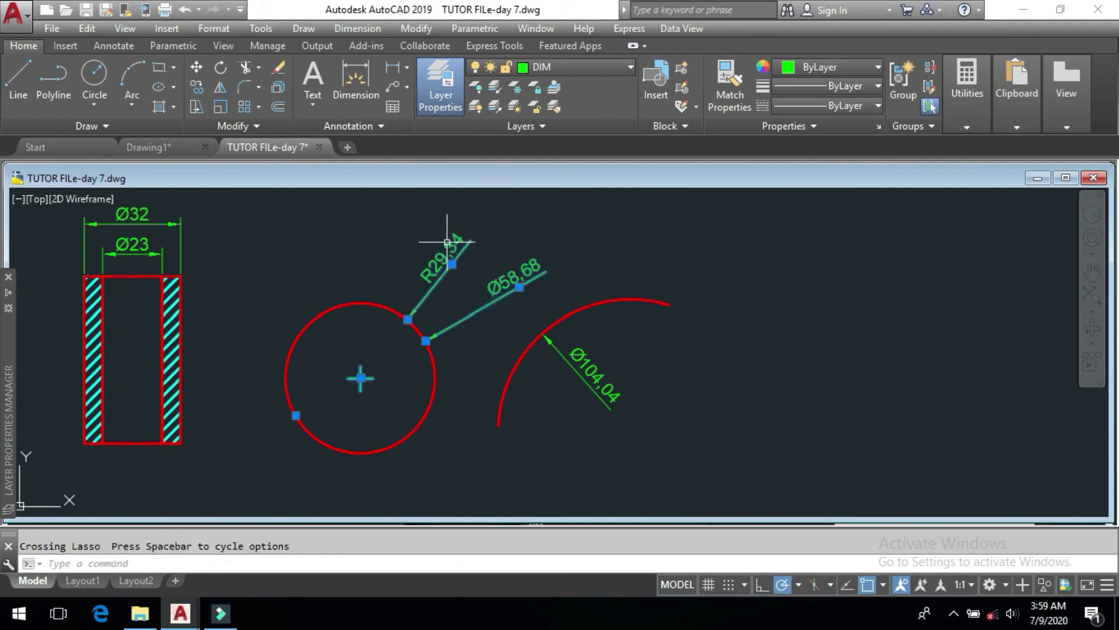
key(Delete)
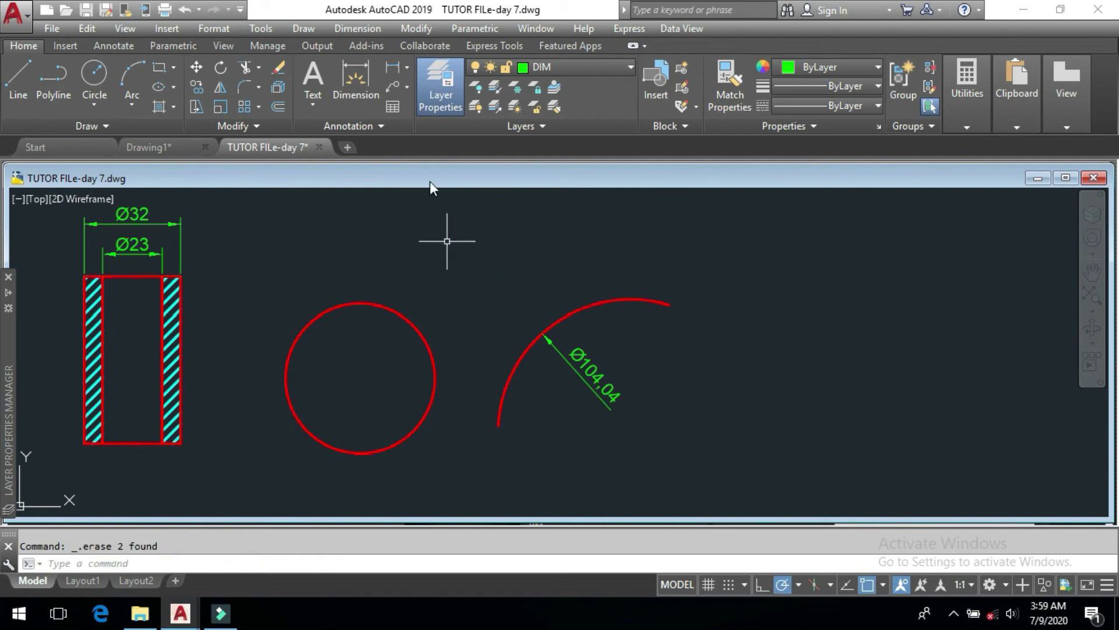
Place a 94.36 arc-length dimension beside the red arc
click(377, 30)
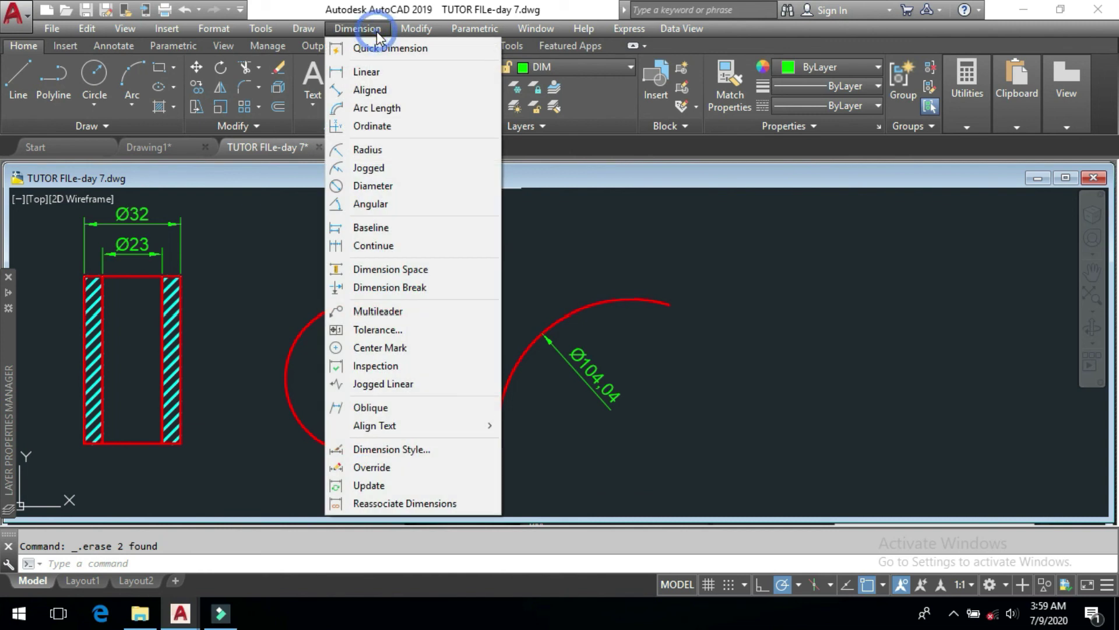
click(391, 108)
middle_drag(454, 315, 463, 317)
click(531, 355)
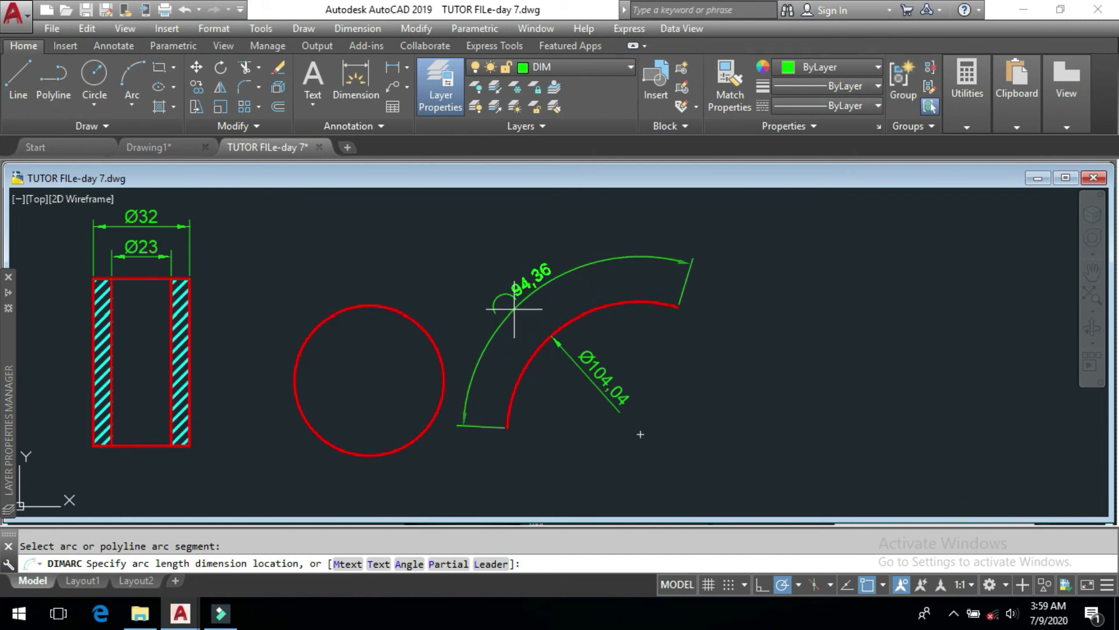
click(514, 309)
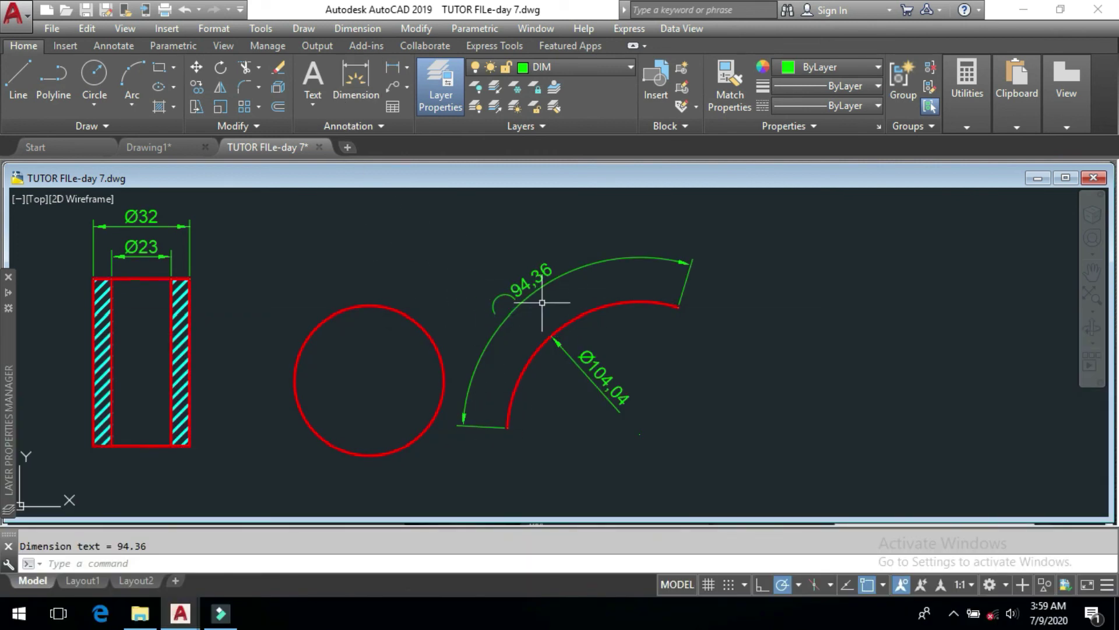
click(530, 288)
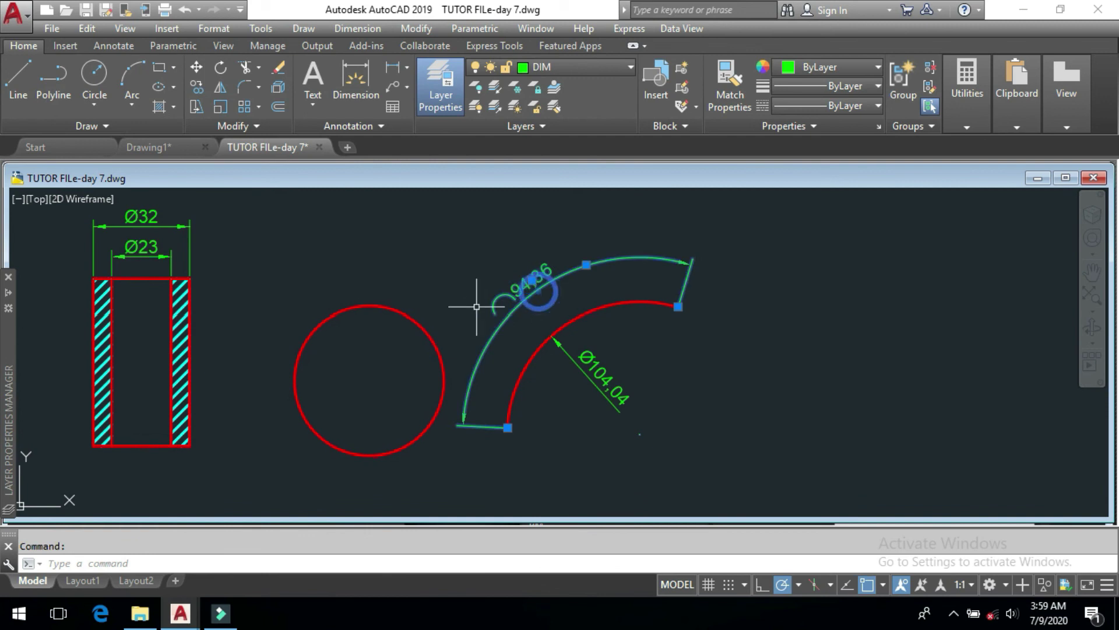
click(587, 265)
middle_drag(571, 310, 595, 367)
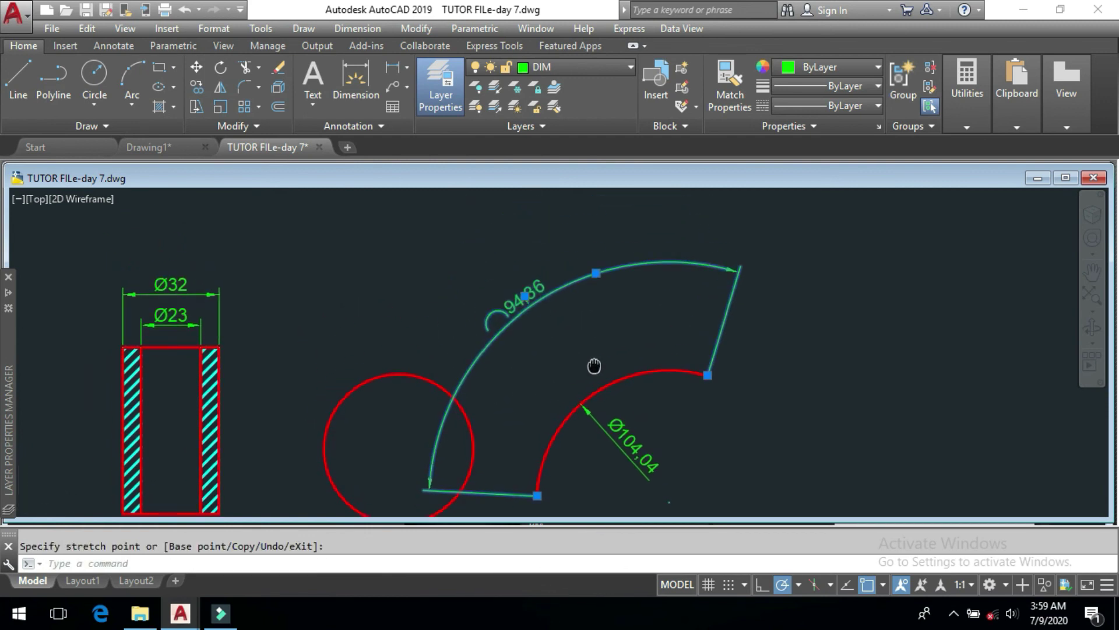
scroll(600, 387, up, 2)
scroll(581, 359, down, 2)
key(Escape)
Erase the red circle and begin a selection window around the hatched part
click(349, 391)
key(Delete)
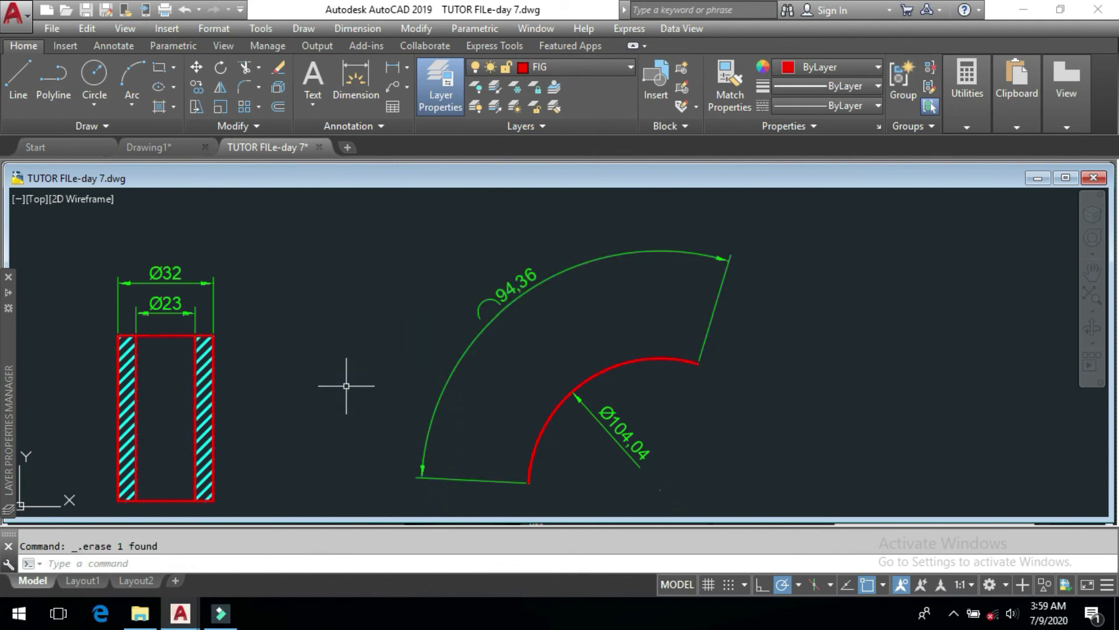
click(290, 264)
Erase the hatched part with its Ø32/Ø23 dimensions, then add a partial 47.18 arc-length dimension
click(123, 398)
key(Delete)
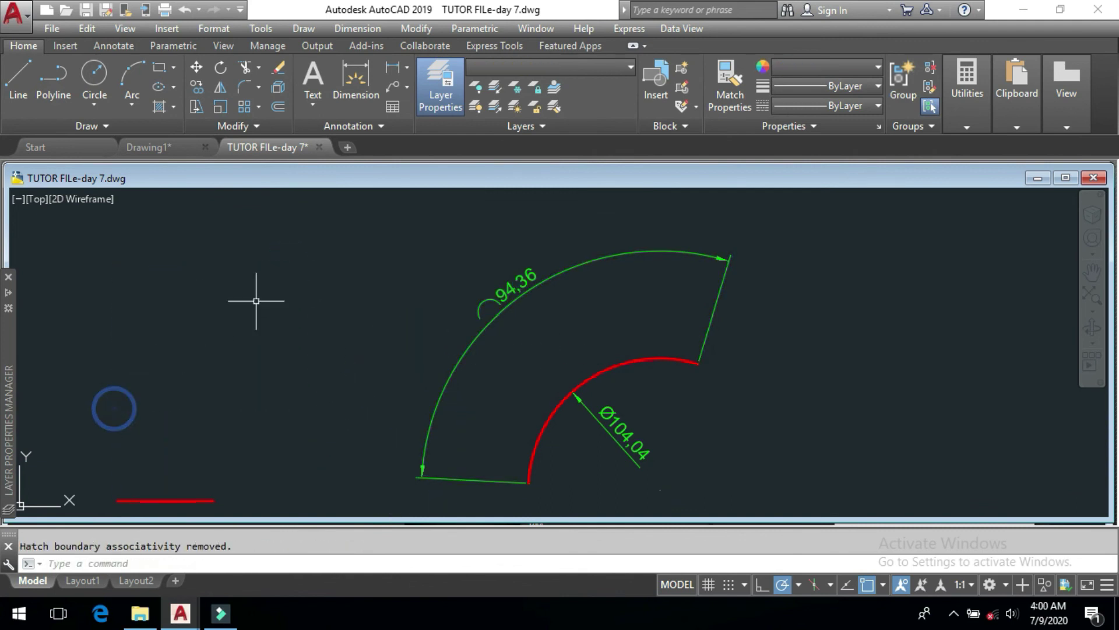
click(363, 31)
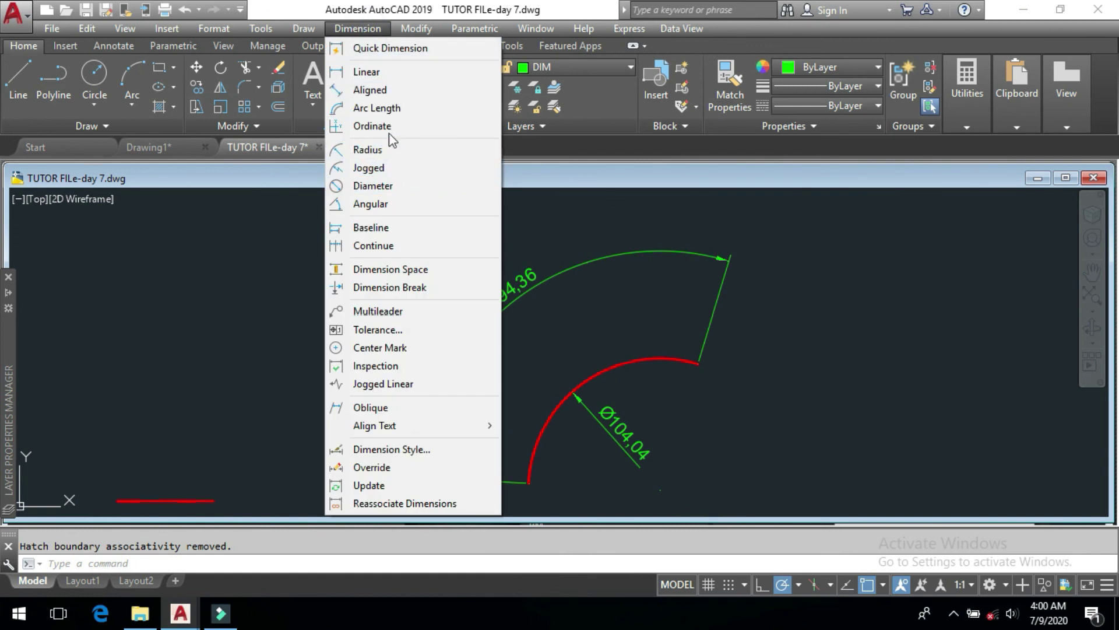
click(378, 108)
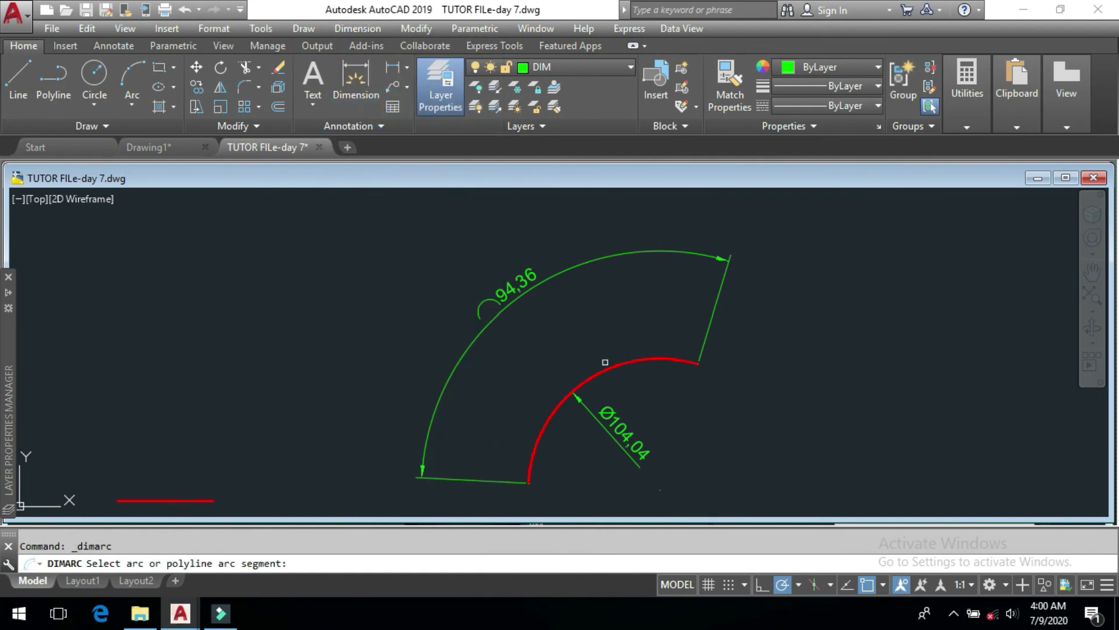
click(605, 362)
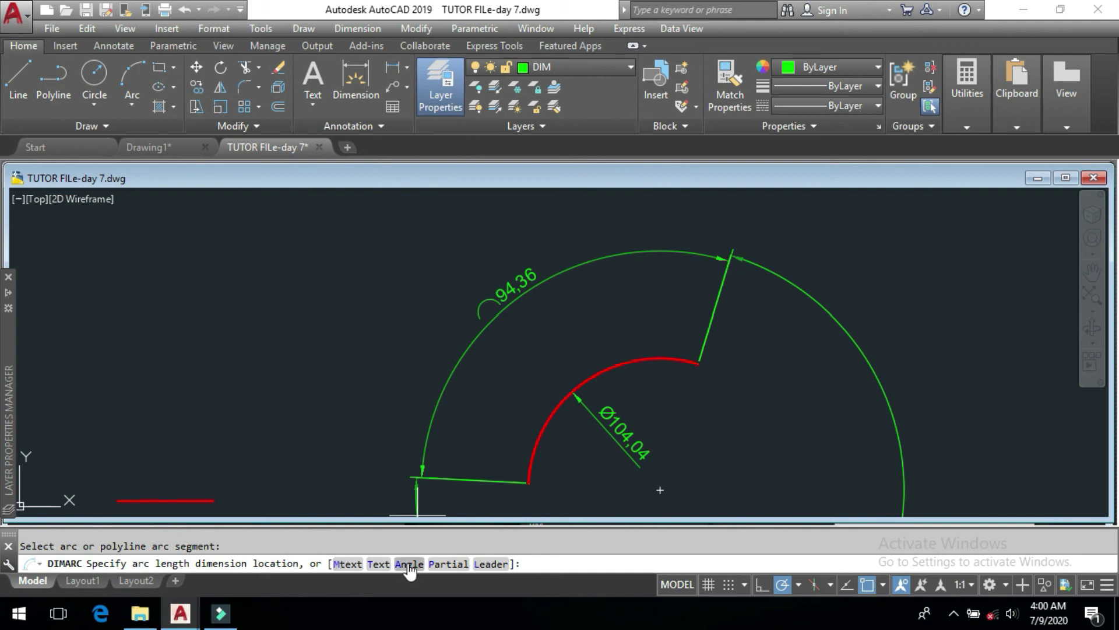
click(457, 569)
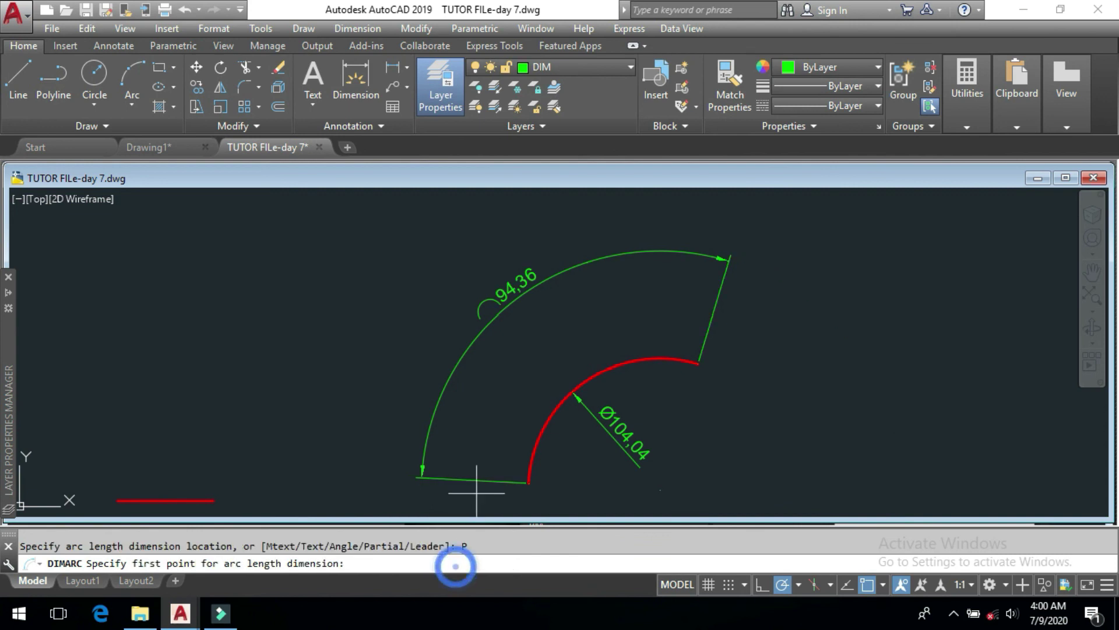
click(528, 481)
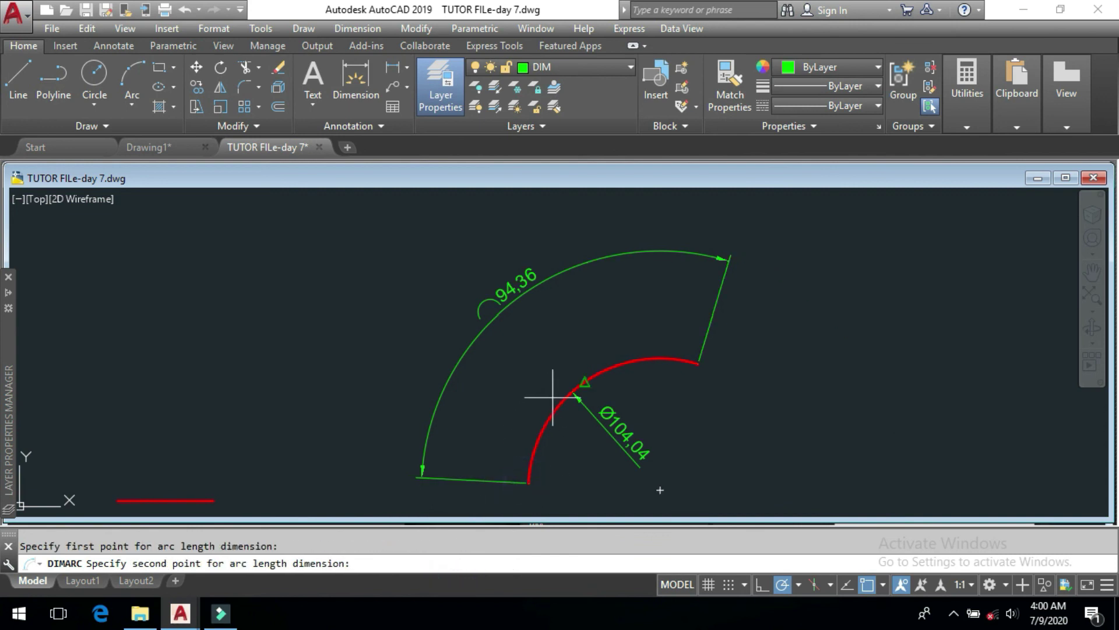
click(583, 378)
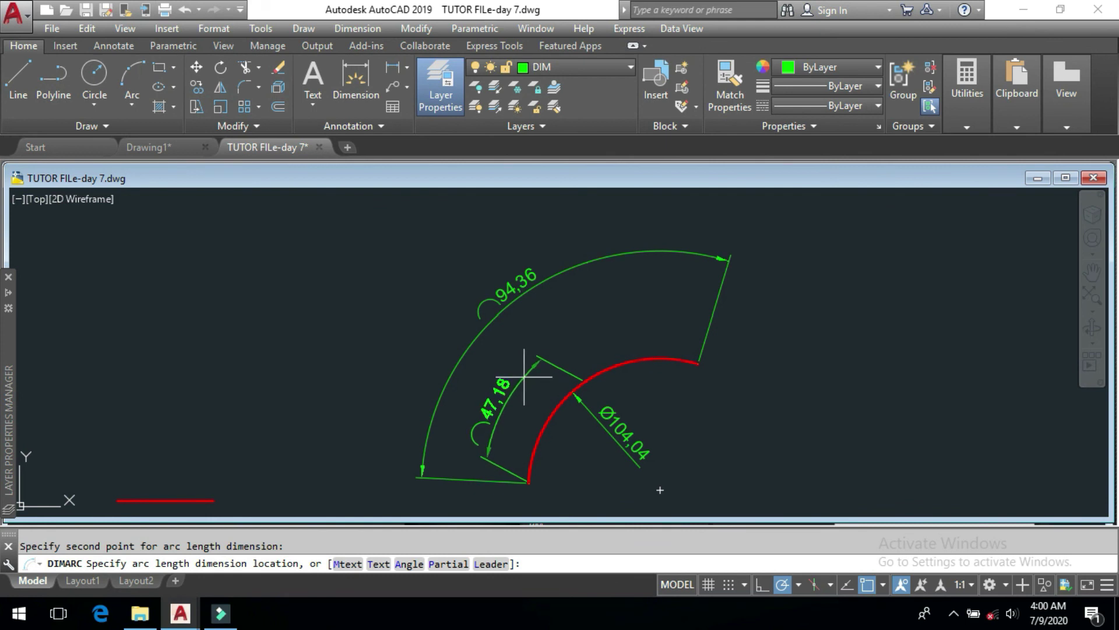
click(524, 378)
Delete both the 94.36 and 47.18 arc-length dimensions
key(F10)
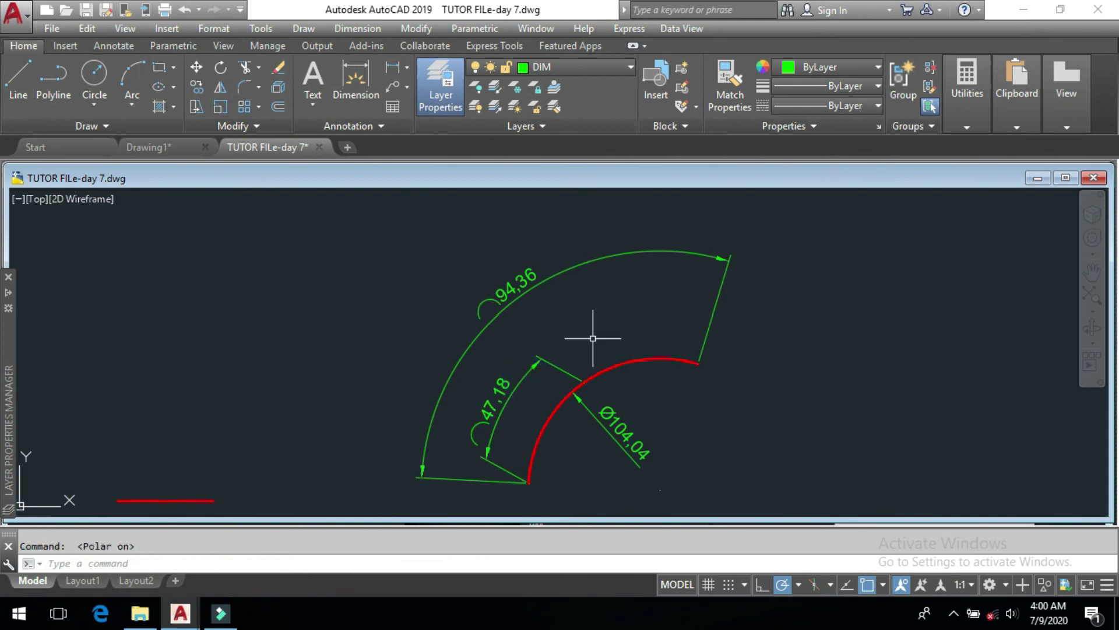
drag(552, 337, 409, 386)
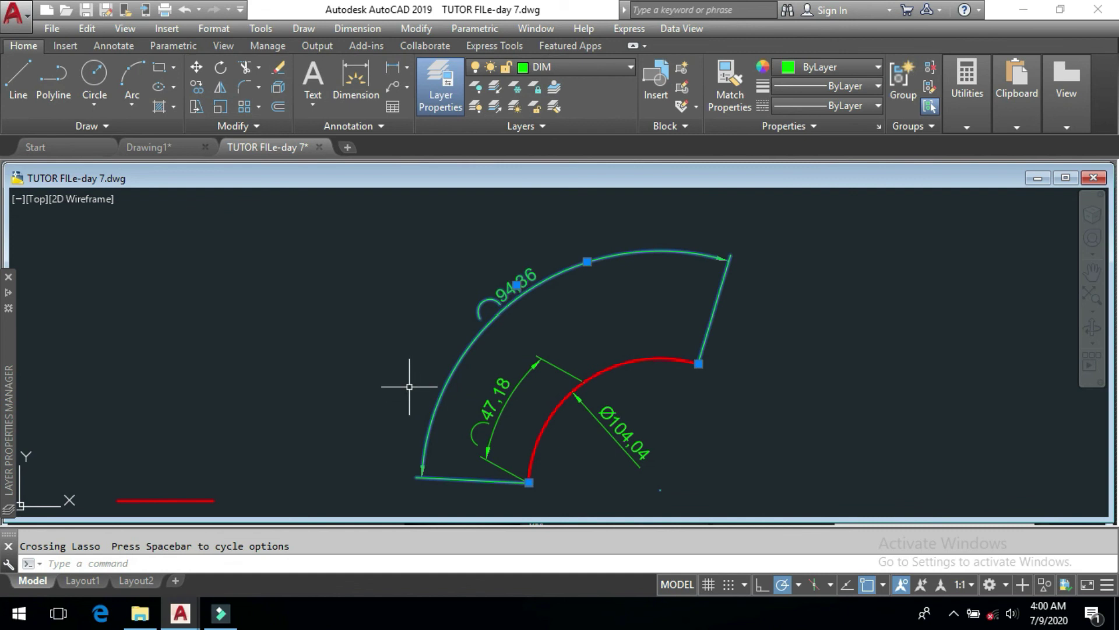
key(Delete)
mouse_move(557, 345)
mouse_down()
mouse_move(512, 370)
mouse_move(492, 403)
mouse_up()
key(Delete)
click(357, 29)
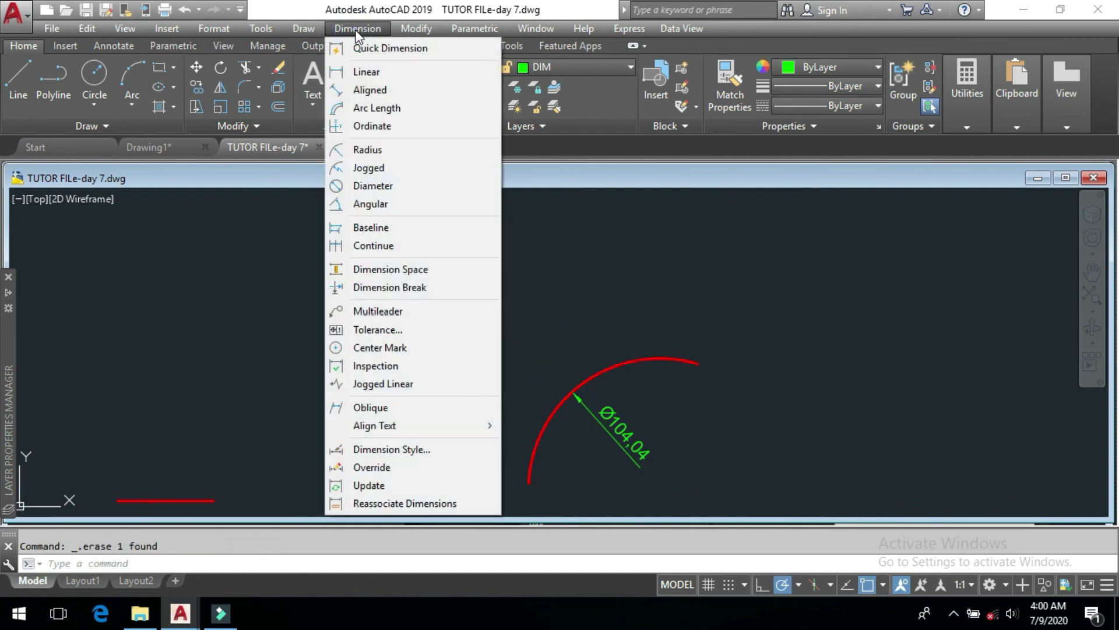
Place a full 94.36 arc-length dimension on the red arc using the Leader option
click(376, 107)
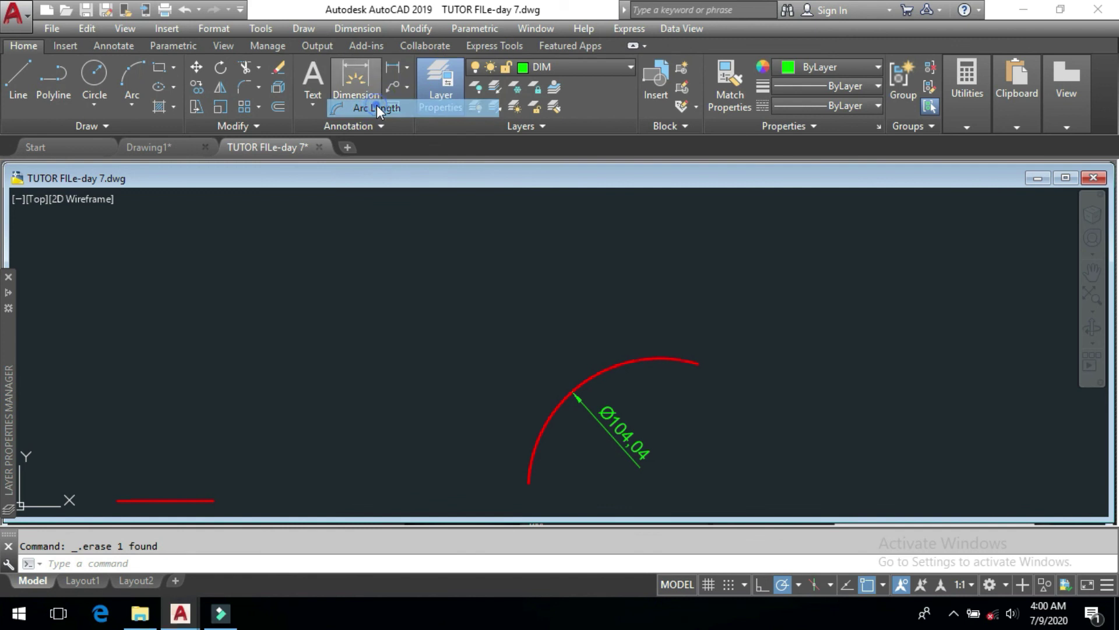
click(596, 371)
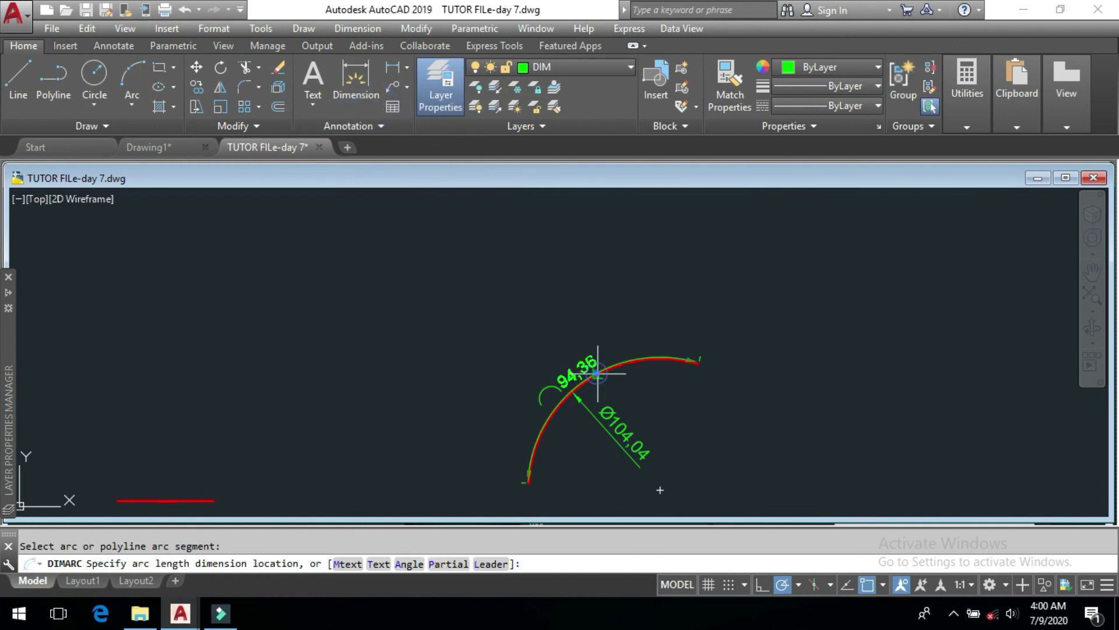
click(501, 563)
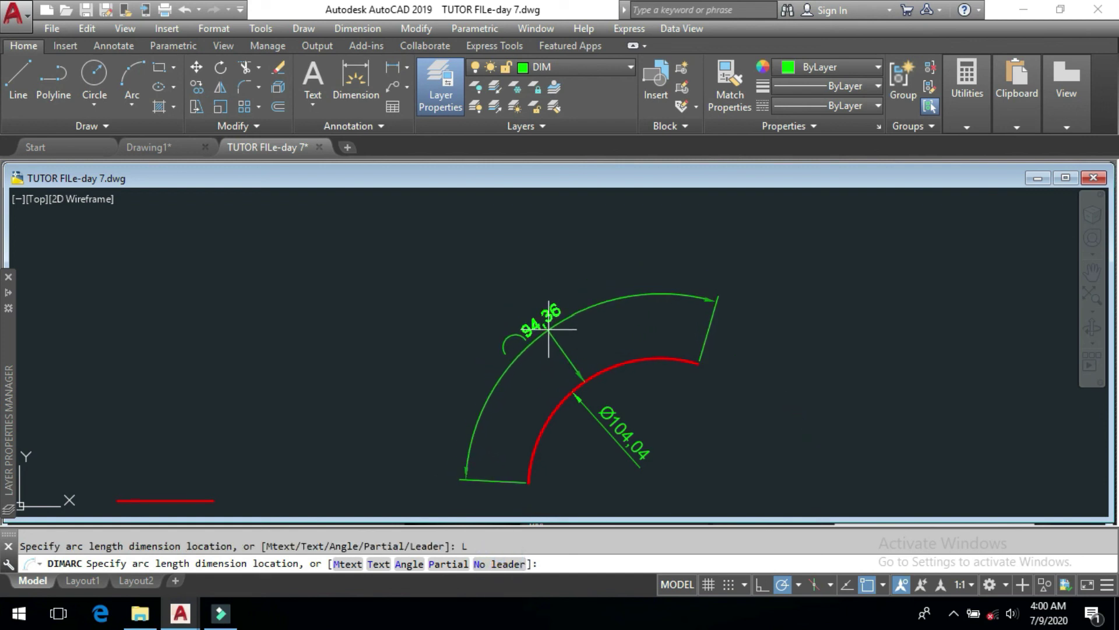
click(546, 327)
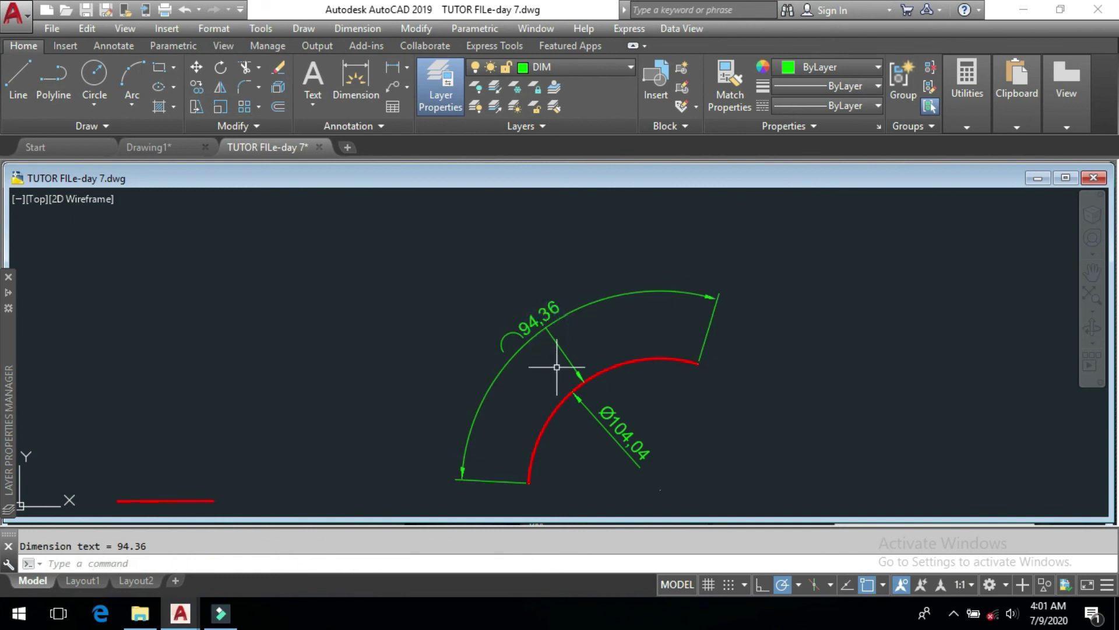
scroll(574, 386, up, 2)
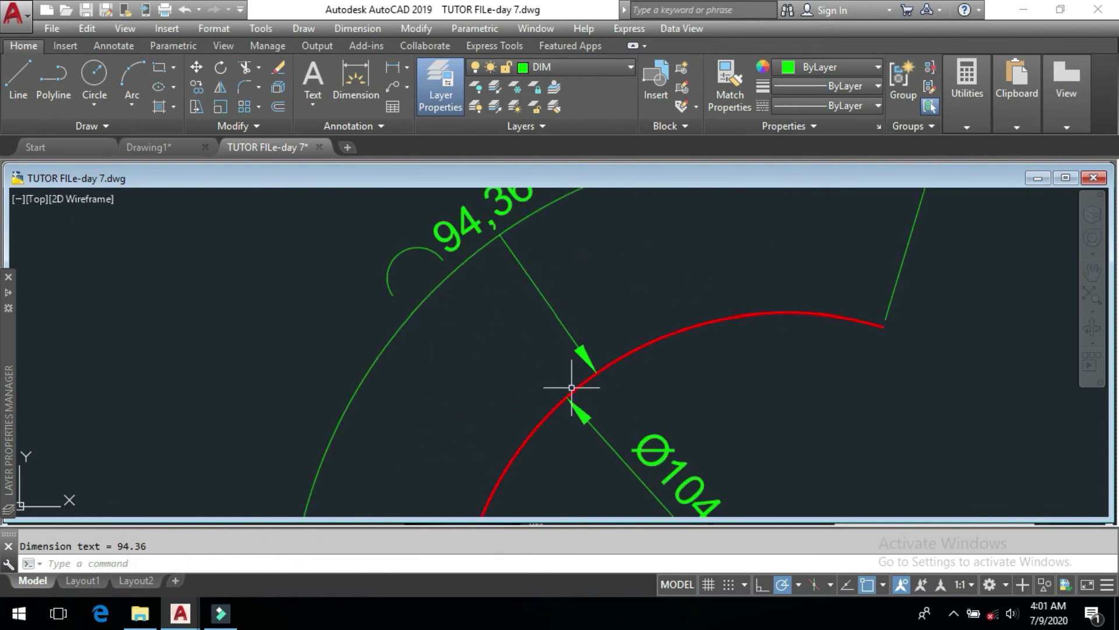
scroll(581, 351, down, 1)
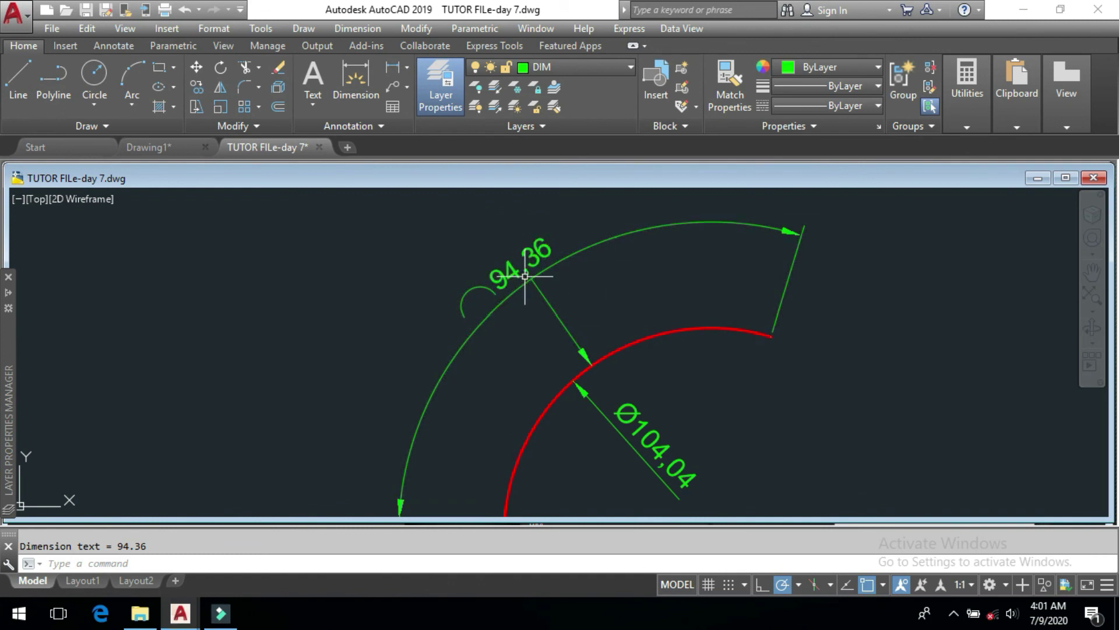
middle_drag(577, 349, 580, 355)
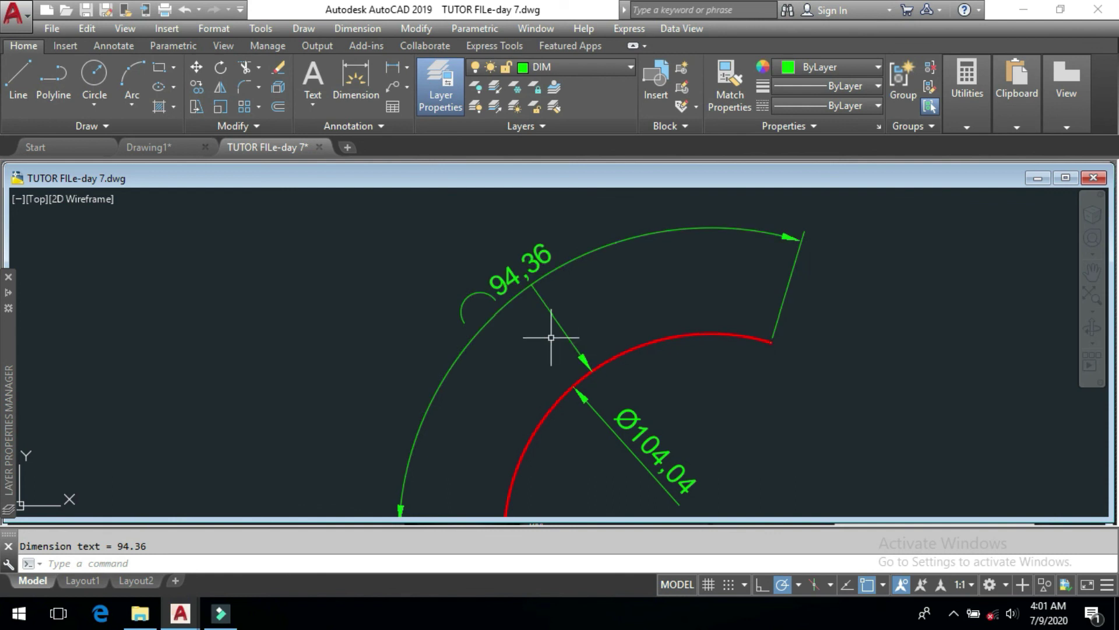
scroll(550, 344, down, 4)
scroll(494, 360, up, 2)
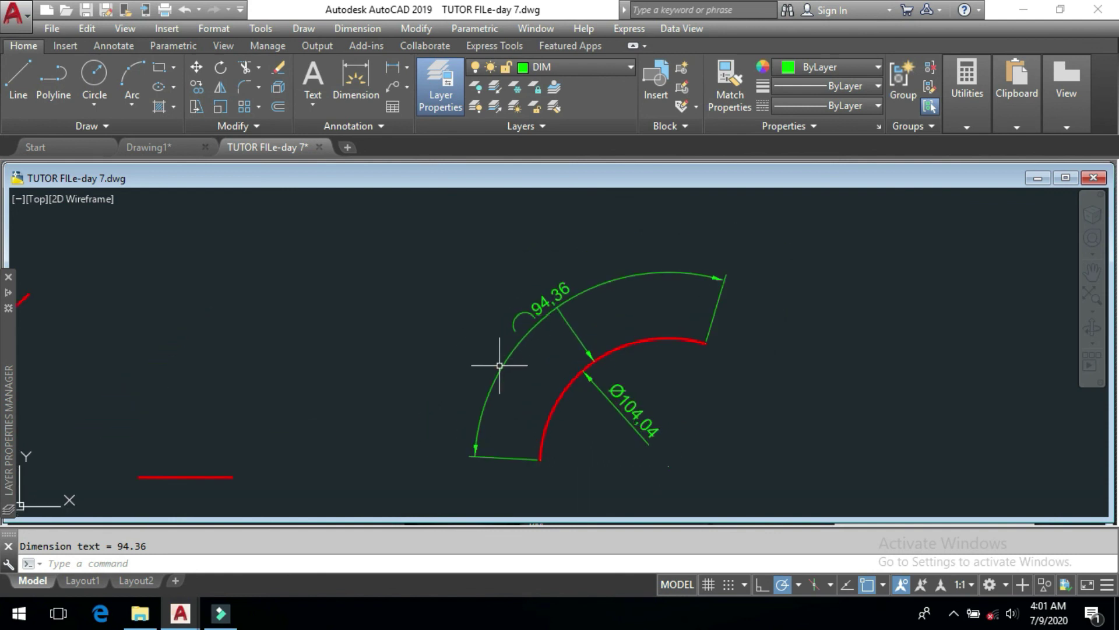
click(358, 29)
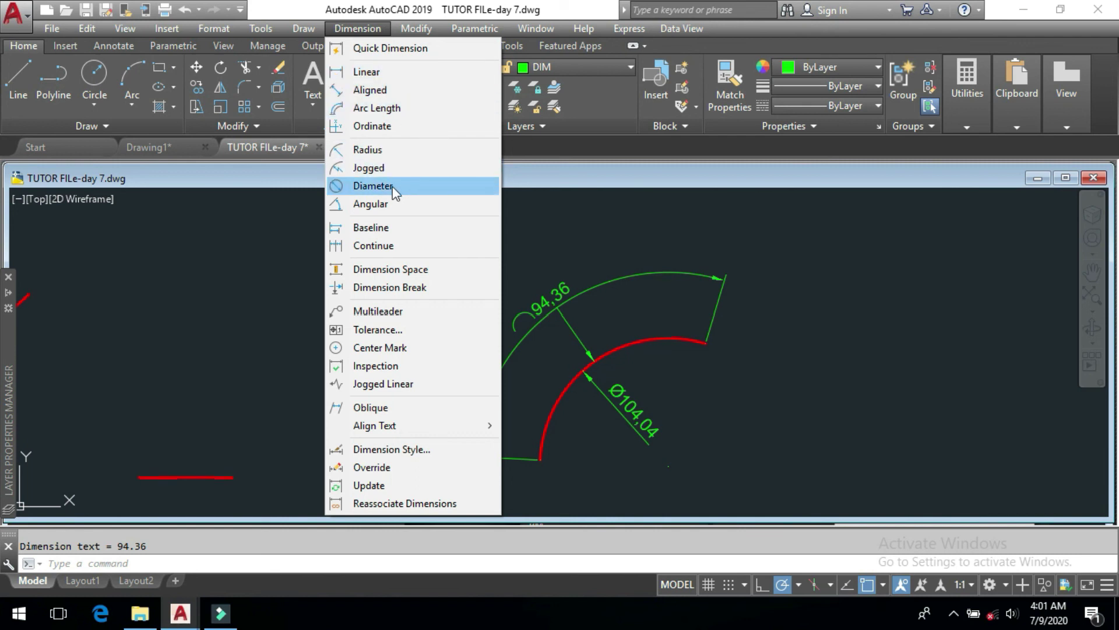
click(889, 247)
click(849, 290)
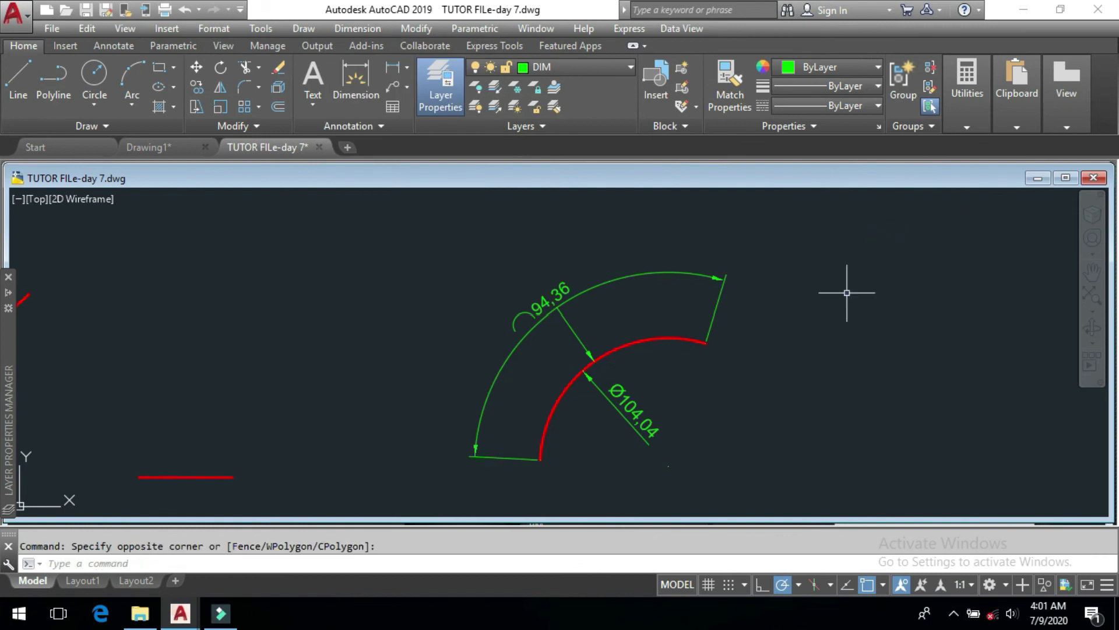